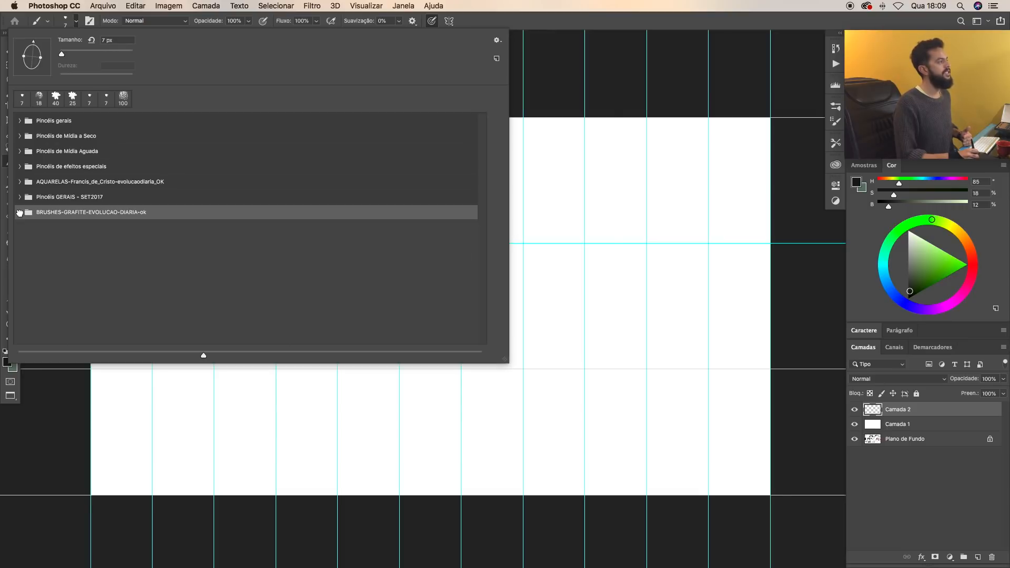
Step: Choose the ____BRUSHES DE GRAFITE____ brush from the BRUSHES-GRAFITE-EVOLUCAO-DIARIA-ok set, reduce it to 600 px and stamp it in the page's upper-left cell
left_click(20, 213)
left_click(66, 231)
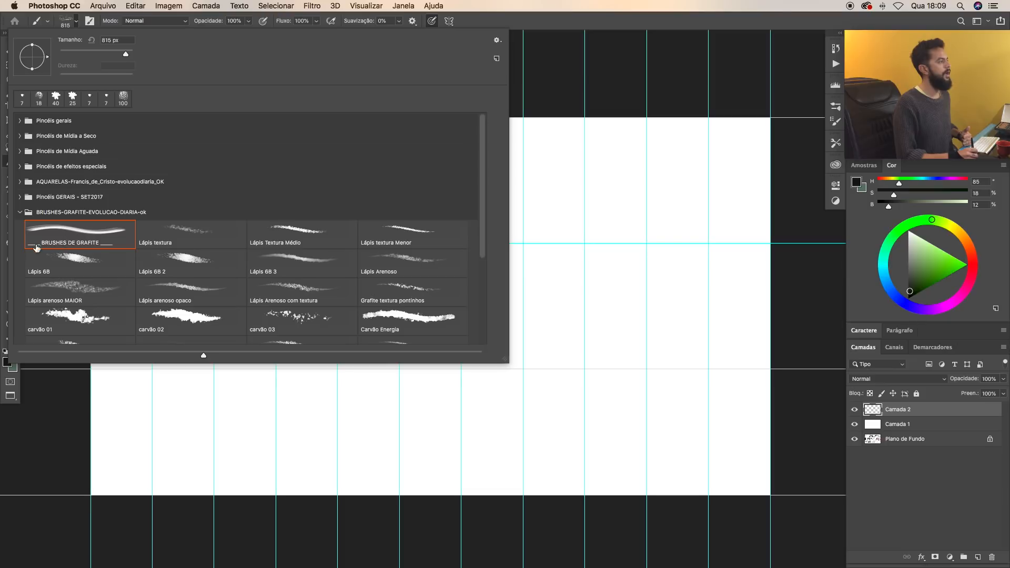
left_click_drag(483, 239, 408, 327)
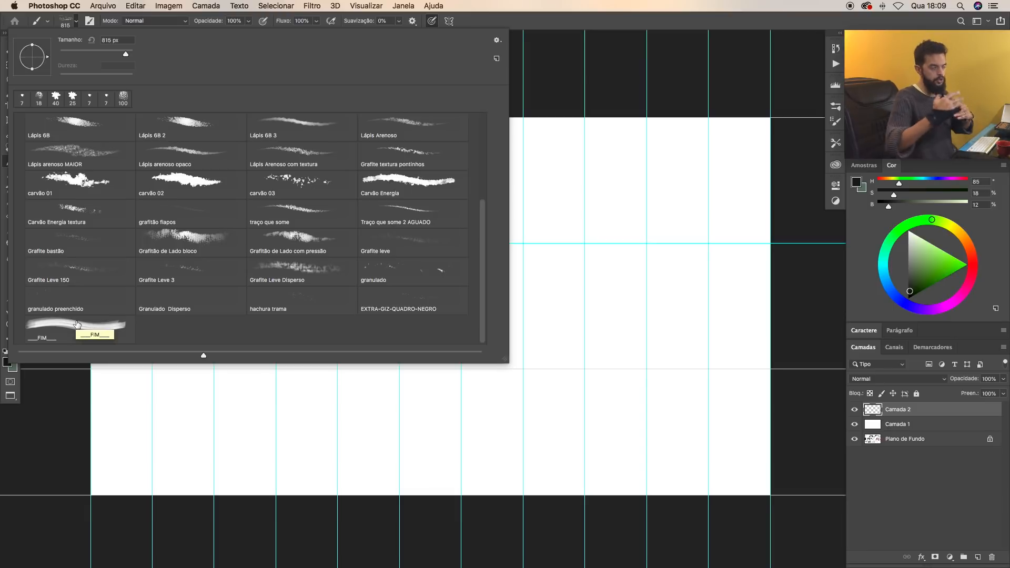
scroll(501, 149, "up", 3)
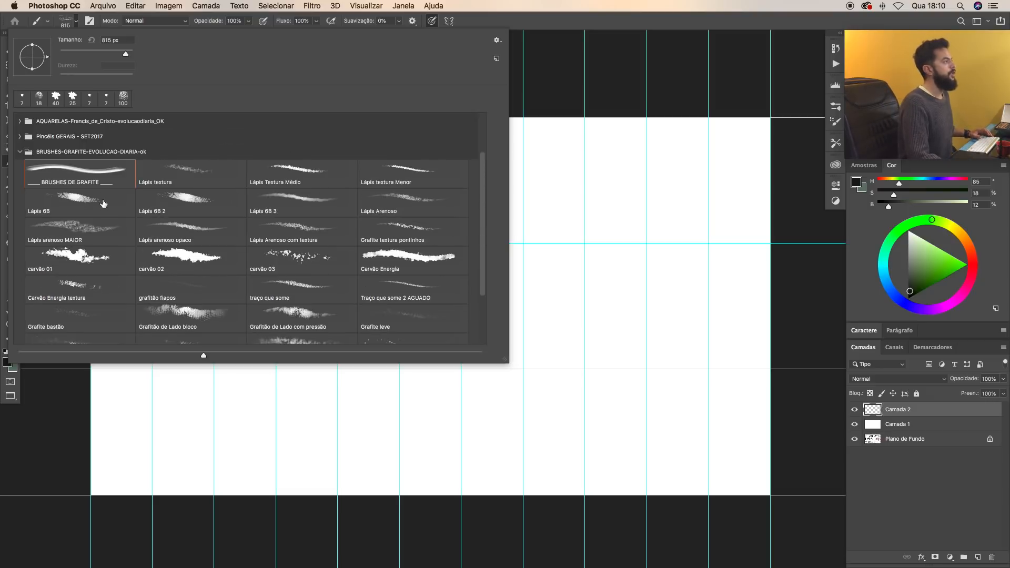
double_click(84, 180)
key("bracketleft")
key("bracketleft")
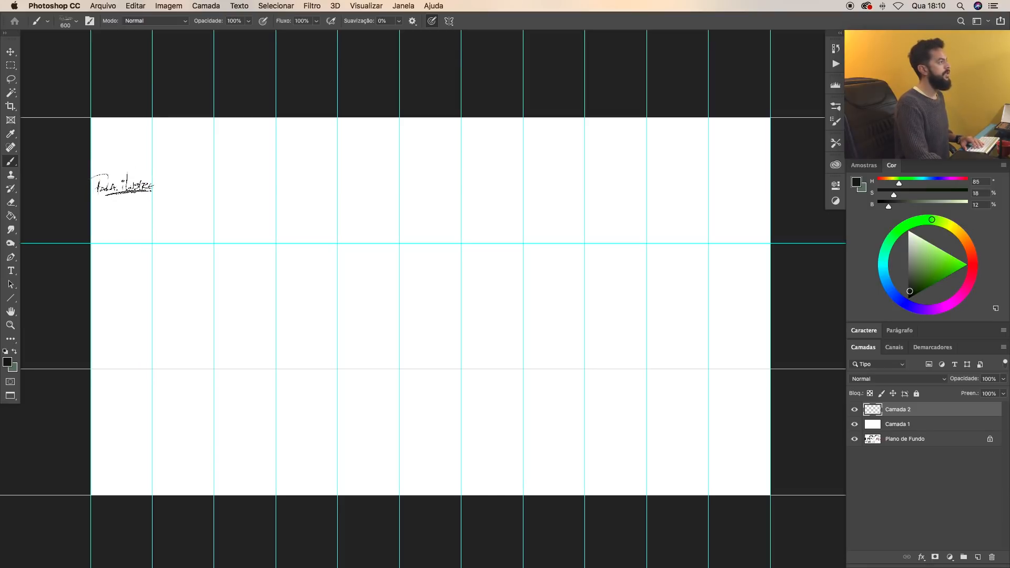
left_click(123, 185)
Step: Stamp the ____FIM____ brush at 417 px in the page's lower-right cell
right_click(226, 215)
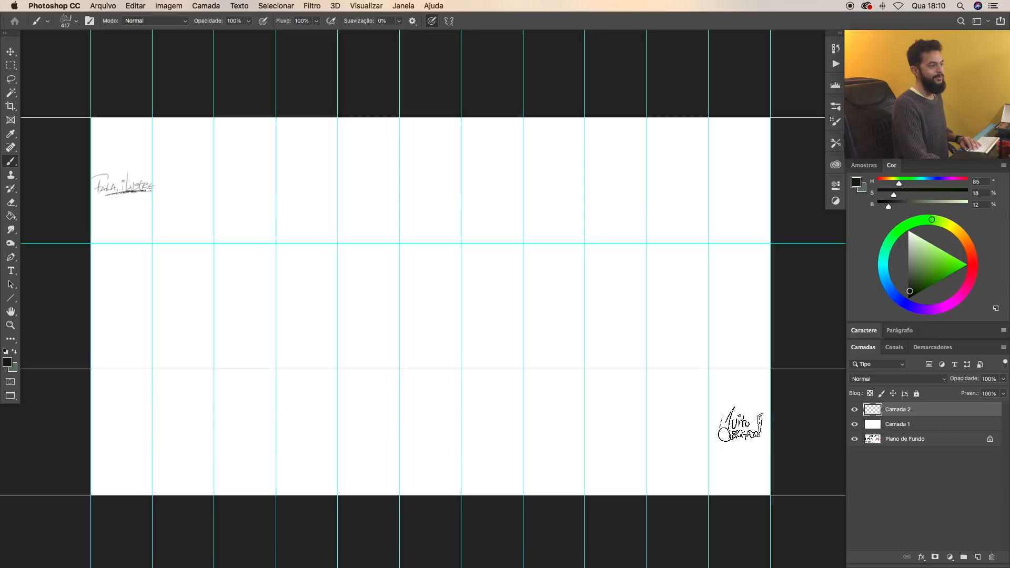
left_click(740, 424)
mouse_move(607, 394)
left_mouse_down()
mouse_move(329, 225)
mouse_move(392, 213)
left_mouse_up()
key("super+z")
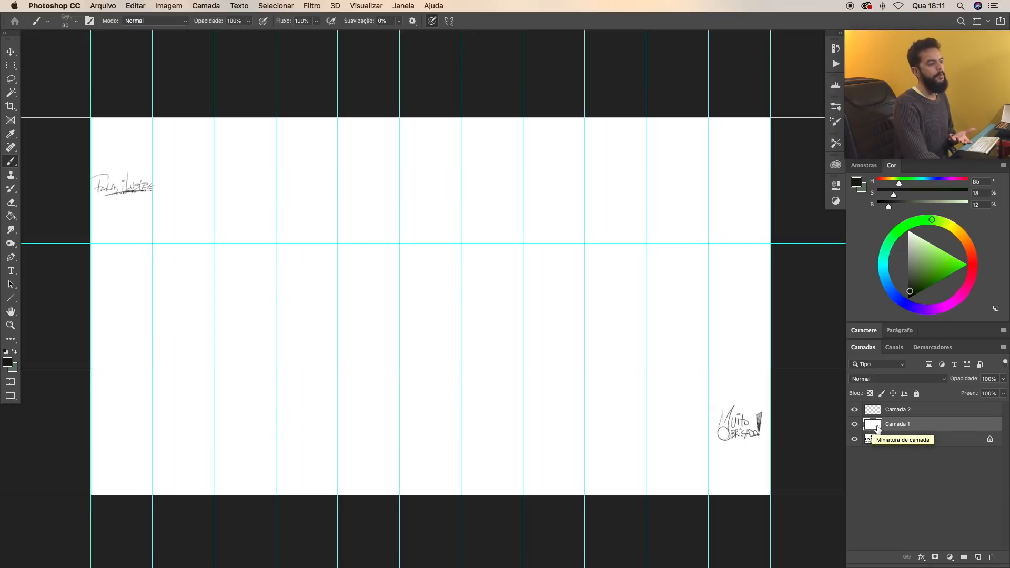
Step: Enable the Bevel & Emboss texture in Camada 1's layer style and reset the pattern library to its defaults
double_click(932, 425)
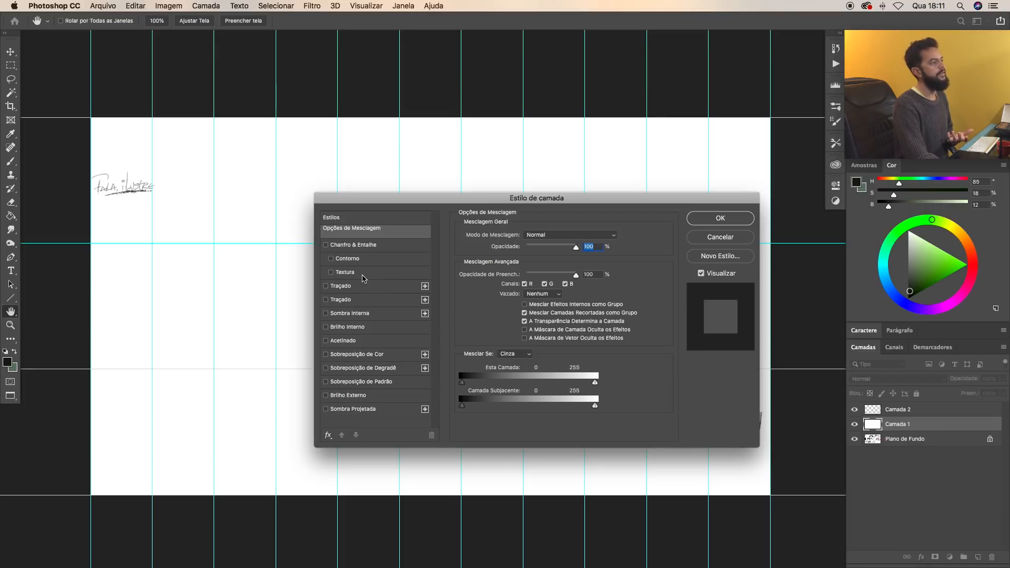
left_click(365, 273)
left_click(535, 248)
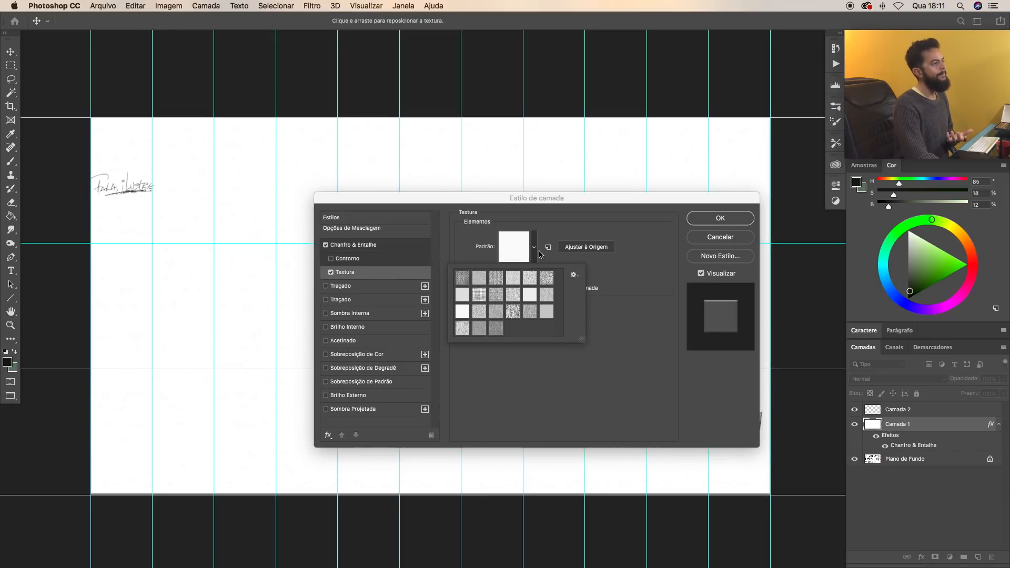
left_click(574, 275)
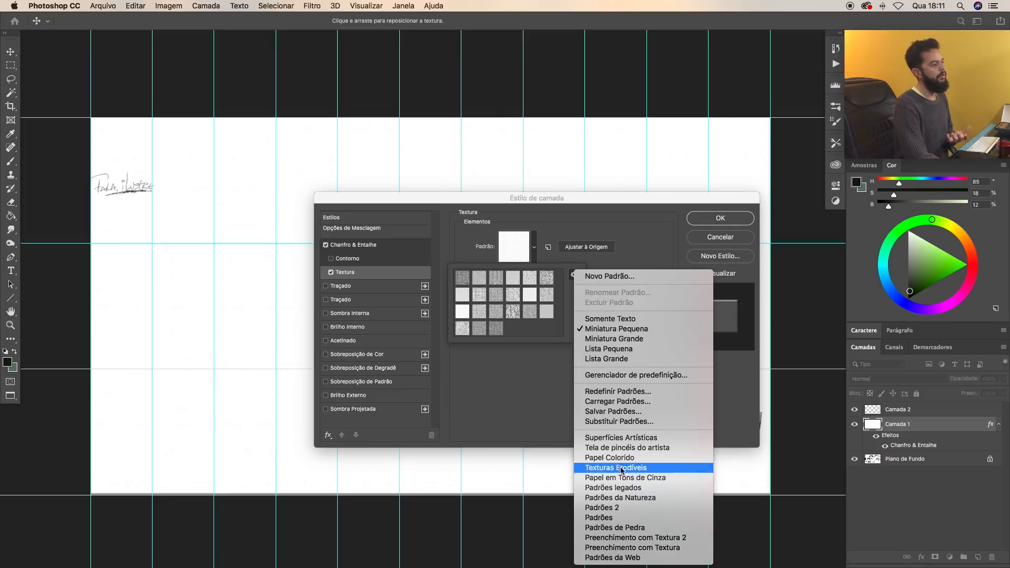
left_click(617, 390)
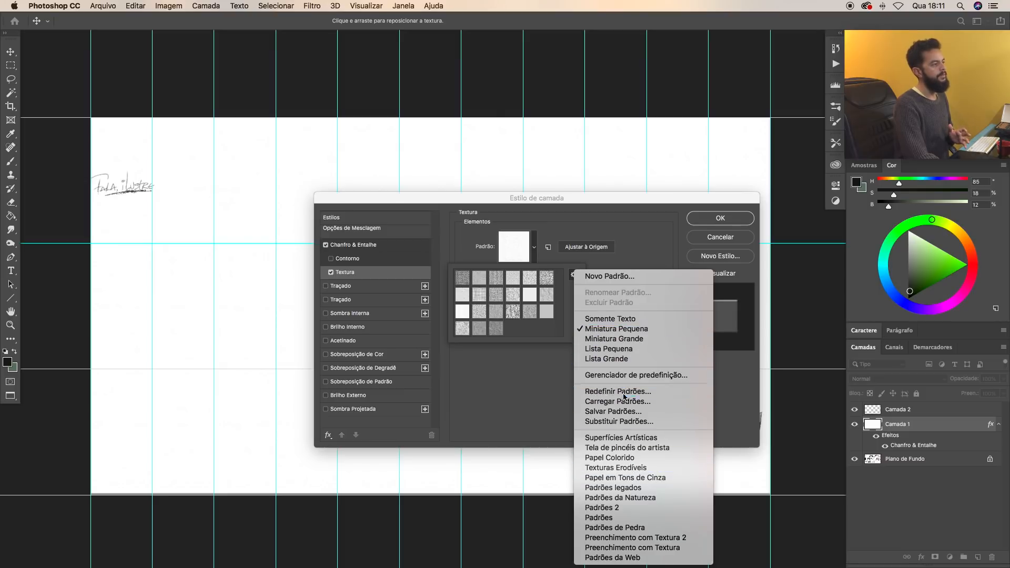
left_click(611, 197)
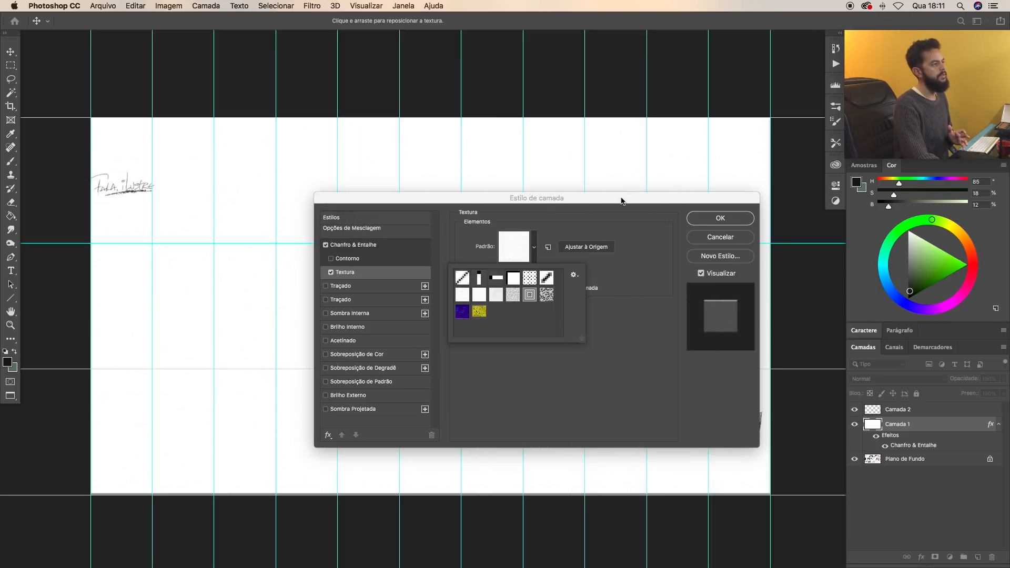
Step: Replace the patterns with the Superfícies Artísticas set and choose Aquarela as Camada 1's texture pattern
left_click(574, 275)
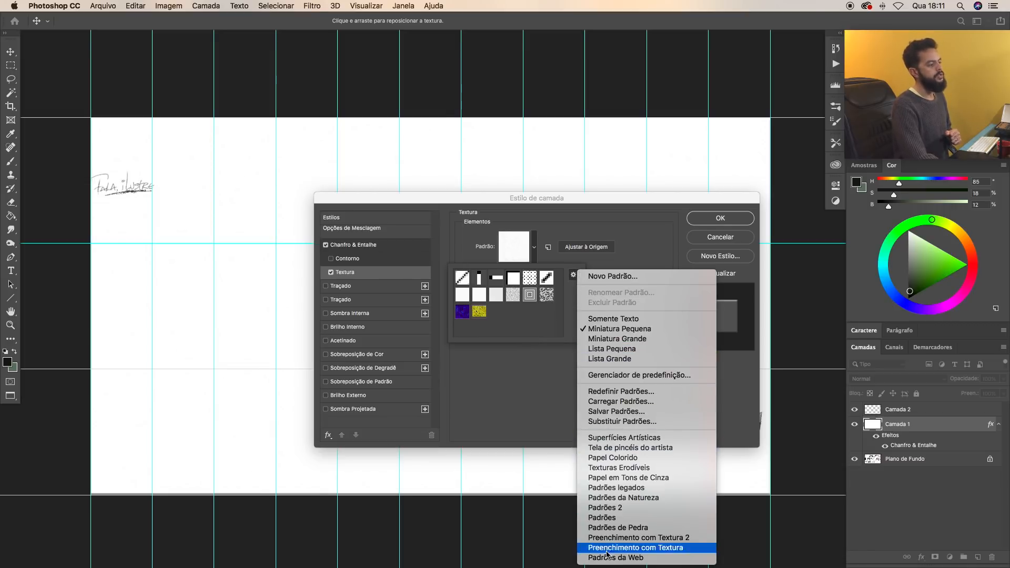
left_click(639, 438)
key("Return")
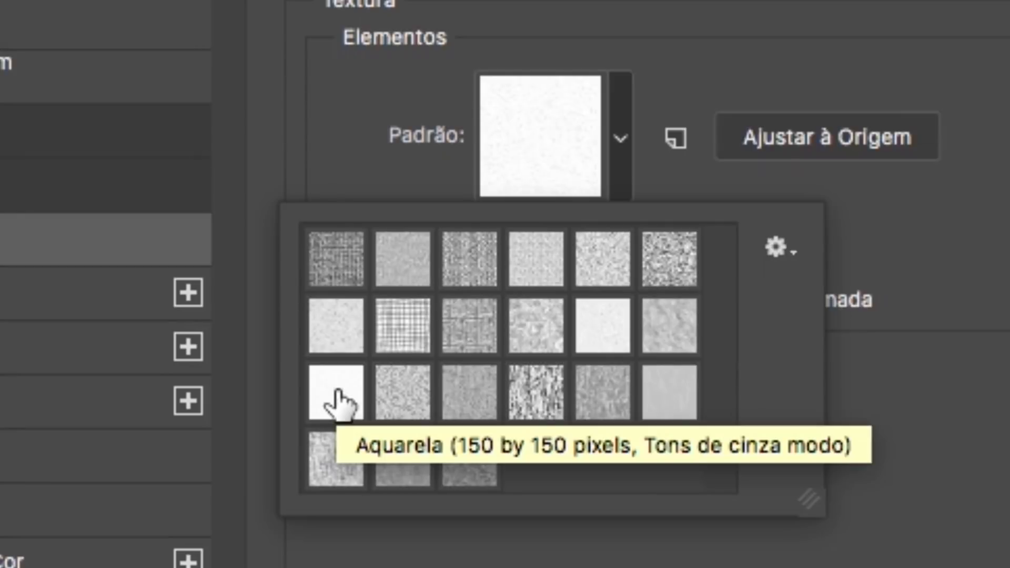
left_click(337, 400)
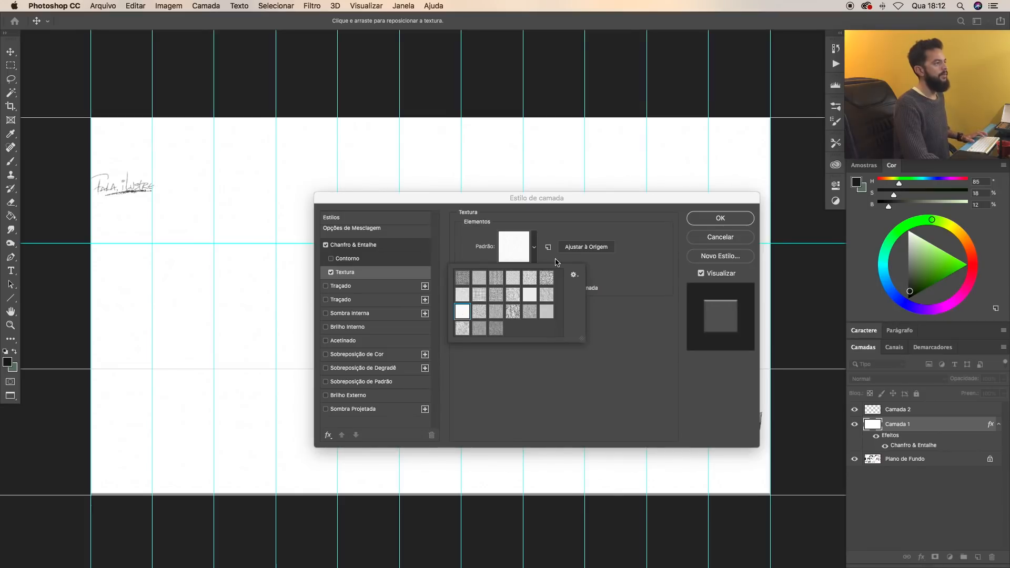
left_click(556, 260)
Step: Set the Aquarela texture's scale to 89% and its depth to about +18%, and apply the layer style
left_click_drag(267, 150, 436, 183)
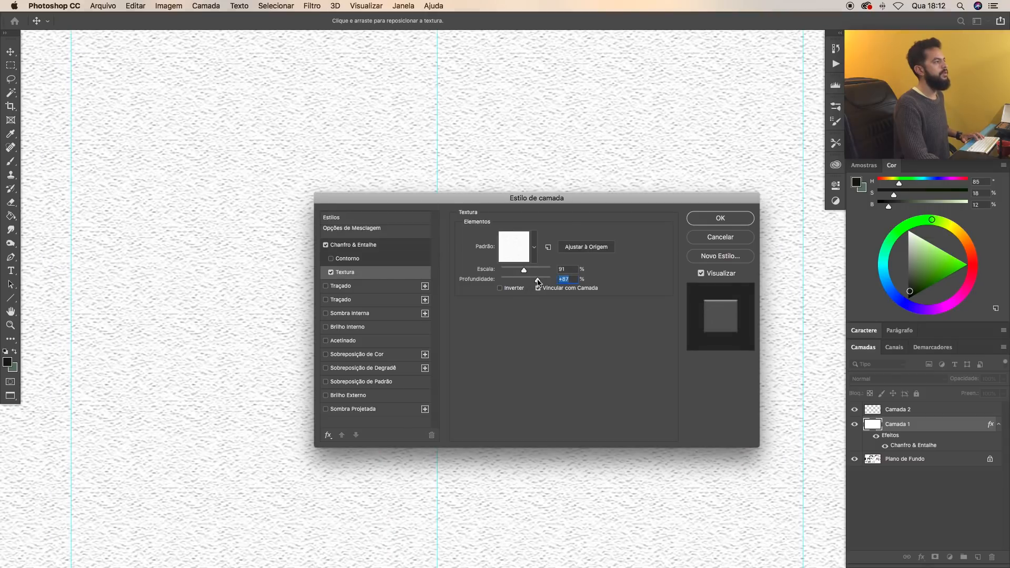
mouse_move(539, 281)
left_mouse_down()
mouse_move(552, 281)
mouse_move(526, 273)
left_mouse_up()
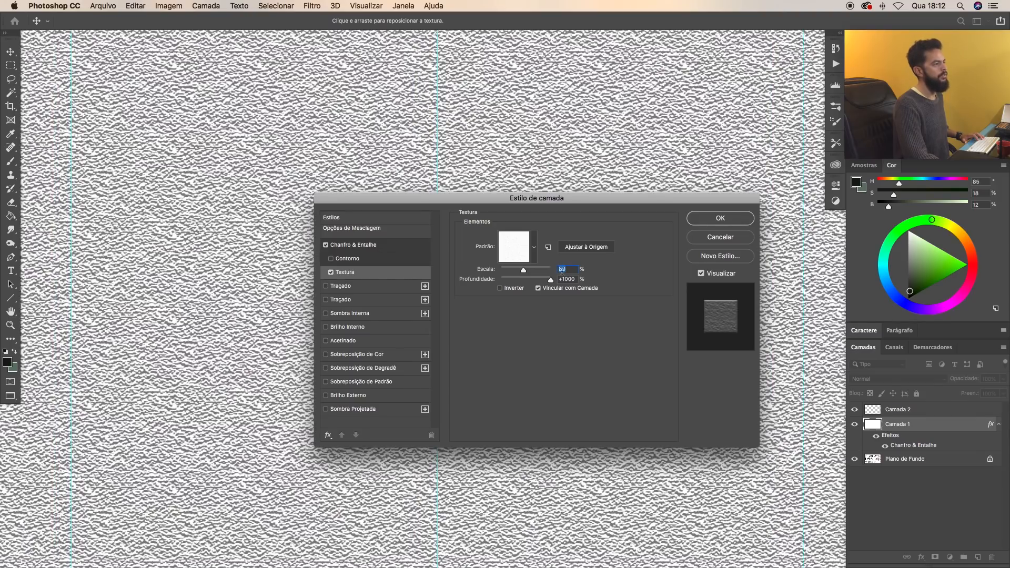
left_click_drag(551, 282, 533, 284)
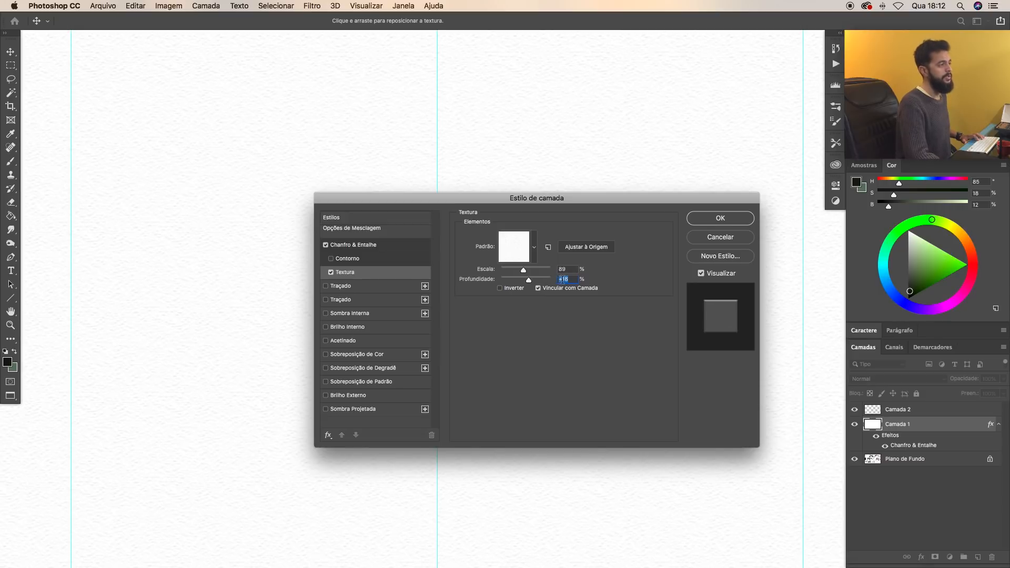
left_click(713, 223)
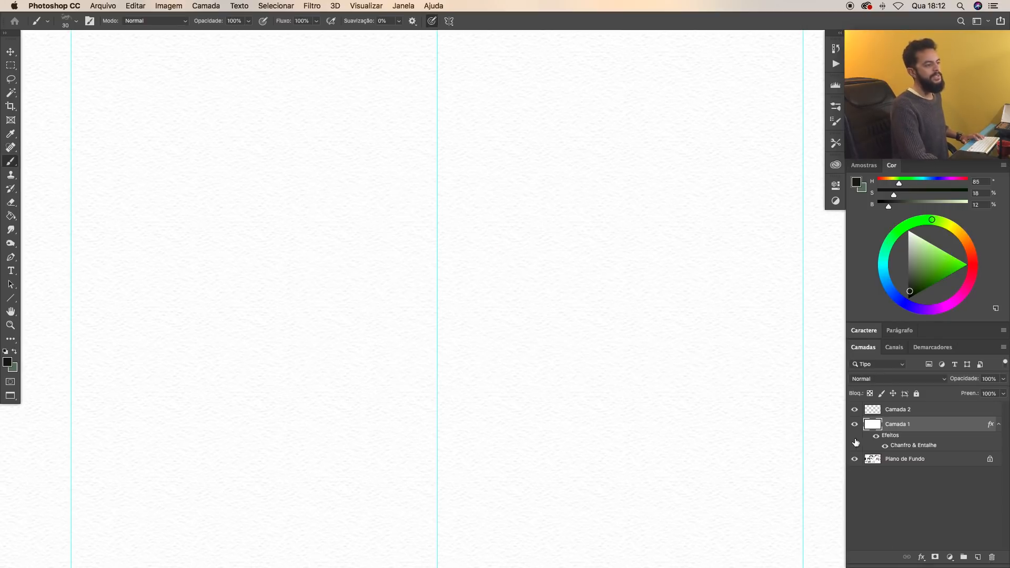
Step: Rename Camada 1 as "textura papel" and lock the layer completely
double_click(896, 425)
type("textura")
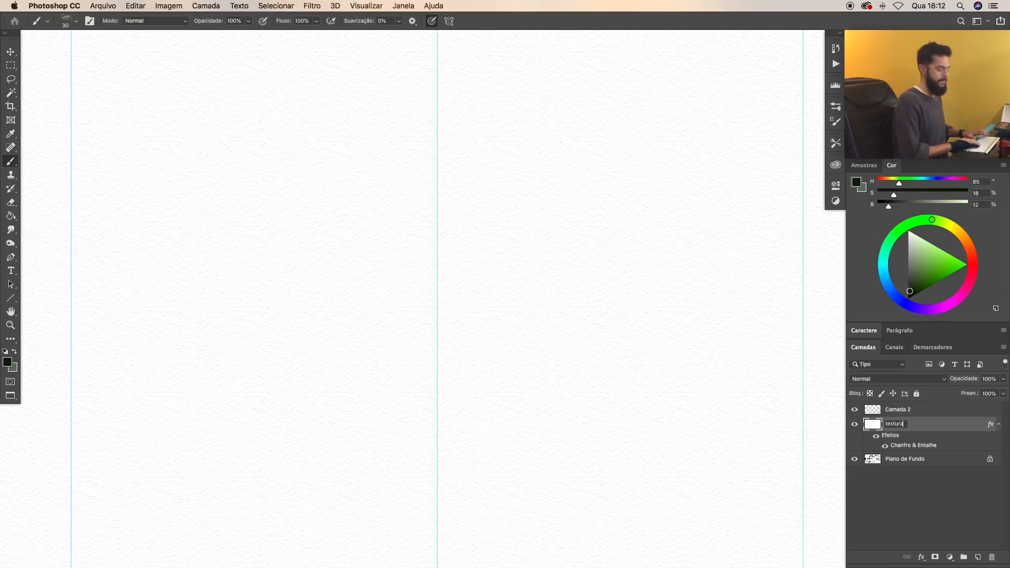
type(" papel")
key("Return")
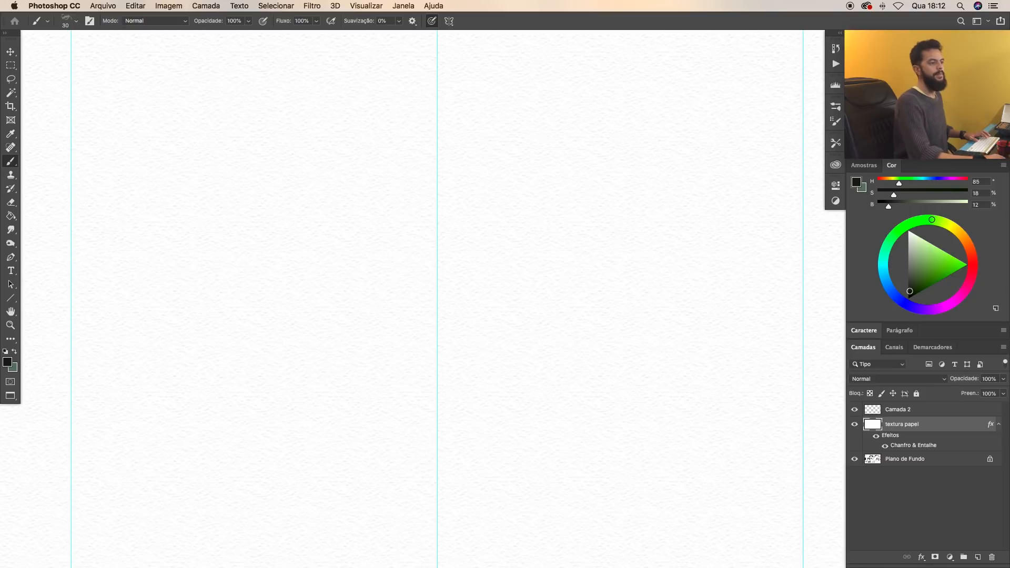
left_click(917, 395)
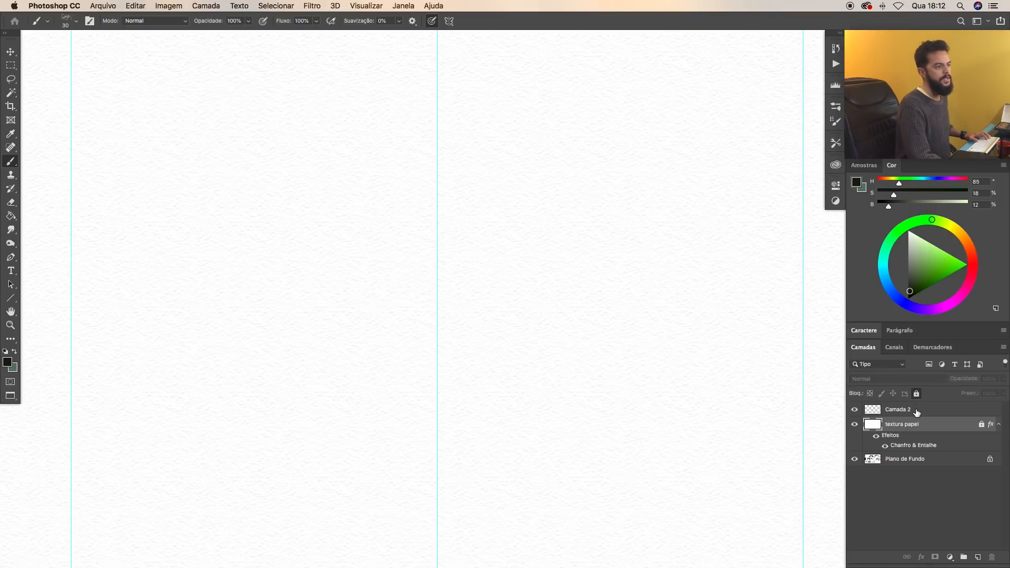
Step: Rename Camada 2 as "testes" and keep it as the active layer
left_click(912, 411)
double_click(905, 411)
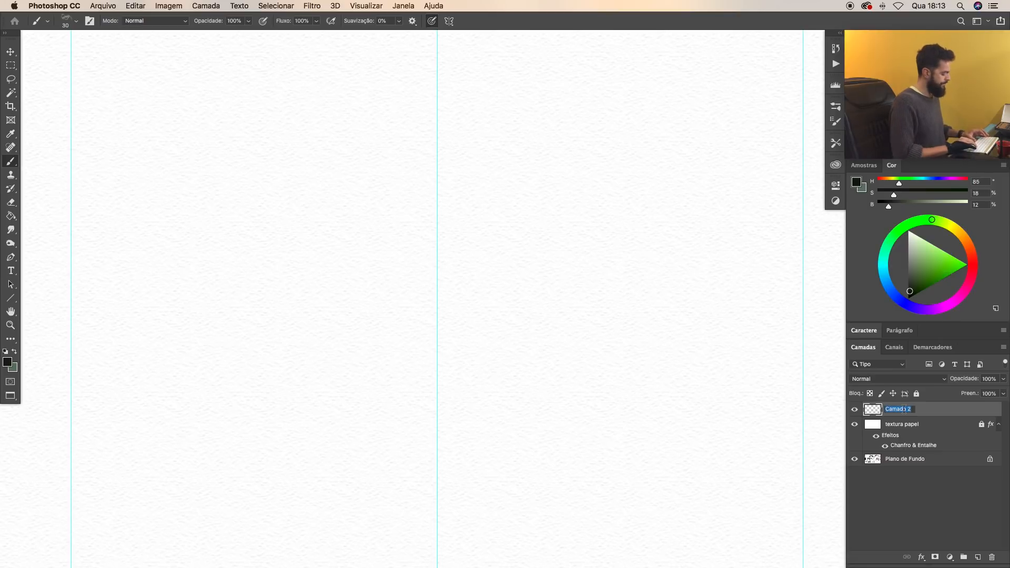
type("testes")
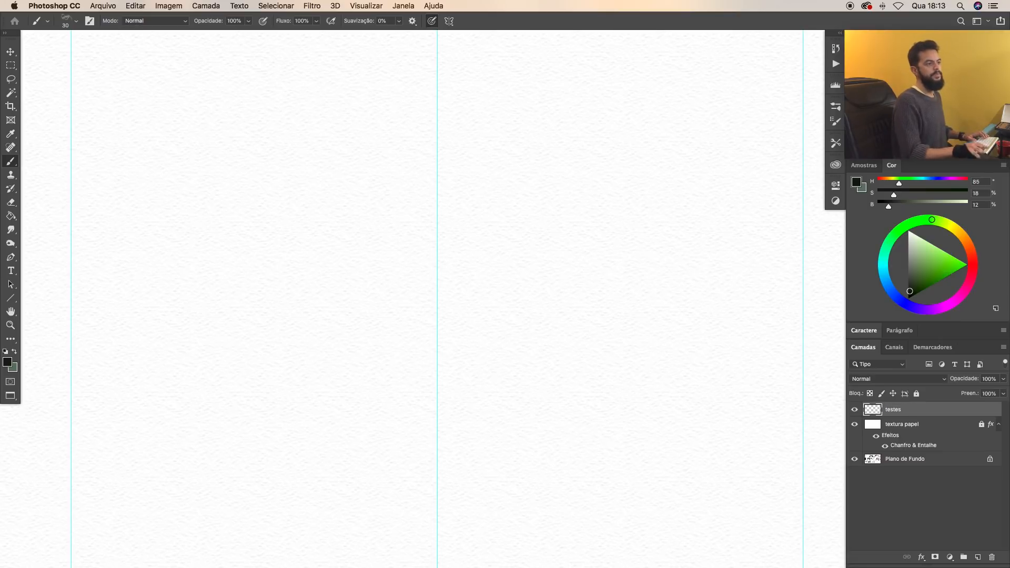
Step: Draw a hatched patch fading from dark to light in the second column with the Lápis textura brush at 30 px
mouse_move(535, 351)
left_mouse_down()
mouse_move(666, 356)
mouse_move(445, 331)
left_mouse_up()
key("super+z")
left_click_drag(387, 250, 408, 250)
right_click(495, 241)
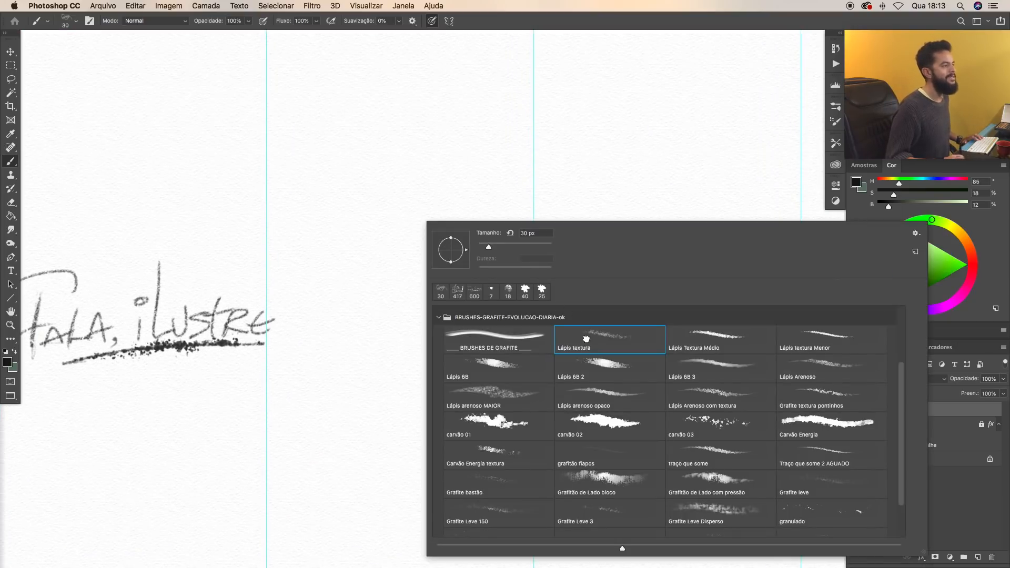
key("Return")
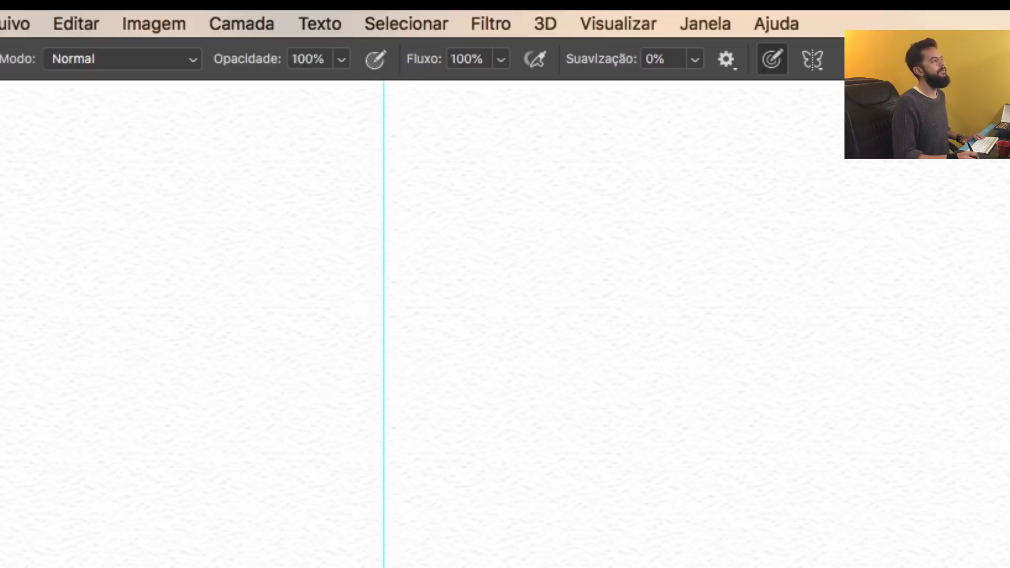
mouse_move(441, 245)
left_mouse_down()
mouse_move(618, 209)
mouse_move(688, 223)
left_mouse_up()
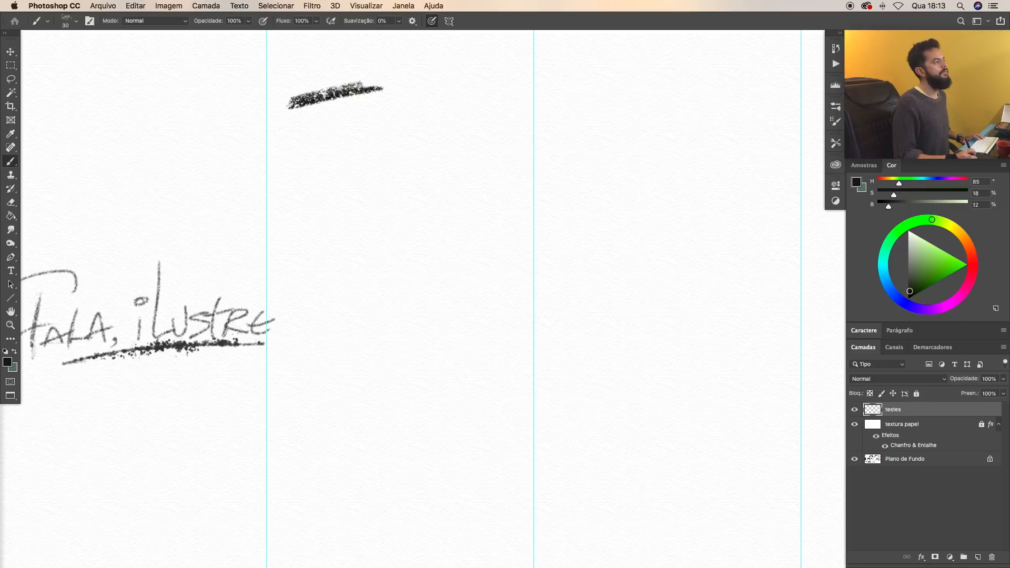
mouse_move(395, 91)
left_mouse_down()
mouse_move(291, 122)
mouse_move(415, 109)
mouse_move(307, 133)
mouse_move(419, 113)
mouse_move(300, 138)
mouse_move(436, 115)
mouse_move(299, 151)
mouse_move(417, 137)
mouse_move(300, 158)
mouse_move(308, 167)
mouse_move(424, 145)
mouse_move(306, 171)
mouse_move(413, 158)
mouse_move(304, 184)
mouse_move(418, 159)
mouse_move(304, 189)
mouse_move(400, 175)
mouse_move(305, 201)
mouse_move(419, 185)
mouse_move(306, 208)
mouse_move(324, 214)
mouse_move(306, 225)
mouse_move(413, 201)
mouse_move(305, 233)
mouse_move(297, 305)
mouse_move(315, 326)
left_mouse_up()
mouse_move(460, 114)
left_mouse_down()
mouse_move(429, 239)
mouse_move(485, 266)
mouse_move(505, 166)
mouse_move(474, 350)
mouse_move(402, 327)
mouse_move(405, 195)
mouse_move(420, 162)
left_mouse_up()
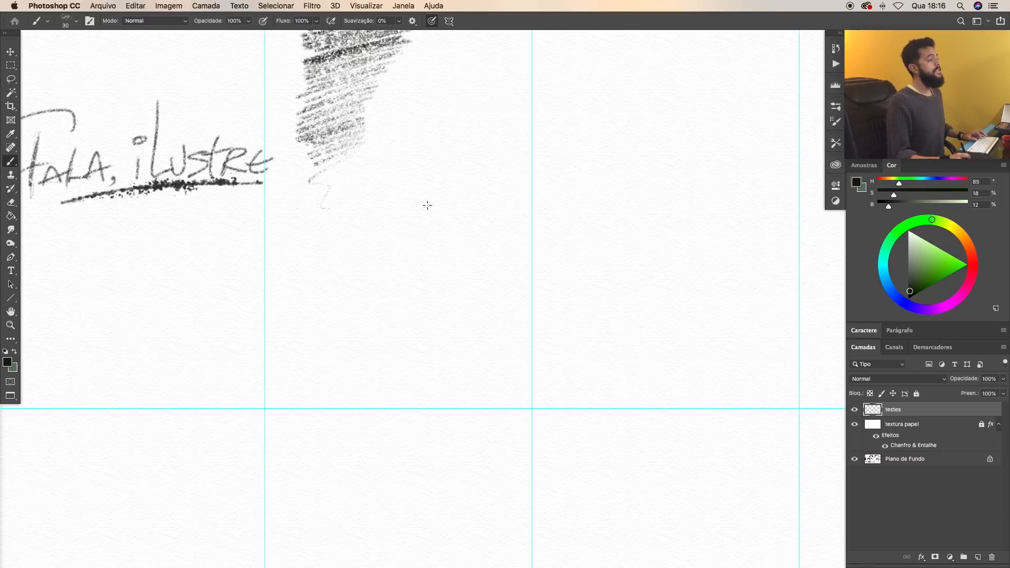
scroll(411, 196, "up", 5)
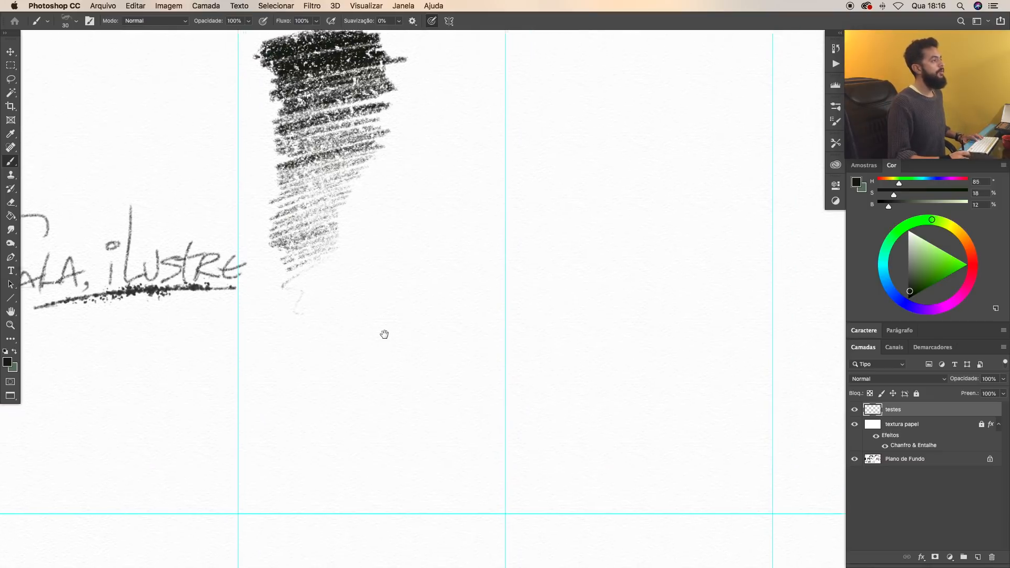
mouse_move(404, 195)
left_mouse_down()
mouse_move(348, 238)
mouse_move(365, 288)
mouse_move(354, 396)
left_mouse_up()
key("super+z")
mouse_move(379, 213)
left_mouse_down()
mouse_move(429, 473)
mouse_move(465, 205)
left_mouse_up()
key("super+z")
Step: Draw a thick, dark curved upper eyelid below the hatched patch with repeated Lápis textura strokes
mouse_move(313, 398)
left_mouse_down()
mouse_move(456, 371)
mouse_move(303, 410)
left_mouse_up()
mouse_move(458, 374)
left_mouse_down()
mouse_move(378, 360)
mouse_move(301, 416)
left_mouse_up()
mouse_move(459, 375)
left_mouse_down()
mouse_move(399, 365)
mouse_move(297, 417)
left_mouse_up()
mouse_move(451, 372)
left_mouse_down()
mouse_move(382, 369)
mouse_move(308, 404)
left_mouse_up()
mouse_move(440, 362)
left_mouse_down()
mouse_move(338, 379)
mouse_move(451, 364)
mouse_move(349, 370)
left_mouse_up()
mouse_move(443, 364)
left_mouse_down()
mouse_move(400, 361)
mouse_move(312, 401)
left_mouse_up()
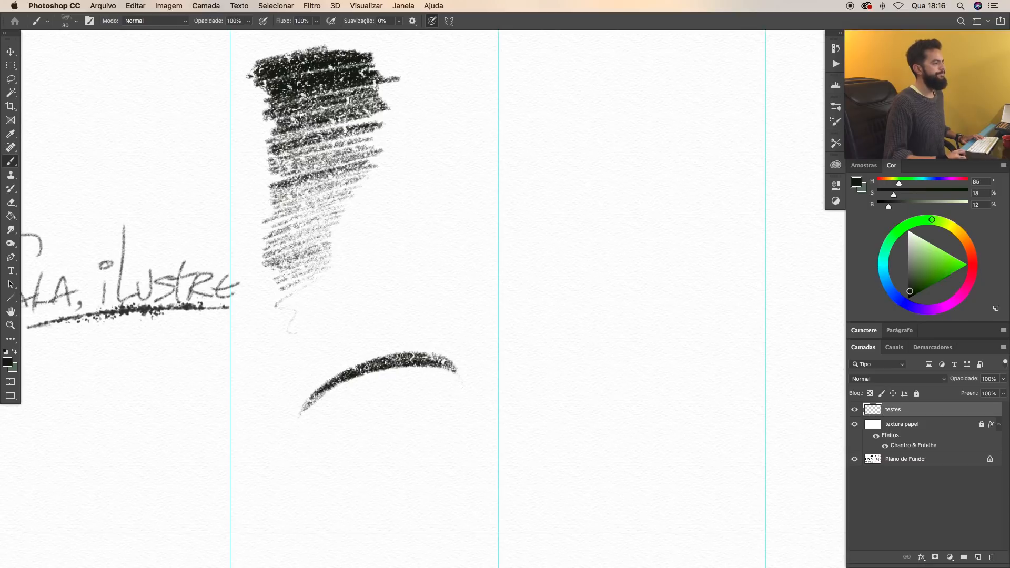
Step: Complete the eye sketch with the lower lid, iris, pupil, eyelashes and a shaded eyebrow above it
left_click_drag(407, 417, 352, 424)
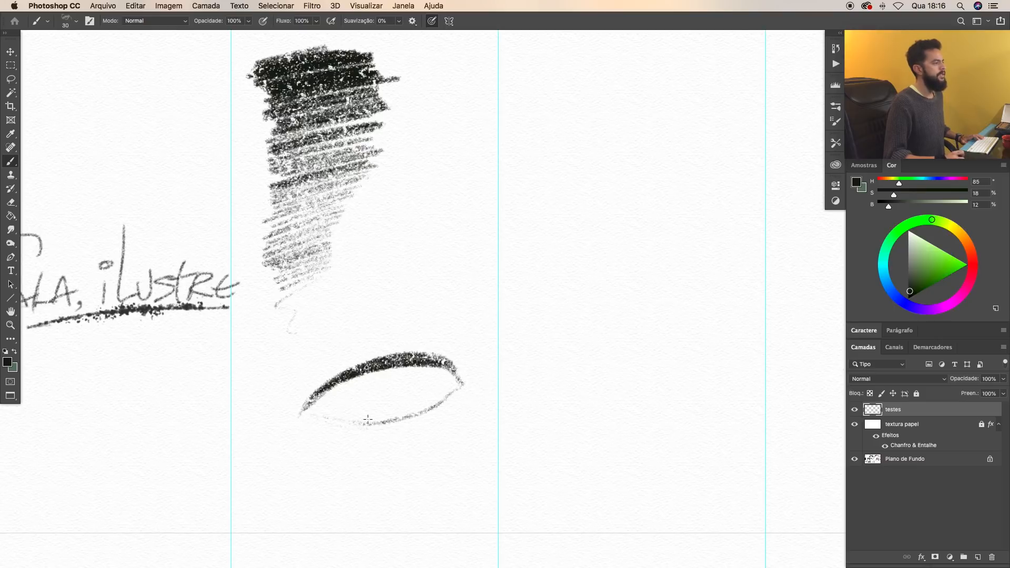
left_click_drag(347, 388, 369, 420)
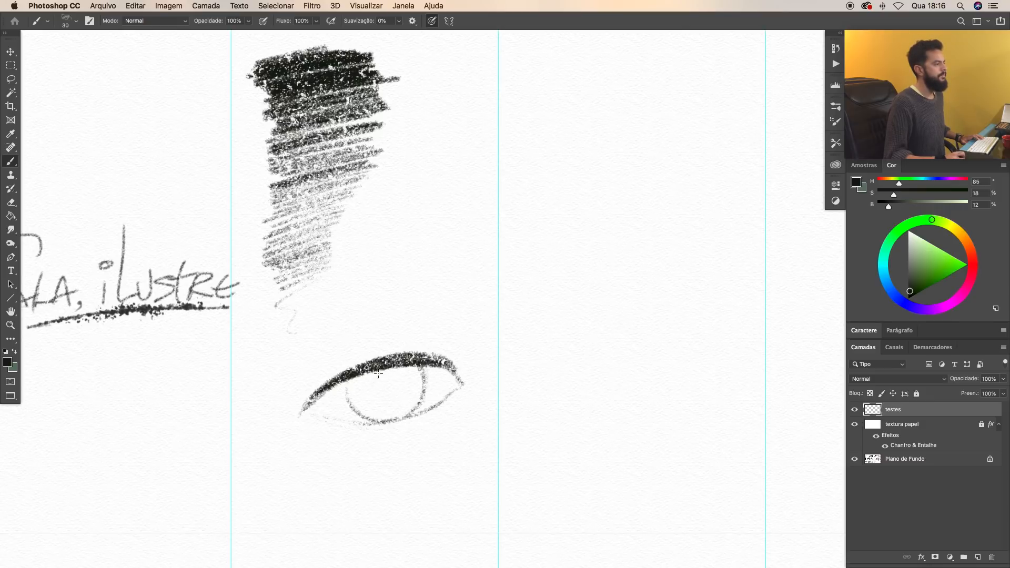
mouse_move(379, 370)
left_mouse_down()
mouse_move(355, 380)
mouse_move(375, 390)
mouse_move(415, 375)
mouse_move(414, 395)
mouse_move(352, 407)
mouse_move(369, 397)
mouse_move(354, 379)
mouse_move(392, 358)
mouse_move(422, 393)
mouse_move(383, 398)
mouse_move(395, 411)
mouse_move(327, 418)
mouse_move(313, 379)
mouse_move(323, 370)
mouse_move(430, 349)
mouse_move(326, 377)
mouse_move(266, 416)
mouse_move(341, 347)
mouse_move(396, 354)
mouse_move(288, 410)
mouse_move(459, 321)
mouse_move(376, 300)
mouse_move(380, 307)
mouse_move(442, 303)
mouse_move(375, 288)
mouse_move(315, 321)
mouse_move(327, 296)
mouse_move(280, 336)
mouse_move(348, 305)
mouse_move(437, 294)
mouse_move(445, 298)
mouse_move(417, 313)
mouse_move(463, 321)
left_mouse_up()
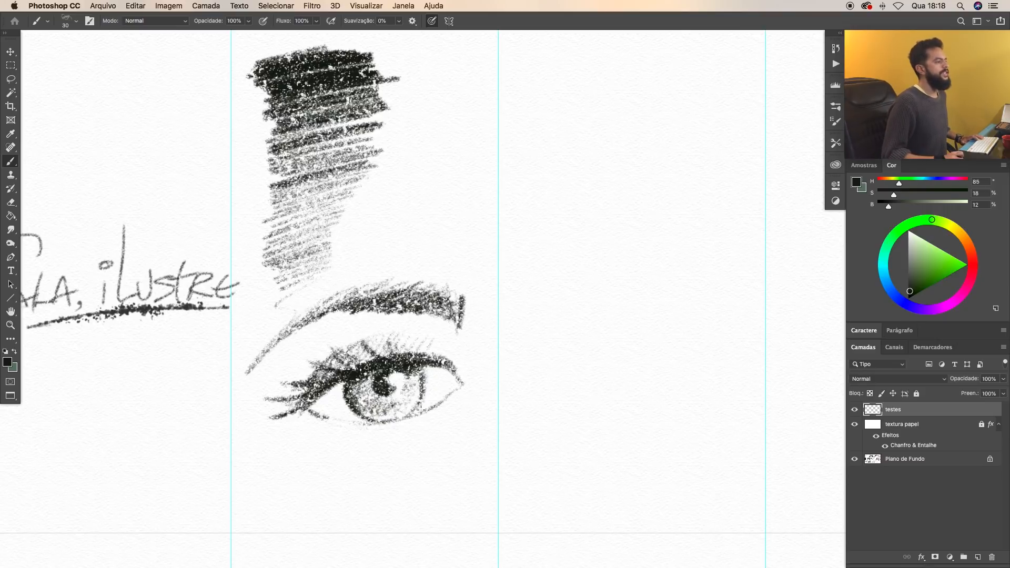
Step: Draw a dense hatched patch in the upper part of the third column with the Lápis Textura Médio brush at 20 px
scroll(437, 358, "right", 5)
scroll(437, 358, "up", 3)
right_click(456, 224)
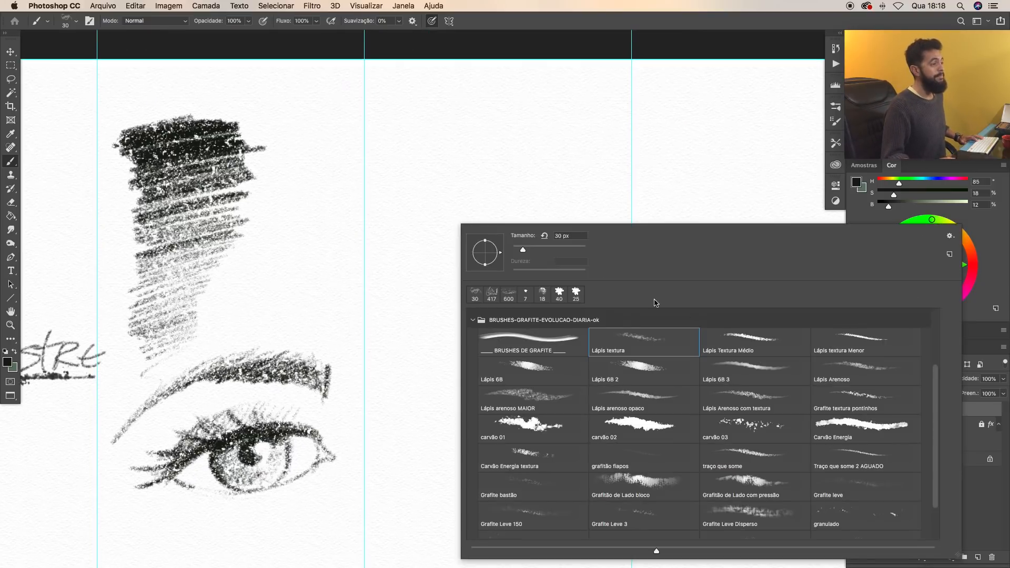
left_click(748, 340)
key("Return")
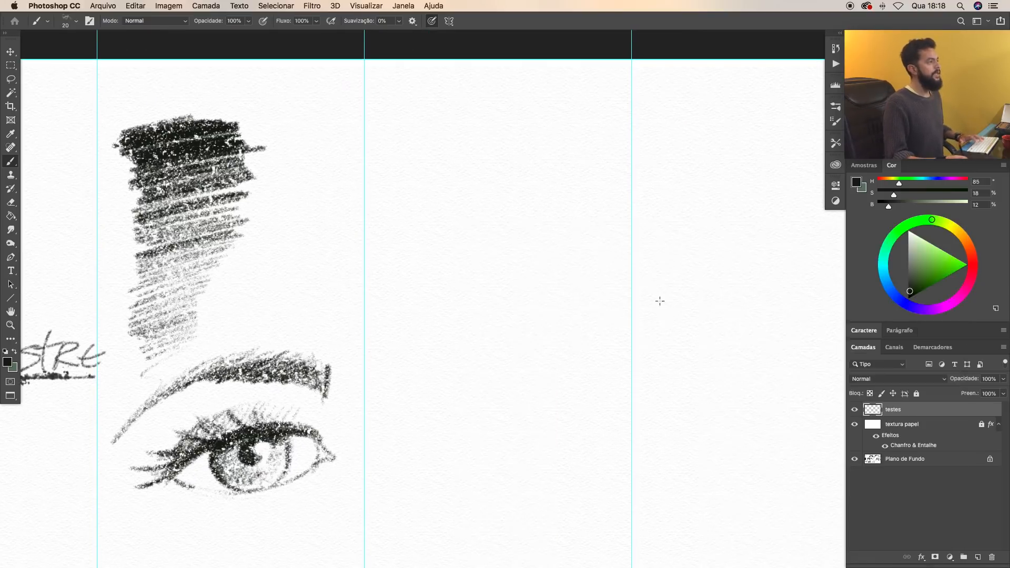
mouse_move(454, 117)
left_mouse_down()
mouse_move(390, 136)
mouse_move(463, 120)
mouse_move(387, 140)
mouse_move(456, 132)
mouse_move(387, 147)
mouse_move(467, 138)
mouse_move(387, 161)
mouse_move(462, 153)
mouse_move(389, 175)
mouse_move(467, 184)
mouse_move(382, 199)
mouse_move(427, 191)
mouse_move(463, 205)
mouse_move(392, 215)
mouse_move(463, 220)
mouse_move(405, 234)
mouse_move(466, 232)
mouse_move(393, 252)
mouse_move(468, 247)
mouse_move(406, 284)
mouse_move(478, 276)
left_mouse_up()
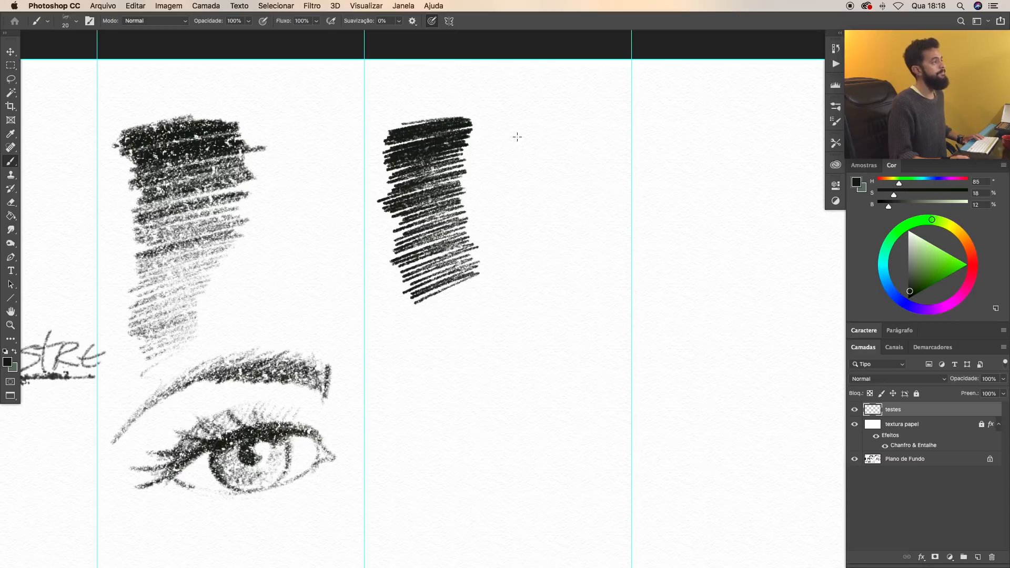
Step: Hatch faint, light strokes beside the dark patch in the second column with the Lápis textura brush at 14 px
right_click(450, 179)
left_click(618, 306)
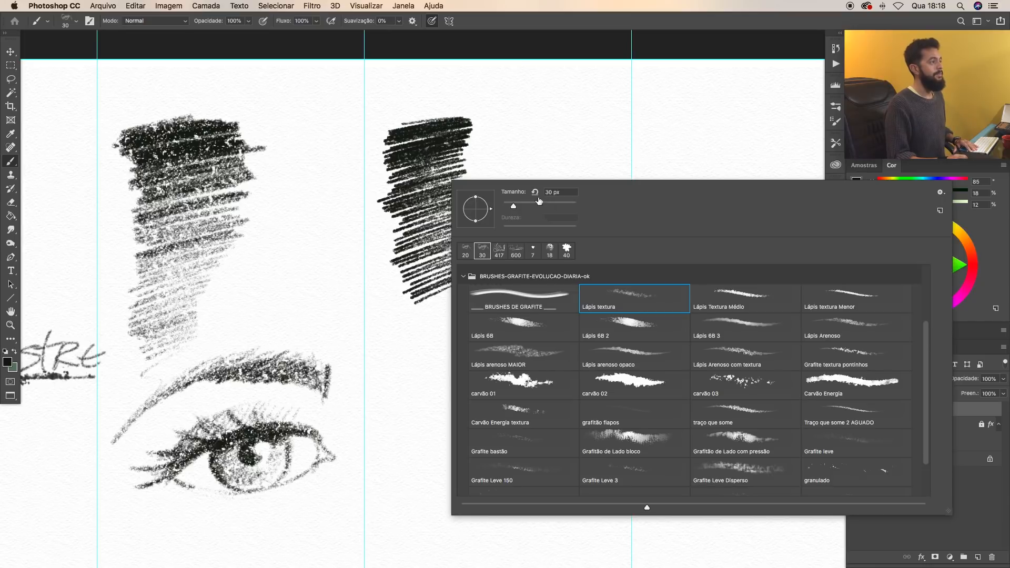
left_click_drag(513, 209, 509, 210)
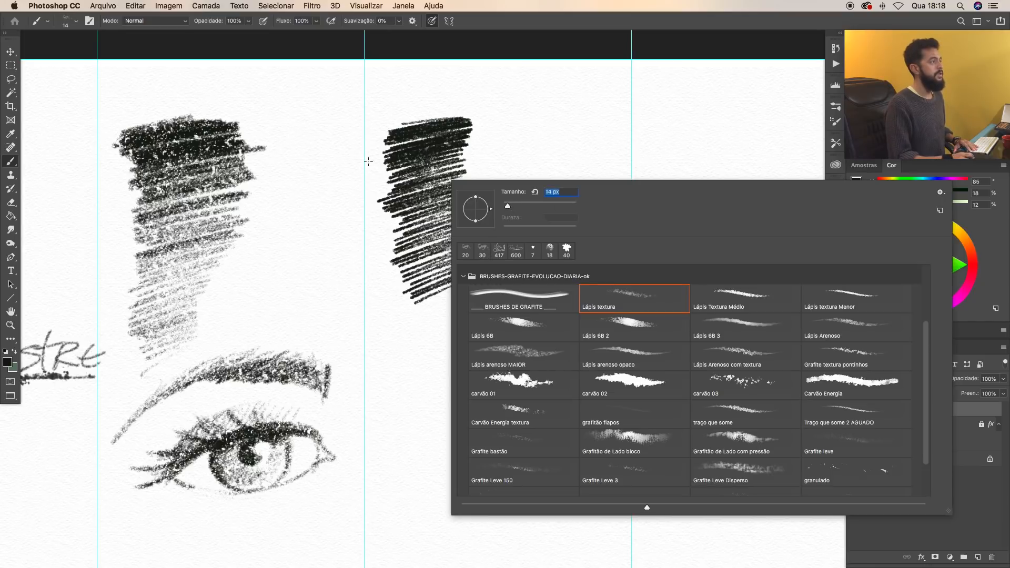
left_click(294, 152)
mouse_move(305, 174)
left_mouse_down()
mouse_move(316, 192)
mouse_move(266, 289)
left_mouse_up()
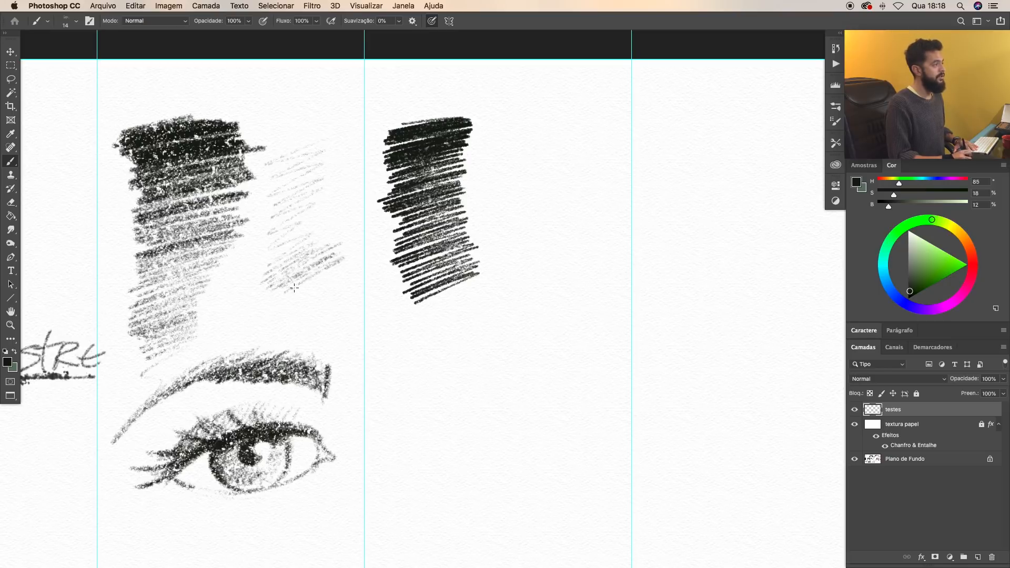
Step: Reduce the Lápis textura brush size to 7 px
right_click(307, 284)
key("Escape")
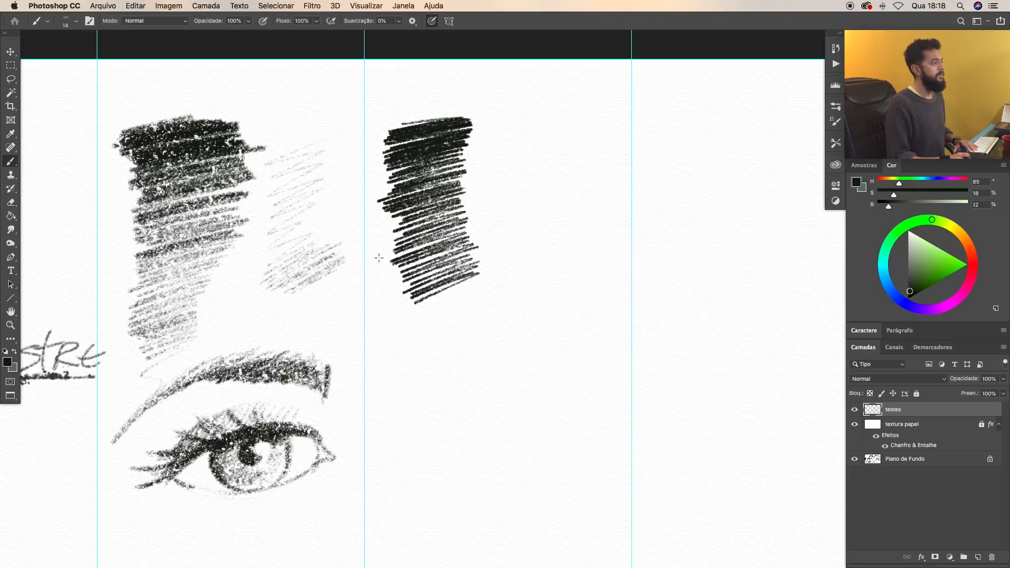
right_click(350, 252)
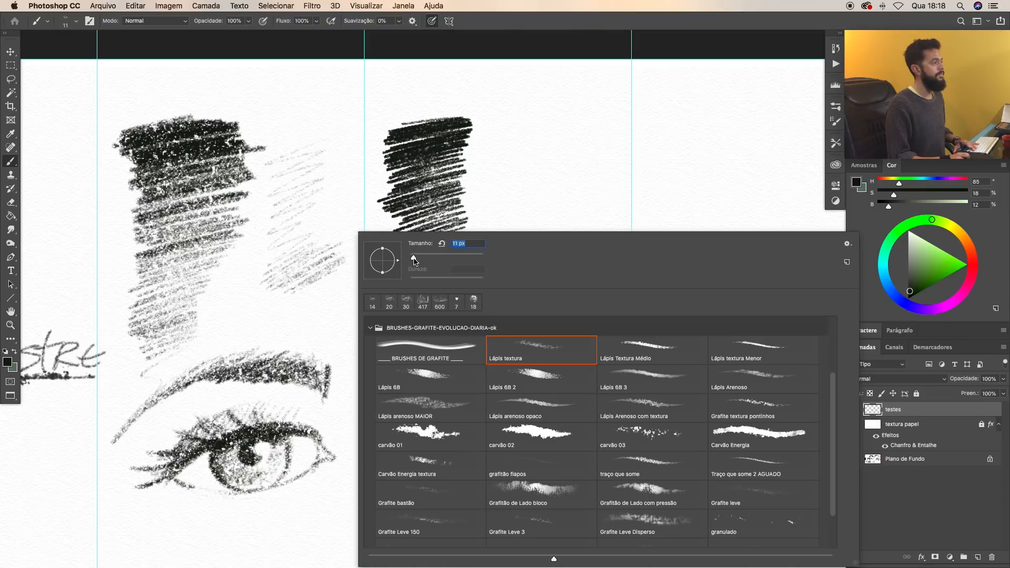
left_click_drag(415, 259, 412, 259)
left_click(339, 128)
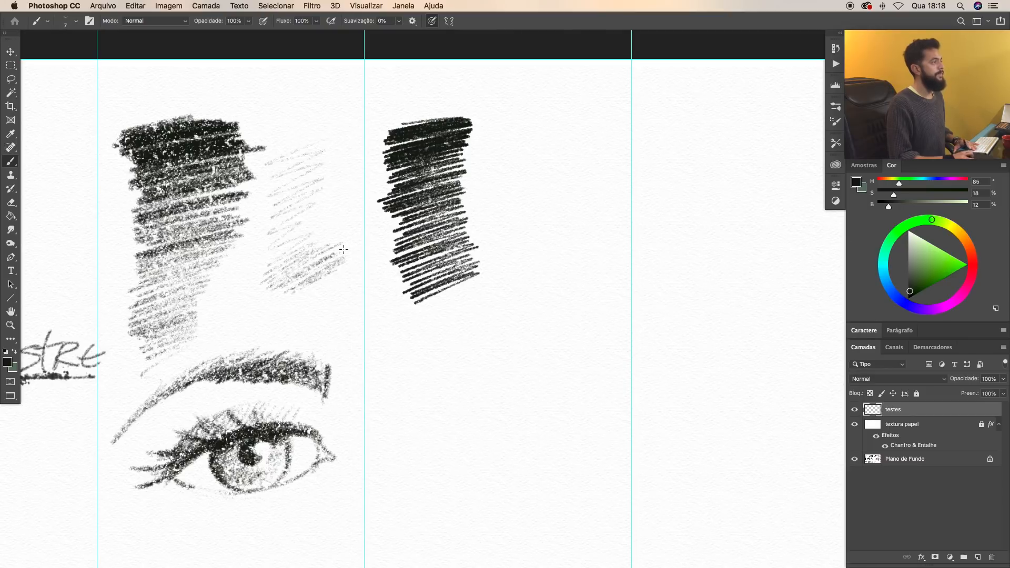
Step: Draw a zigzag and a thin wavy line beside the hatched patch in the third column with the Lápis Textura Médio brush
right_click(476, 219)
left_click(741, 341)
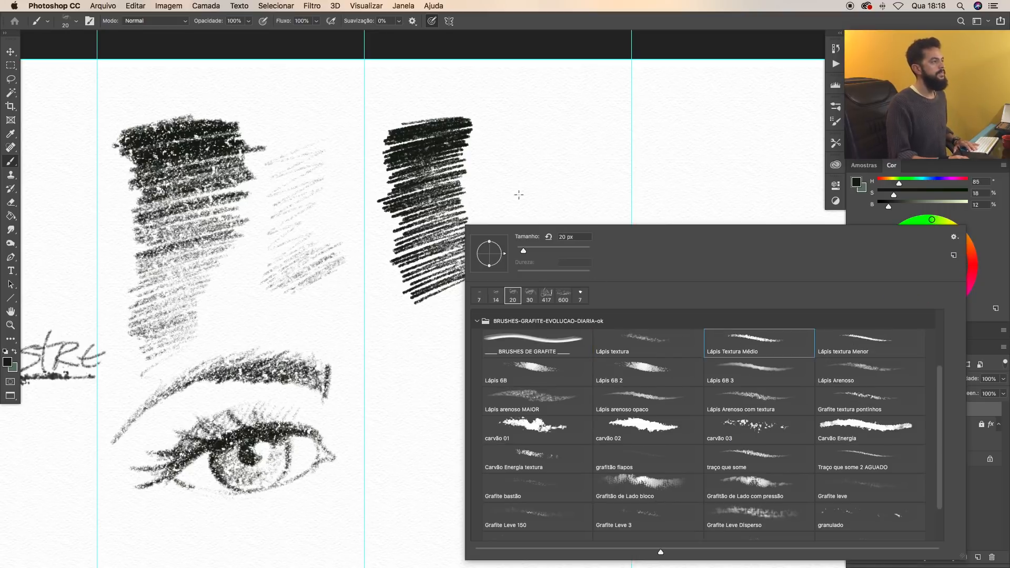
left_click(507, 150)
mouse_move(523, 151)
left_mouse_down()
mouse_move(498, 194)
mouse_move(511, 205)
left_mouse_up()
right_click(511, 205)
left_click(506, 213)
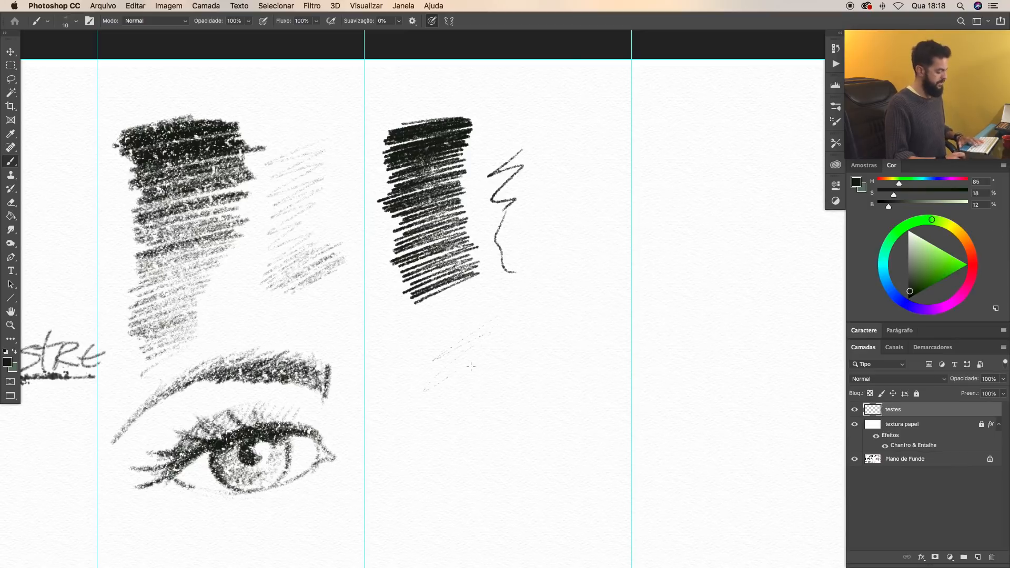
Step: Hatch a dense diagonal patch below at 15 px and, with pressure-controlled opacity, a patch of varying tone beside the zigzag
mouse_move(459, 351)
left_mouse_down()
mouse_move(408, 374)
mouse_move(419, 431)
mouse_move(499, 343)
mouse_move(455, 325)
mouse_move(408, 368)
mouse_move(497, 329)
mouse_move(415, 368)
mouse_move(524, 322)
mouse_move(529, 332)
mouse_move(437, 389)
mouse_move(527, 336)
mouse_move(514, 355)
mouse_move(532, 352)
mouse_move(453, 406)
mouse_move(550, 361)
mouse_move(476, 403)
mouse_move(463, 383)
left_mouse_up()
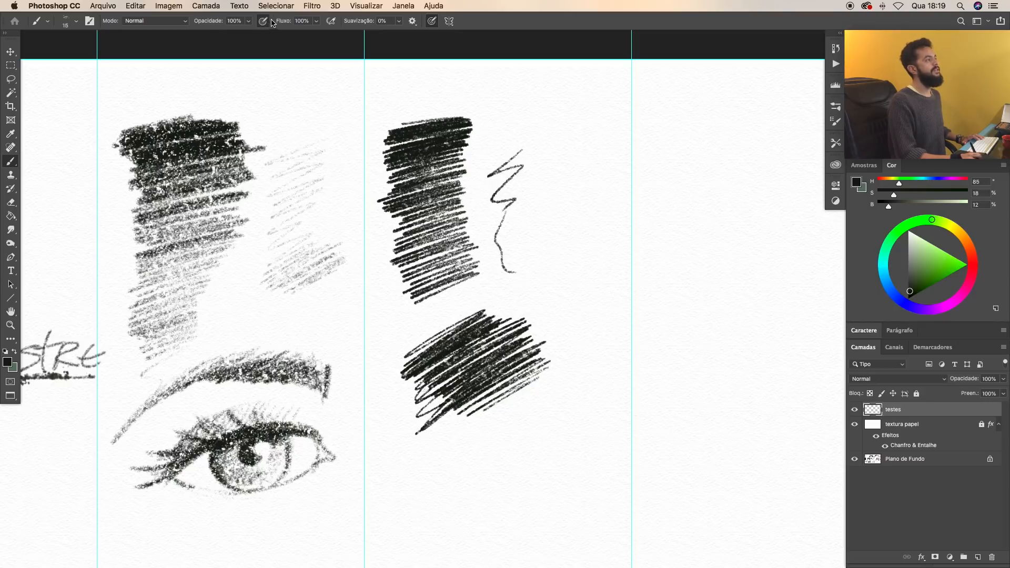
mouse_move(581, 122)
left_mouse_down()
mouse_move(531, 137)
mouse_move(600, 125)
mouse_move(531, 139)
mouse_move(591, 130)
mouse_move(606, 134)
mouse_move(537, 147)
mouse_move(608, 146)
left_mouse_up()
mouse_move(547, 165)
left_mouse_down()
mouse_move(605, 173)
mouse_move(542, 184)
mouse_move(600, 181)
mouse_move(550, 194)
mouse_move(606, 199)
mouse_move(539, 207)
mouse_move(608, 211)
mouse_move(526, 245)
left_mouse_up()
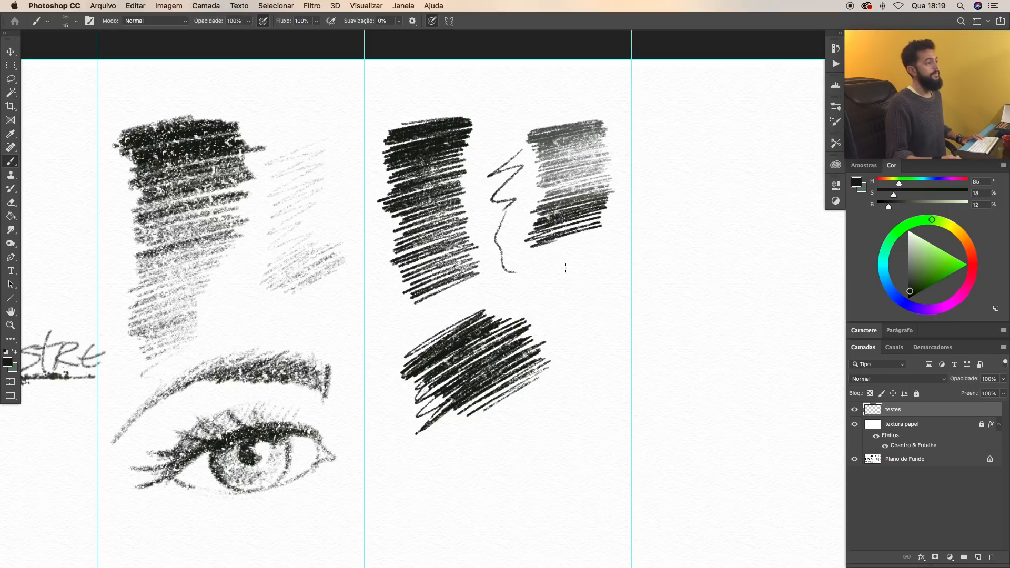
Step: Draw loose loops and curves below the hatching, plus two sets of concentric ovals joined like wheels on an axle
mouse_move(549, 305)
left_mouse_down()
mouse_move(574, 384)
mouse_move(537, 452)
mouse_move(448, 437)
mouse_move(573, 321)
mouse_move(481, 476)
mouse_move(461, 483)
left_mouse_up()
left_click_drag(527, 447, 394, 319)
mouse_move(333, 431)
left_mouse_down()
mouse_move(413, 412)
mouse_move(322, 362)
mouse_move(340, 408)
mouse_move(328, 390)
mouse_move(357, 421)
mouse_move(309, 418)
mouse_move(385, 405)
mouse_move(445, 426)
mouse_move(399, 411)
mouse_move(421, 420)
mouse_move(405, 390)
mouse_move(455, 370)
mouse_move(421, 396)
mouse_move(447, 352)
mouse_move(446, 377)
mouse_move(423, 399)
mouse_move(447, 369)
left_mouse_up()
key("super+z")
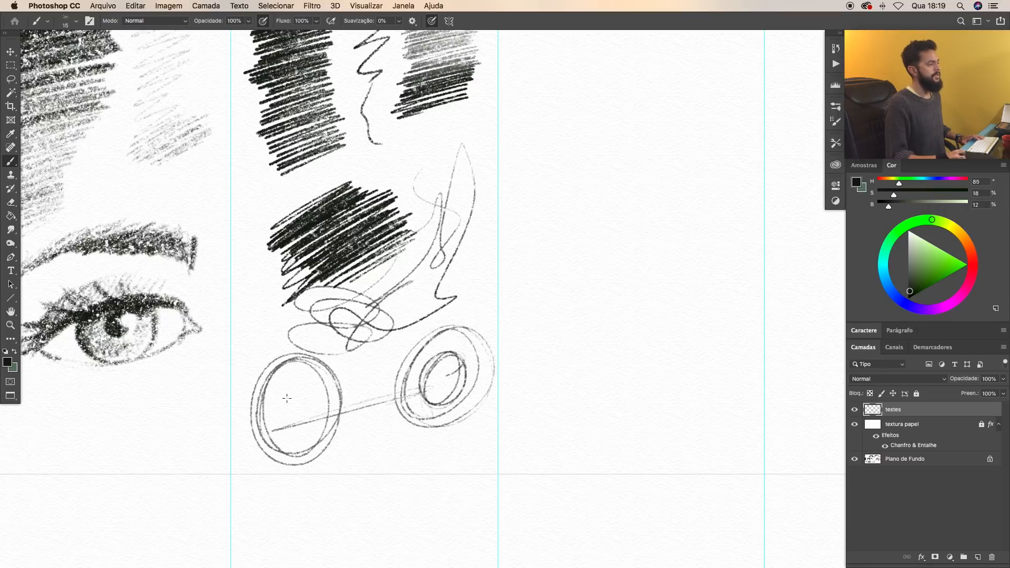
mouse_move(294, 442)
left_mouse_down()
mouse_move(314, 411)
mouse_move(285, 407)
left_mouse_up()
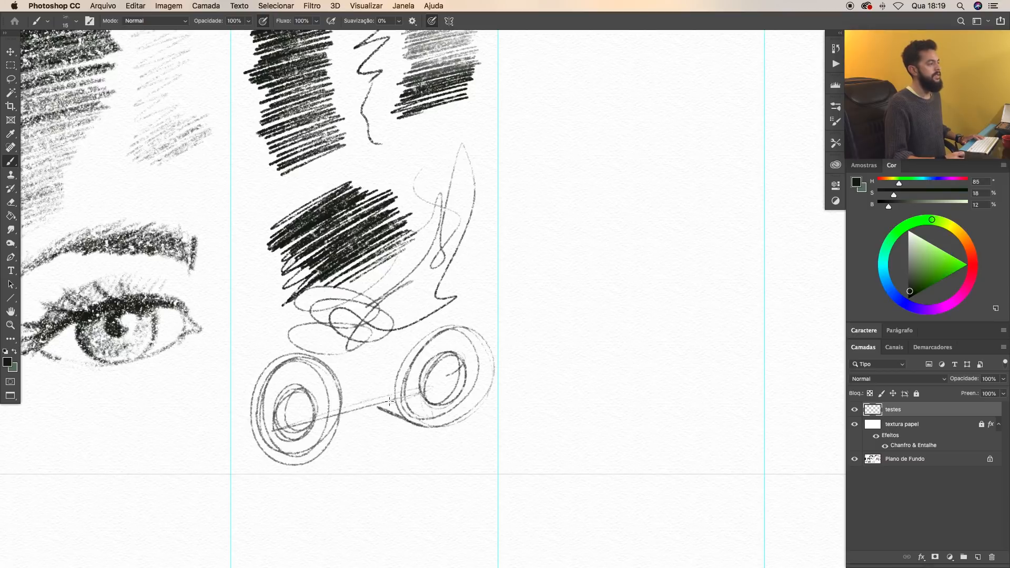
left_click_drag(378, 385, 382, 408)
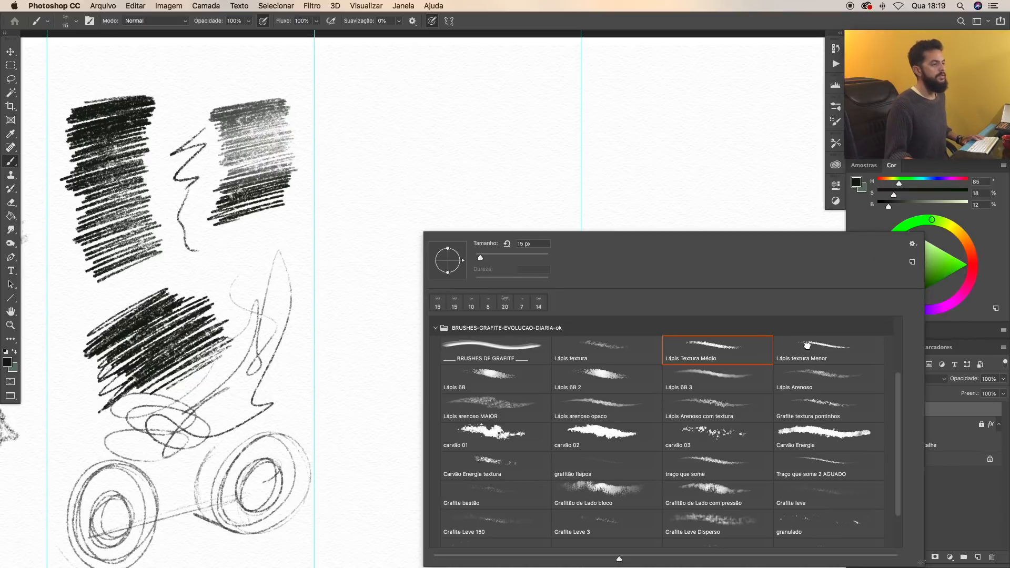
Step: Hatch a short strip and a dark-to-light patch atop the fourth column with the Lápis textura Menor brush at 10 px
left_click(806, 345)
key("Return")
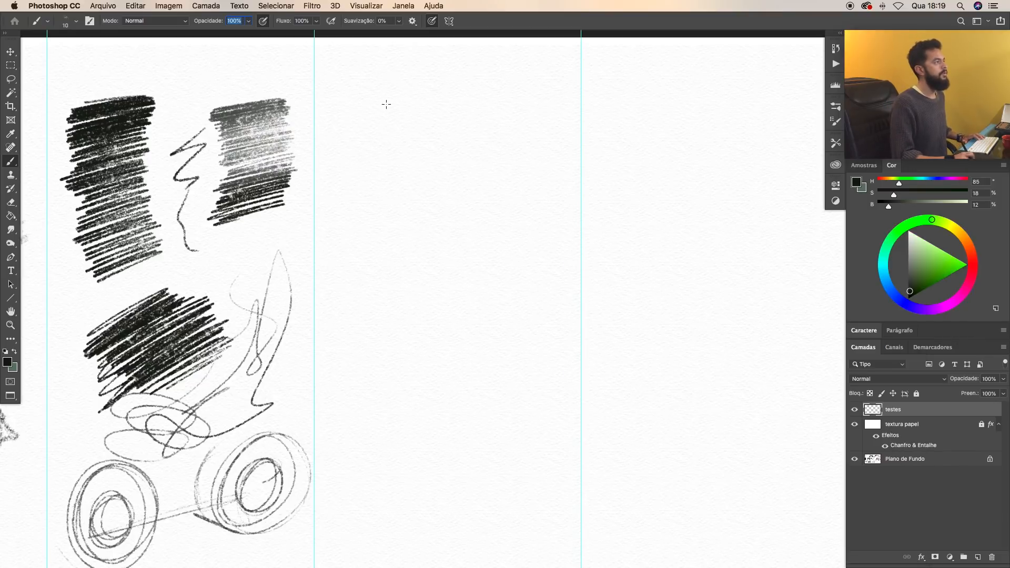
mouse_move(344, 114)
left_mouse_down()
mouse_move(427, 107)
mouse_move(383, 101)
left_mouse_up()
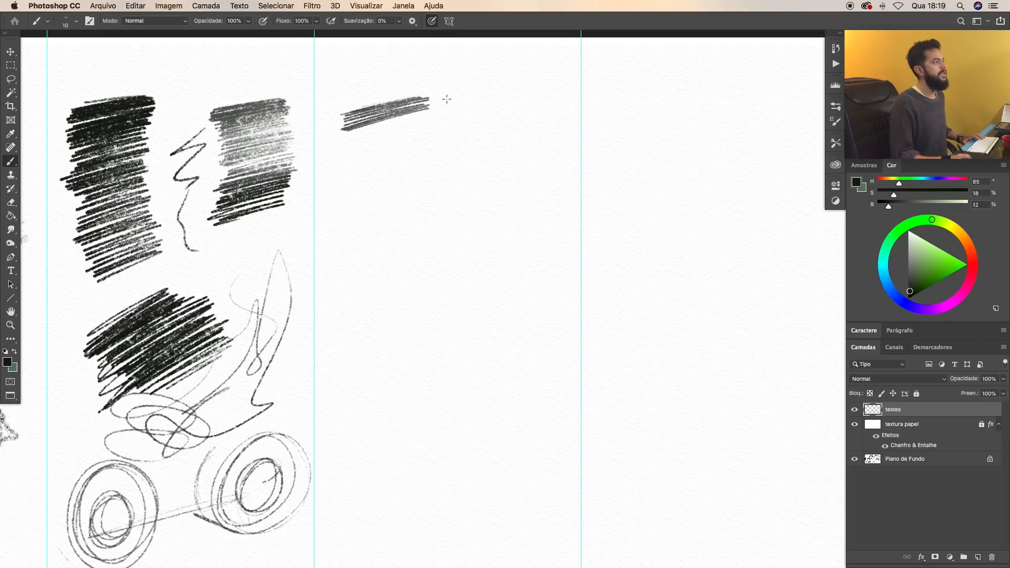
mouse_move(498, 100)
left_mouse_down()
mouse_move(411, 128)
mouse_move(510, 111)
mouse_move(414, 139)
mouse_move(508, 126)
mouse_move(418, 150)
mouse_move(518, 134)
mouse_move(426, 165)
mouse_move(498, 147)
mouse_move(455, 171)
mouse_move(514, 166)
left_mouse_up()
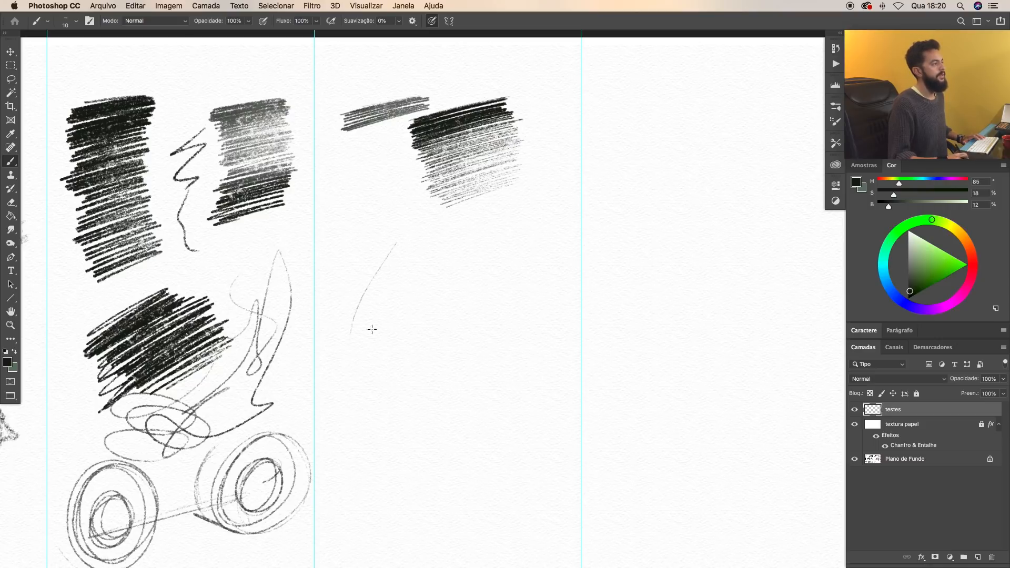
Step: Sketch the light outline of a caricature head and jaw below the hatching in the fourth column
key("super+z")
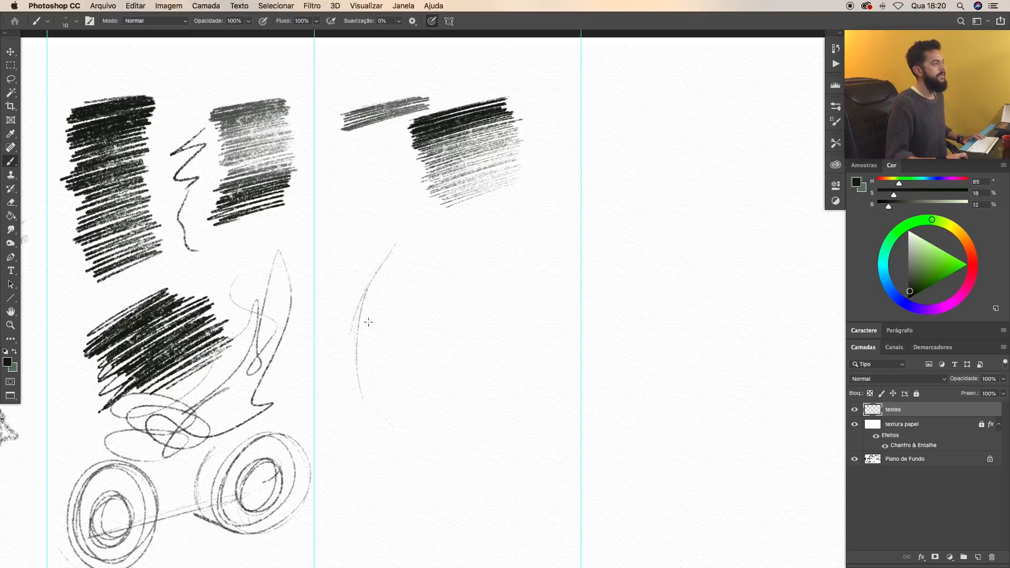
left_click_drag(474, 243, 363, 380)
left_click_drag(476, 238, 476, 416)
left_click_drag(360, 399, 424, 434)
left_click_drag(507, 350, 422, 434)
left_click_drag(504, 331, 509, 357)
Step: Sketch the face's glasses line, large nose, wide mouth and shaded lower lip
left_click_drag(391, 315, 480, 307)
mouse_move(393, 326)
left_mouse_down()
mouse_move(480, 316)
mouse_move(361, 372)
left_mouse_up()
mouse_move(382, 363)
left_mouse_down()
mouse_move(400, 358)
mouse_move(335, 398)
left_mouse_up()
left_click_drag(337, 396, 488, 362)
left_click_drag(366, 406, 427, 395)
mouse_move(497, 396)
left_mouse_down()
mouse_move(419, 455)
mouse_move(519, 405)
left_mouse_up()
Step: Draw the cap with its long brim, crown edge and small button on the head
mouse_move(498, 281)
left_mouse_down()
mouse_move(363, 287)
mouse_move(279, 308)
left_mouse_up()
left_click_drag(372, 263, 543, 278)
left_click_drag(487, 232, 509, 243)
Step: Draw both sunglasses lenses and hatch them with dark diagonal bands
mouse_move(405, 305)
left_mouse_down()
mouse_move(456, 288)
mouse_move(485, 308)
left_mouse_up()
left_click_drag(396, 337, 479, 329)
left_click_drag(400, 353, 469, 363)
left_click_drag(312, 326, 374, 316)
mouse_move(313, 350)
left_mouse_down()
mouse_move(351, 364)
mouse_move(332, 372)
left_mouse_up()
left_click_drag(411, 348, 463, 363)
Step: Hatch the sideburn and inner ear, and draw the shoulder lines on both sides of the collar
mouse_move(478, 310)
left_mouse_down()
mouse_move(509, 286)
mouse_move(499, 355)
left_mouse_up()
left_click_drag(518, 316, 531, 345)
left_click_drag(379, 426, 330, 454)
left_click_drag(524, 403, 576, 433)
Step: Draw the cap's panel seams and add hatched shading to its crown and brim
left_click_drag(436, 221, 420, 273)
left_click_drag(429, 217, 374, 259)
left_click_drag(375, 379, 447, 378)
left_click_drag(466, 345, 416, 390)
left_click_drag(393, 213, 389, 257)
left_click_drag(430, 211, 494, 327)
left_click_drag(189, 277, 253, 363)
left_click_drag(255, 441, 512, 408)
left_click_drag(500, 433, 381, 480)
left_click_drag(472, 309, 490, 369)
left_click_drag(460, 266, 424, 312)
Step: Finish the ear with dark inner folds and shading
left_click_drag(677, 250, 458, 295)
scroll(566, 262, "down", 5)
mouse_move(438, 258)
left_mouse_down()
mouse_move(371, 289)
mouse_move(519, 251)
left_mouse_up()
left_click_drag(764, 263, 368, 308)
left_click_drag(464, 274, 500, 326)
mouse_move(463, 333)
left_mouse_down()
mouse_move(470, 377)
mouse_move(488, 316)
left_mouse_up()
Step: Draw curled strands of hair behind and below the ear and darken their roots
left_click_drag(476, 358, 517, 392)
left_click_drag(477, 391, 514, 422)
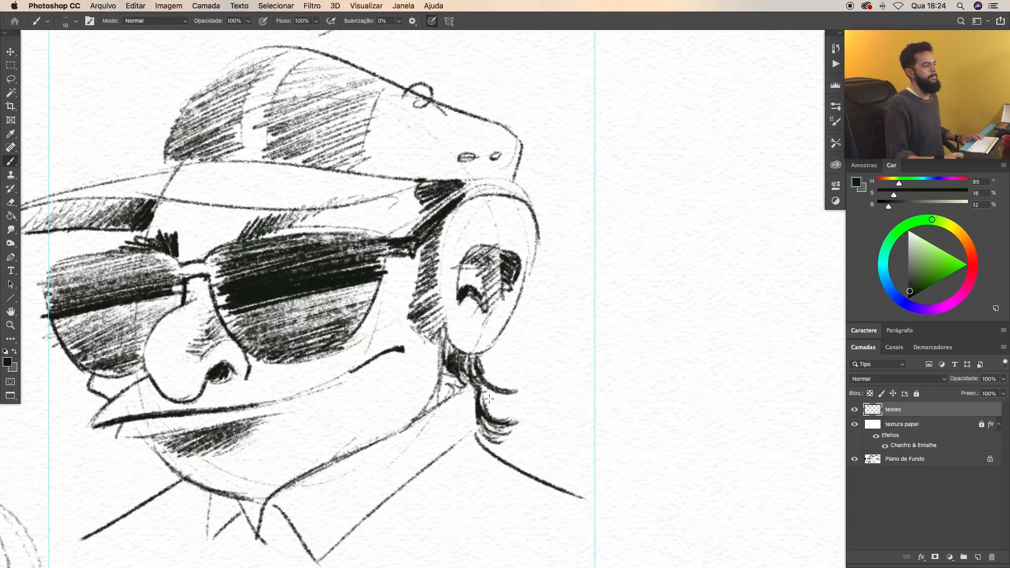
left_click_drag(476, 419, 510, 449)
mouse_move(478, 423)
left_mouse_down()
mouse_move(518, 446)
mouse_move(537, 429)
left_mouse_up()
mouse_move(494, 443)
left_mouse_down()
mouse_move(541, 435)
mouse_move(531, 432)
left_mouse_up()
left_click_drag(443, 338, 467, 381)
Step: Paint a shaded patch fading from dark to light in the fifth column with the Lápis 6B brush at 15 px
scroll(443, 379, "down", 5)
left_click_drag(488, 320, 580, 307)
right_click(607, 266)
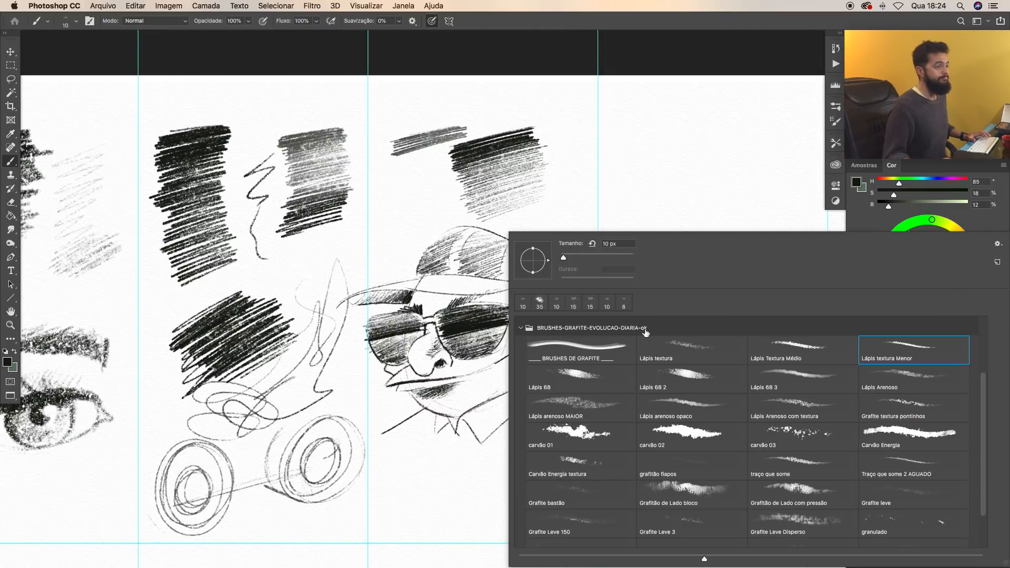
left_click(586, 379)
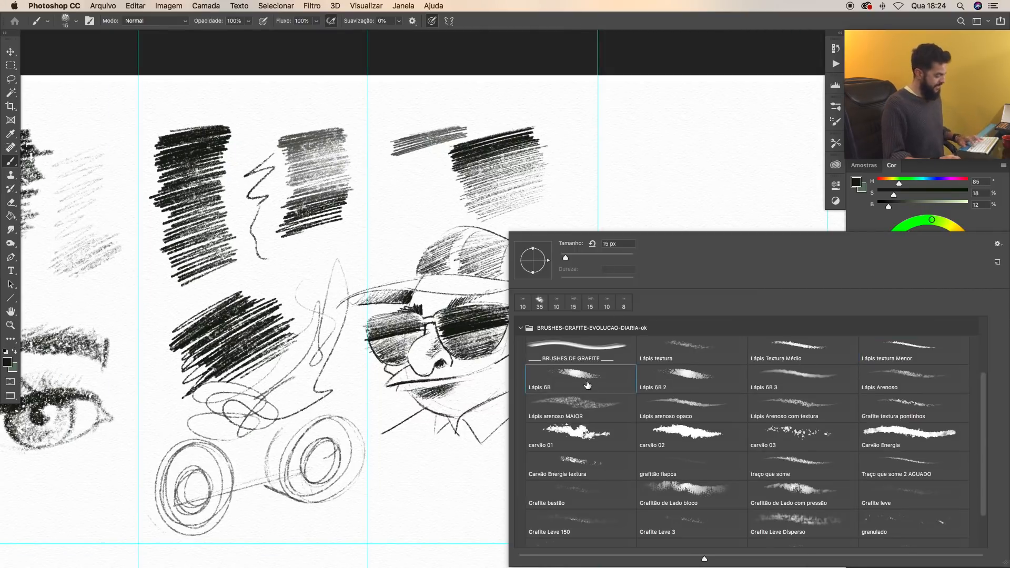
key("Return")
left_click_drag(583, 231, 394, 260)
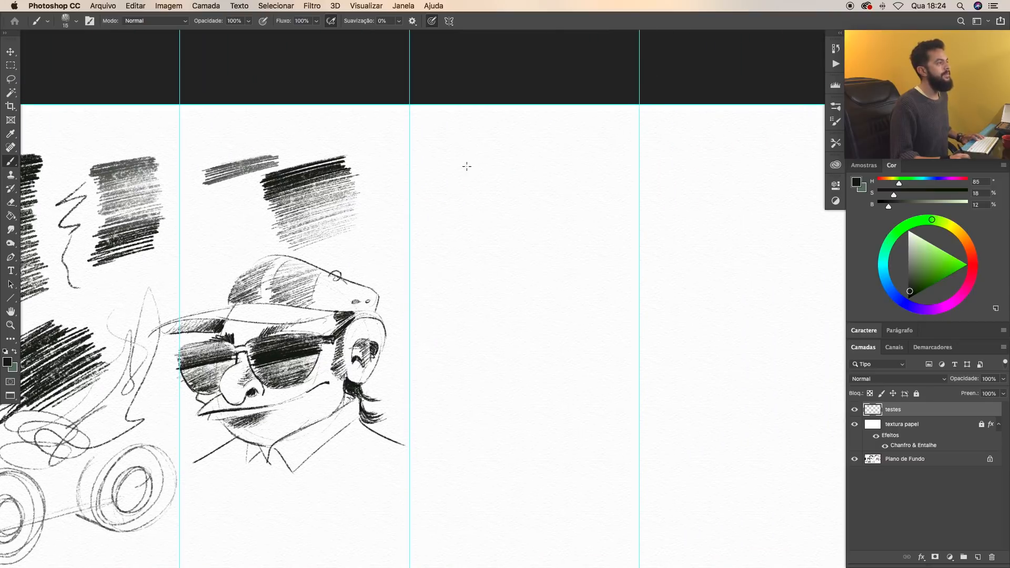
right_click(456, 163)
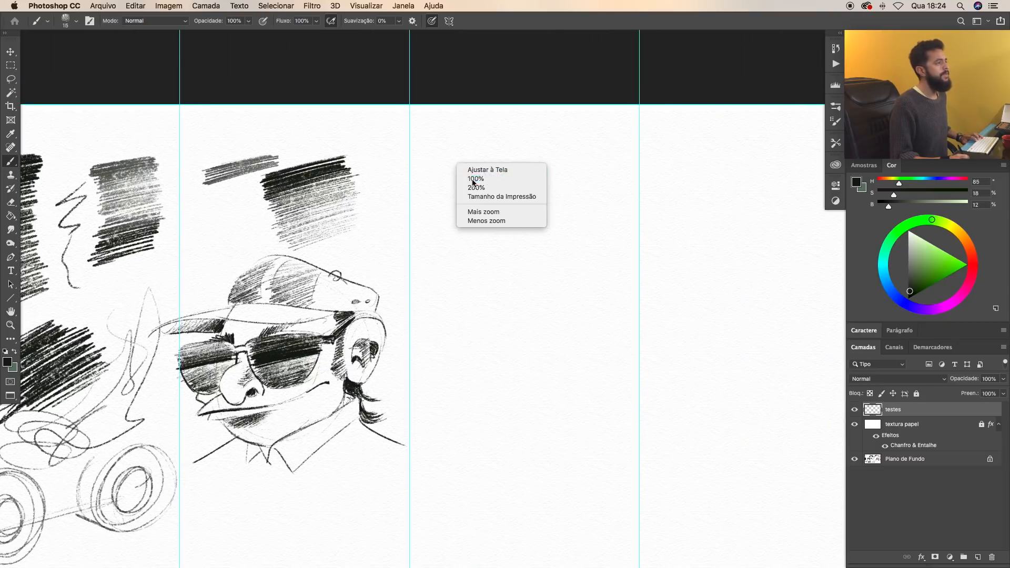
left_click(472, 183)
left_click_drag(473, 199, 333, 235)
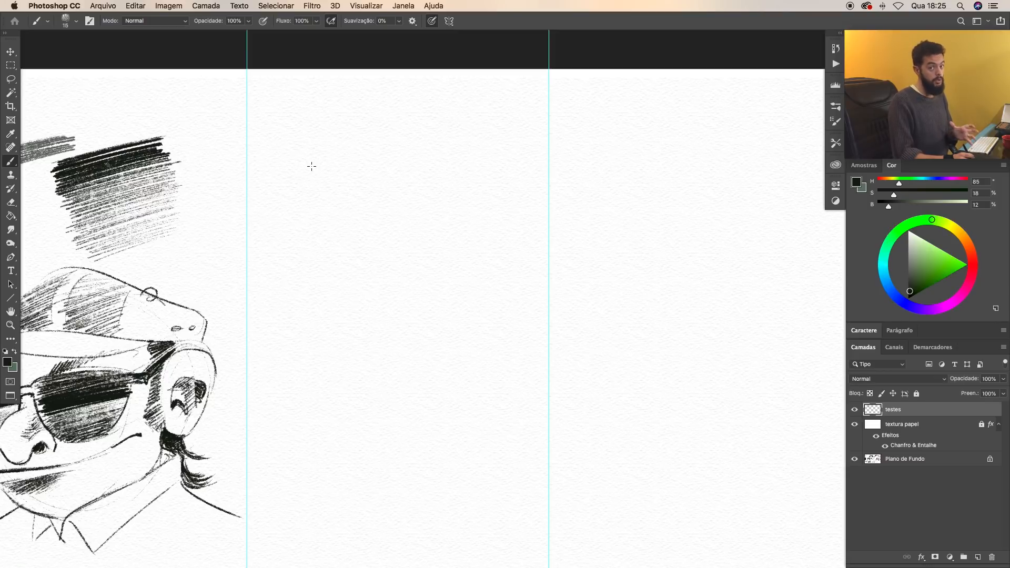
mouse_move(340, 146)
left_mouse_down()
mouse_move(374, 143)
mouse_move(296, 167)
mouse_move(384, 141)
mouse_move(319, 166)
mouse_move(392, 150)
mouse_move(316, 187)
mouse_move(405, 168)
mouse_move(297, 206)
mouse_move(394, 185)
mouse_move(295, 219)
mouse_move(410, 195)
mouse_move(294, 234)
mouse_move(392, 219)
mouse_move(315, 247)
left_mouse_up()
mouse_move(301, 260)
left_mouse_down()
mouse_move(395, 237)
mouse_move(295, 265)
mouse_move(397, 248)
mouse_move(301, 295)
mouse_move(389, 271)
mouse_move(333, 293)
mouse_move(372, 279)
mouse_move(362, 294)
left_mouse_up()
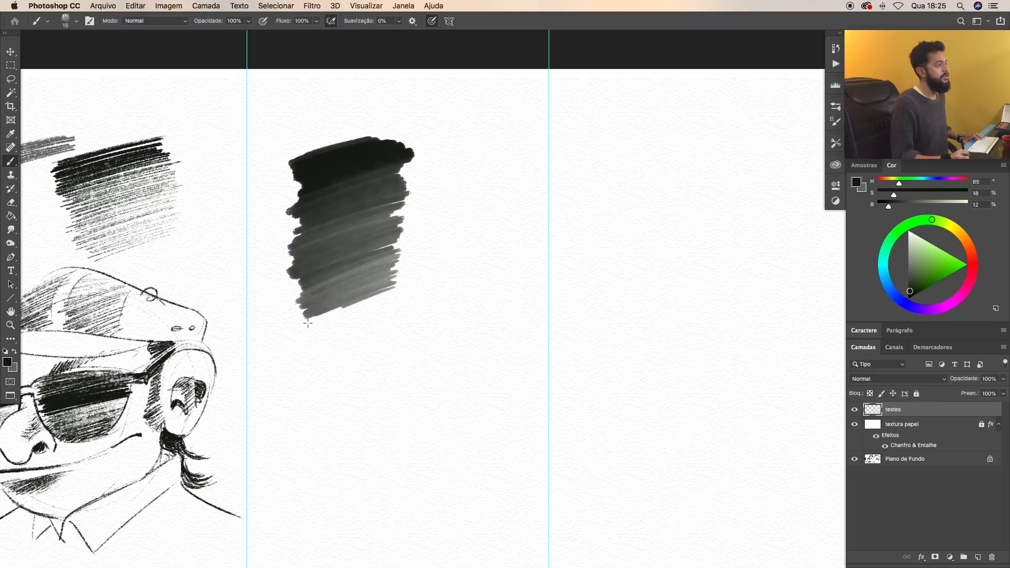
left_click_drag(321, 323, 321, 340)
Step: Draw long tapering strokes and a zigzag beside the shaded patch, and an oval with a centre line below it
left_click_drag(449, 210, 368, 445)
mouse_move(476, 230)
left_mouse_down()
mouse_move(390, 452)
mouse_move(434, 446)
left_mouse_up()
mouse_move(499, 242)
left_mouse_down()
mouse_move(483, 414)
mouse_move(520, 409)
left_mouse_up()
left_click_drag(504, 150, 519, 227)
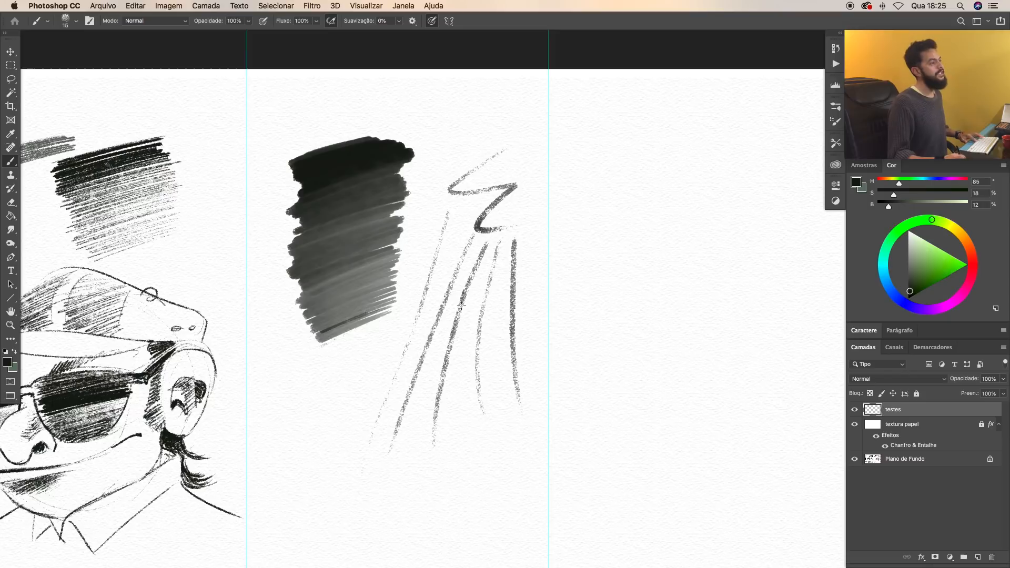
scroll(462, 307, "down", 5)
left_click_drag(317, 356, 315, 360)
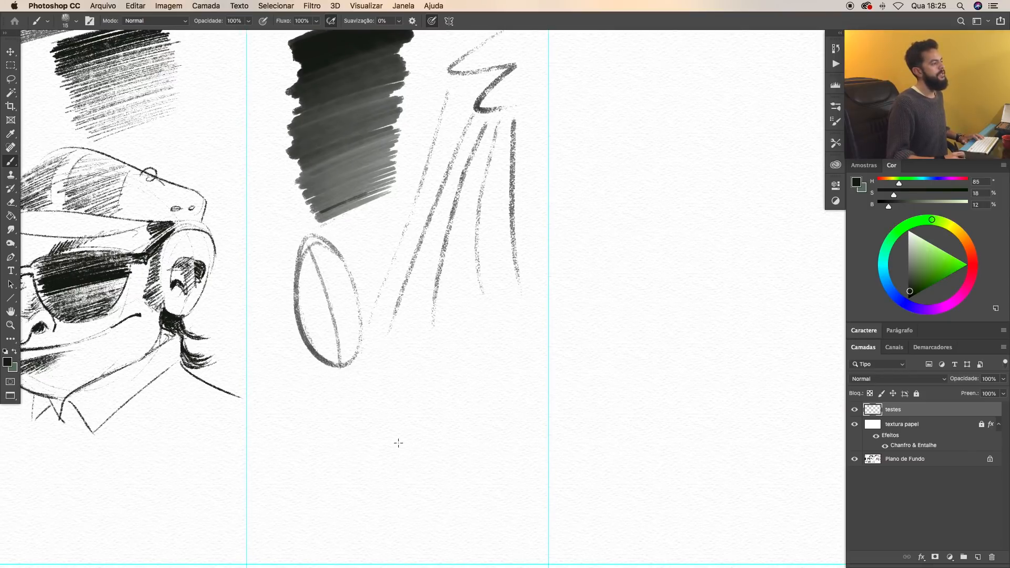
Step: Sketch a round cartoon face with eyes, moustache, scalloped beard and a dark brimmed hat below the long strokes
mouse_move(434, 325)
left_mouse_down()
mouse_move(404, 430)
mouse_move(417, 344)
left_mouse_up()
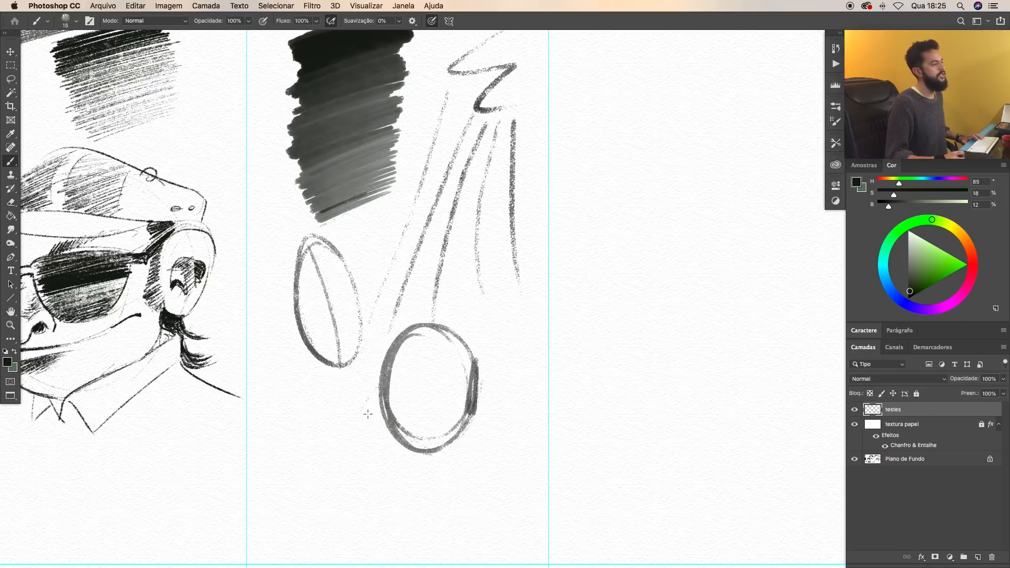
left_click_drag(384, 397, 491, 419)
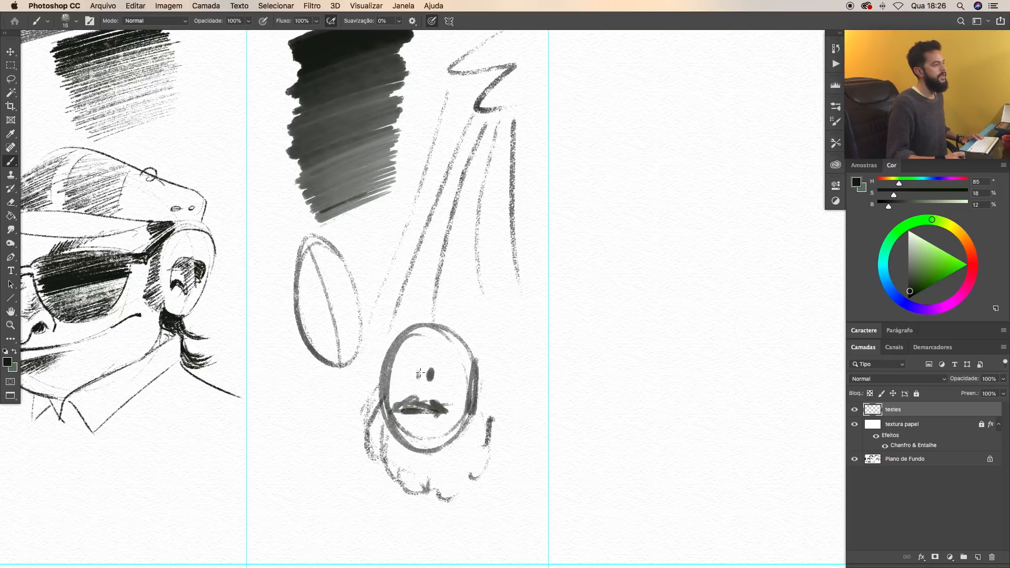
left_click_drag(363, 329, 496, 345)
left_click_drag(472, 335, 470, 312)
mouse_move(414, 332)
left_mouse_down()
mouse_move(440, 309)
mouse_move(455, 310)
mouse_move(471, 337)
left_mouse_up()
Step: Shade a patch at the top of the sixth column with the Lápis 6B 2 brush at 15 px
scroll(477, 375, "right", 10)
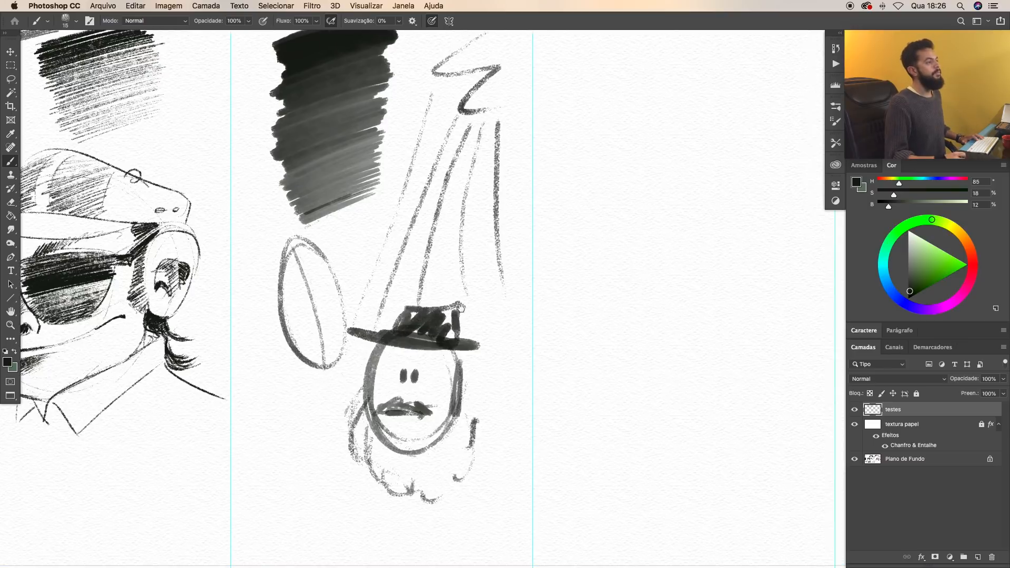
right_click(429, 275)
left_click(611, 380)
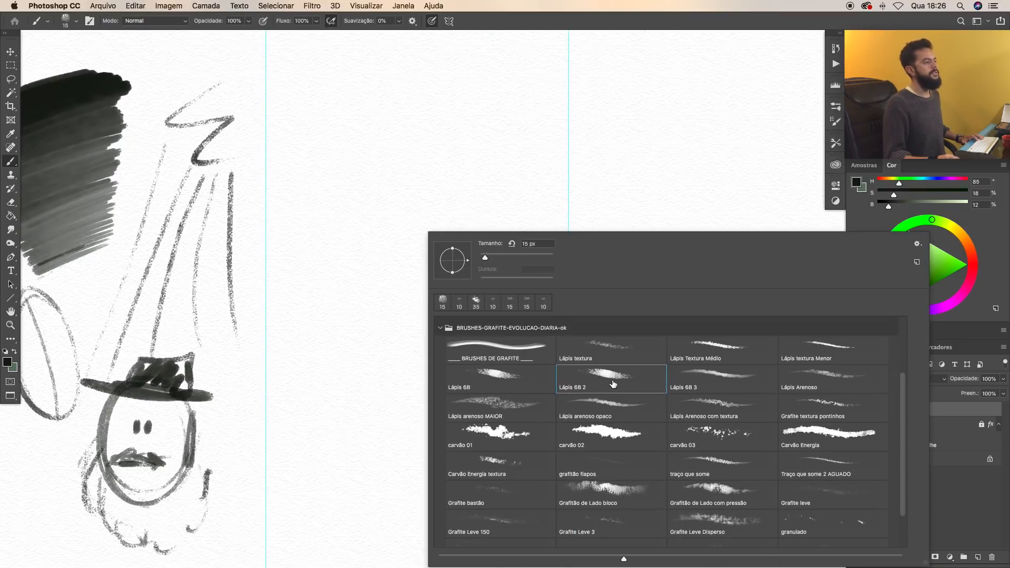
left_click(313, 79)
mouse_move(323, 73)
left_mouse_down()
mouse_move(295, 90)
mouse_move(392, 71)
mouse_move(296, 104)
left_mouse_up()
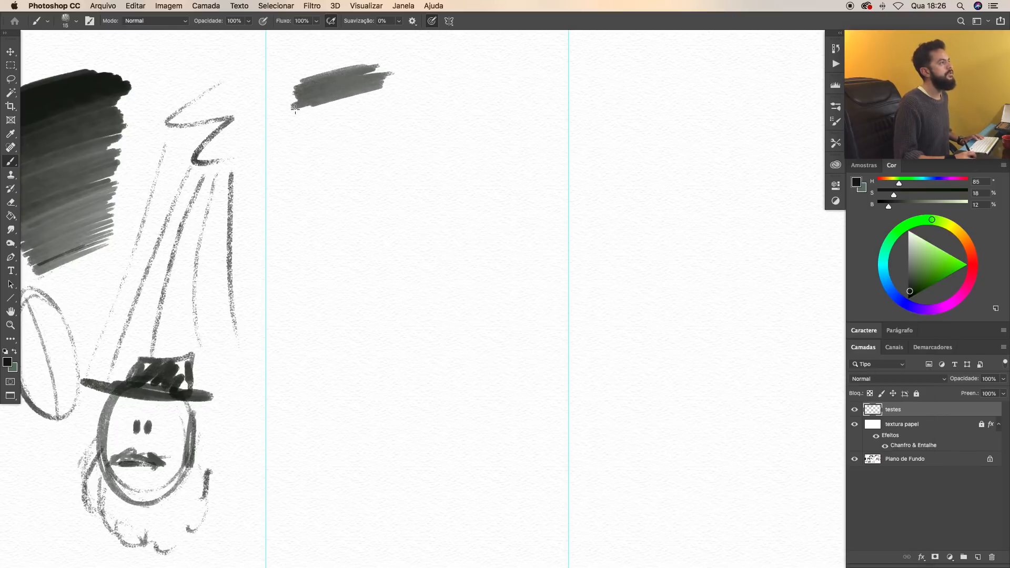
Step: Draw long curved strokes of varying pressure beside the sixth-column patch and a U-shaped curve below it
mouse_move(377, 100)
left_mouse_down()
mouse_move(295, 123)
mouse_move(391, 113)
mouse_move(292, 138)
mouse_move(332, 140)
mouse_move(295, 161)
mouse_move(389, 148)
mouse_move(292, 179)
mouse_move(312, 184)
mouse_move(316, 202)
mouse_move(399, 171)
mouse_move(316, 214)
mouse_move(403, 203)
mouse_move(311, 239)
mouse_move(406, 214)
mouse_move(415, 223)
mouse_move(303, 269)
mouse_move(399, 246)
mouse_move(314, 288)
mouse_move(410, 266)
mouse_move(341, 328)
mouse_move(433, 394)
mouse_move(422, 316)
left_mouse_up()
left_click_drag(475, 122, 507, 305)
mouse_move(505, 142)
left_mouse_down()
mouse_move(538, 320)
mouse_move(552, 318)
left_mouse_up()
left_click_drag(437, 152, 509, 361)
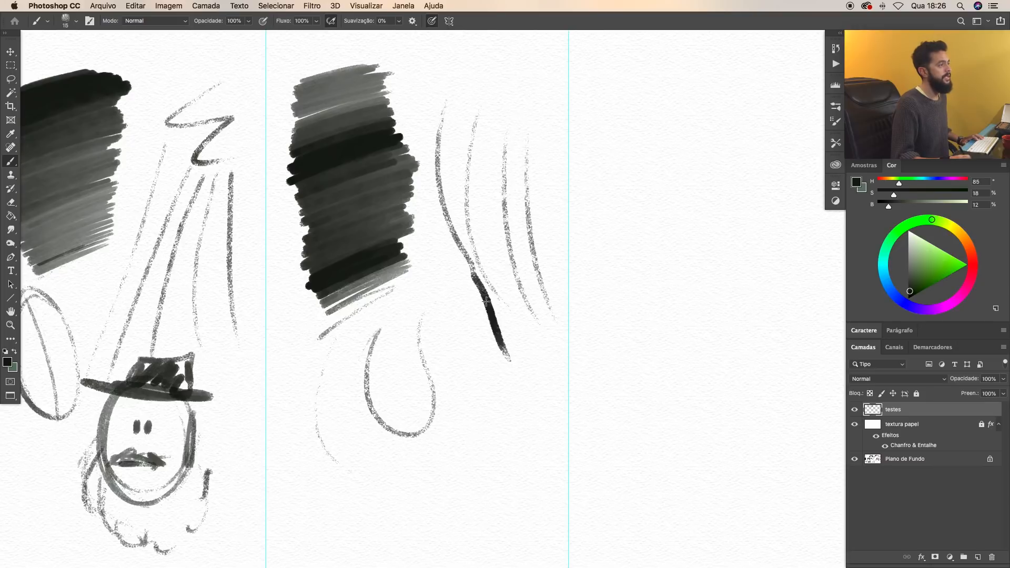
mouse_move(419, 160)
left_mouse_down()
mouse_move(487, 372)
mouse_move(521, 424)
left_mouse_up()
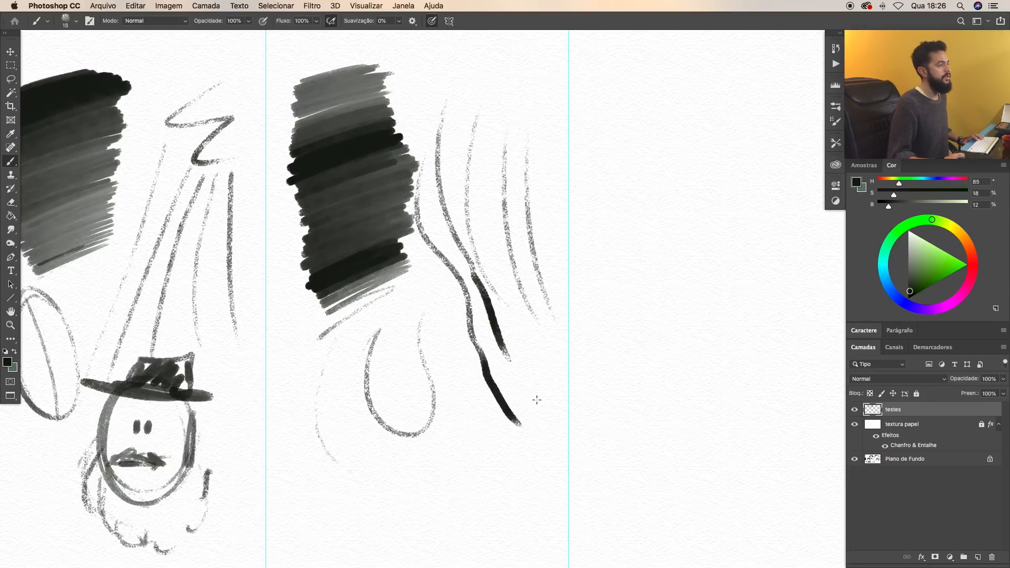
Step: Shade a patch fading from dark to light at the top of the seventh column with the Lápis 6B 3 brush
scroll(537, 400, "right", 5)
right_click(417, 219)
left_click(709, 359)
key("Return")
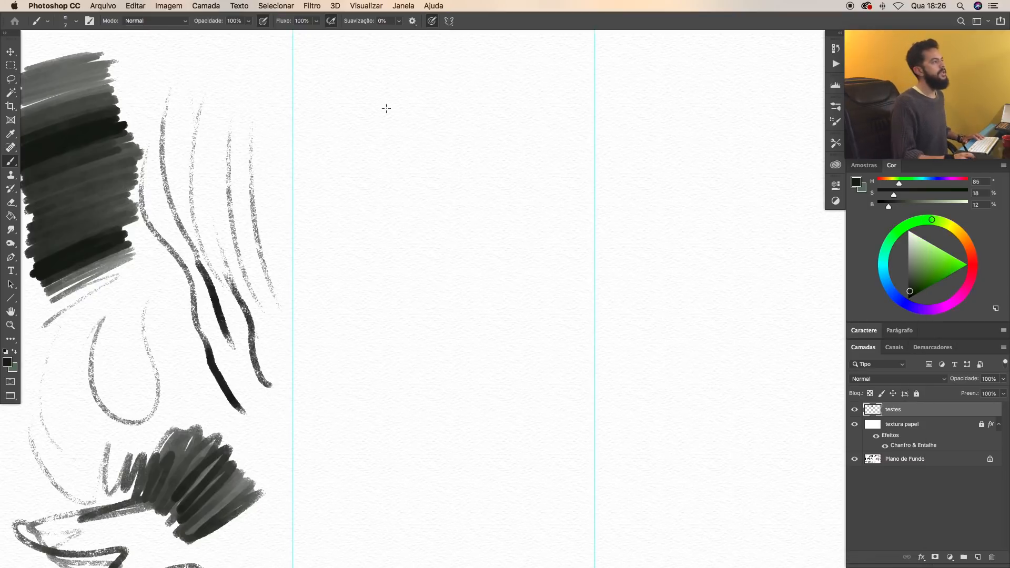
mouse_move(372, 60)
left_mouse_down()
mouse_move(433, 56)
mouse_move(321, 84)
mouse_move(445, 67)
mouse_move(324, 87)
mouse_move(453, 75)
mouse_move(458, 86)
mouse_move(342, 100)
mouse_move(463, 95)
mouse_move(337, 113)
mouse_move(483, 104)
mouse_move(359, 125)
mouse_move(476, 115)
mouse_move(347, 133)
mouse_move(480, 124)
mouse_move(353, 145)
mouse_move(481, 138)
mouse_move(358, 156)
mouse_move(487, 148)
mouse_move(339, 180)
mouse_move(471, 167)
mouse_move(363, 181)
mouse_move(460, 155)
mouse_move(347, 195)
mouse_move(450, 173)
mouse_move(366, 213)
mouse_move(433, 204)
mouse_move(400, 236)
left_mouse_up()
key("super+z")
Step: Draw a zigzag and a long winding line below the seventh-column patch, and set the brush size to 9 px
mouse_move(374, 367)
left_mouse_down()
mouse_move(493, 146)
mouse_move(468, 191)
mouse_move(485, 187)
mouse_move(448, 208)
left_mouse_up()
mouse_move(555, 186)
left_mouse_down()
mouse_move(489, 320)
mouse_move(565, 311)
left_mouse_up()
key("super+z")
key("bracketright")
key("bracketright")
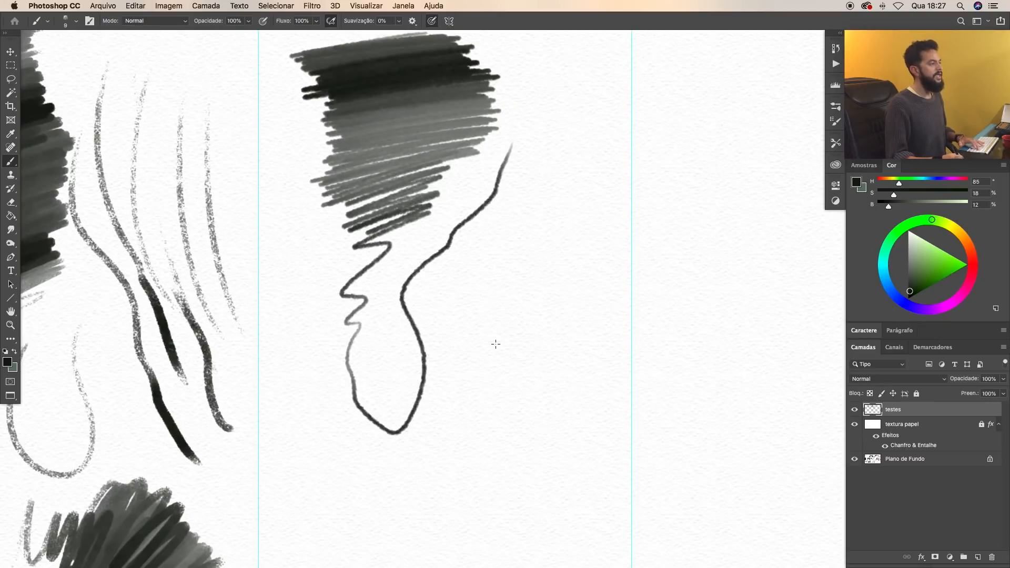
Step: Shade a tilted dark patch beside the seventh-column loop and a wide dark band below it, with the brush enlarged to 45 px
mouse_move(523, 194)
left_mouse_down()
mouse_move(466, 394)
mouse_move(465, 449)
mouse_move(552, 181)
mouse_move(474, 252)
mouse_move(438, 305)
mouse_move(507, 279)
mouse_move(550, 292)
mouse_move(474, 298)
mouse_move(463, 353)
mouse_move(543, 327)
mouse_move(542, 351)
mouse_move(502, 401)
mouse_move(530, 396)
mouse_move(521, 431)
mouse_move(545, 425)
mouse_move(497, 436)
left_mouse_up()
key("super+z")
key("bracketright")
key("bracketright")
key("bracketright")
mouse_move(335, 390)
left_mouse_down()
mouse_move(328, 475)
mouse_move(387, 449)
mouse_move(462, 501)
mouse_move(449, 437)
mouse_move(471, 455)
left_mouse_up()
left_click_drag(443, 368, 402, 247)
key("super+z")
mouse_move(259, 345)
left_mouse_down()
mouse_move(318, 409)
mouse_move(351, 379)
mouse_move(525, 377)
left_mouse_up()
Step: Paint a wide band below the dark one in a dark red of hue 5°, saturation 64% and brightness 49%
left_click(975, 261)
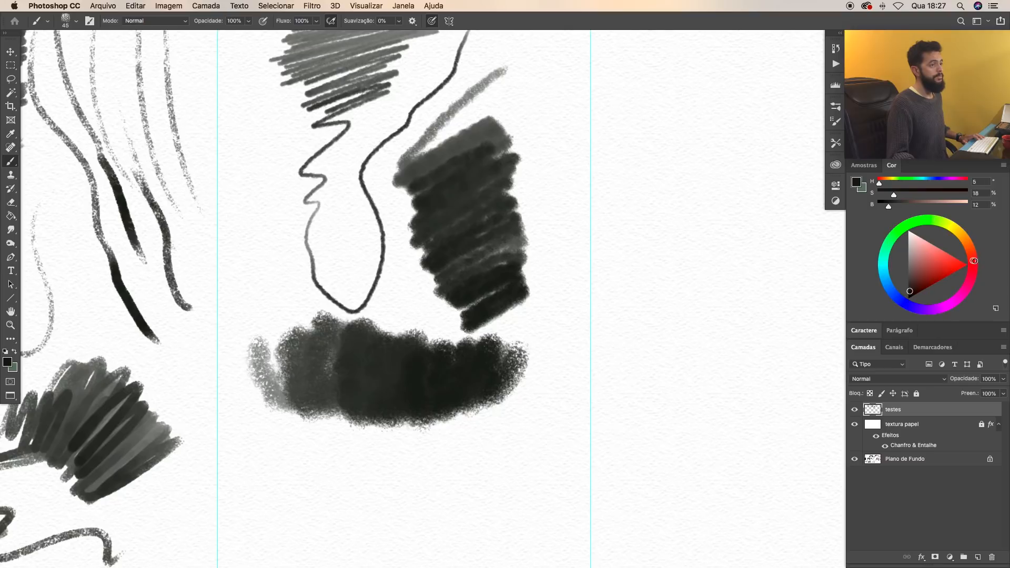
left_click(927, 276)
mouse_move(276, 465)
left_mouse_down()
mouse_move(271, 479)
mouse_move(331, 481)
mouse_move(360, 512)
mouse_move(518, 481)
left_mouse_up()
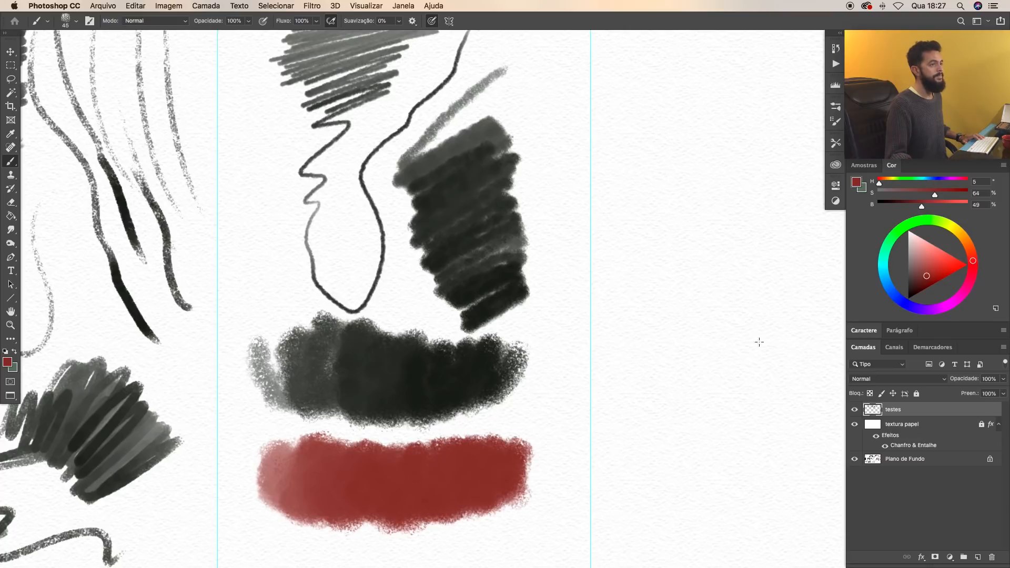
Step: Layer brown and lighter orange tones over much of the red band, using hues 24° and 38°
left_click(965, 249)
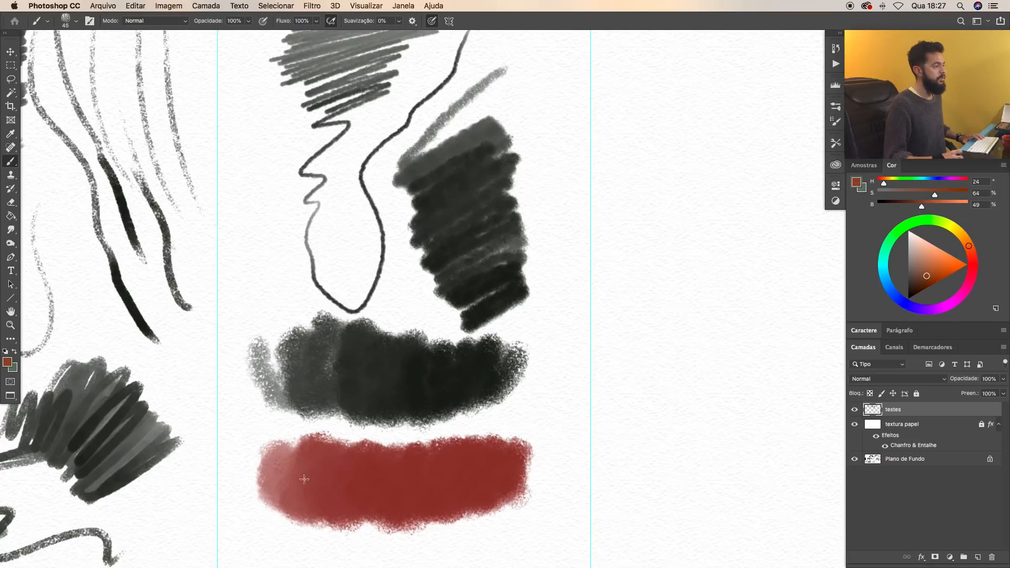
mouse_move(296, 503)
left_mouse_down()
mouse_move(343, 512)
mouse_move(370, 464)
mouse_move(444, 494)
left_mouse_up()
left_click(964, 237)
left_click(930, 265)
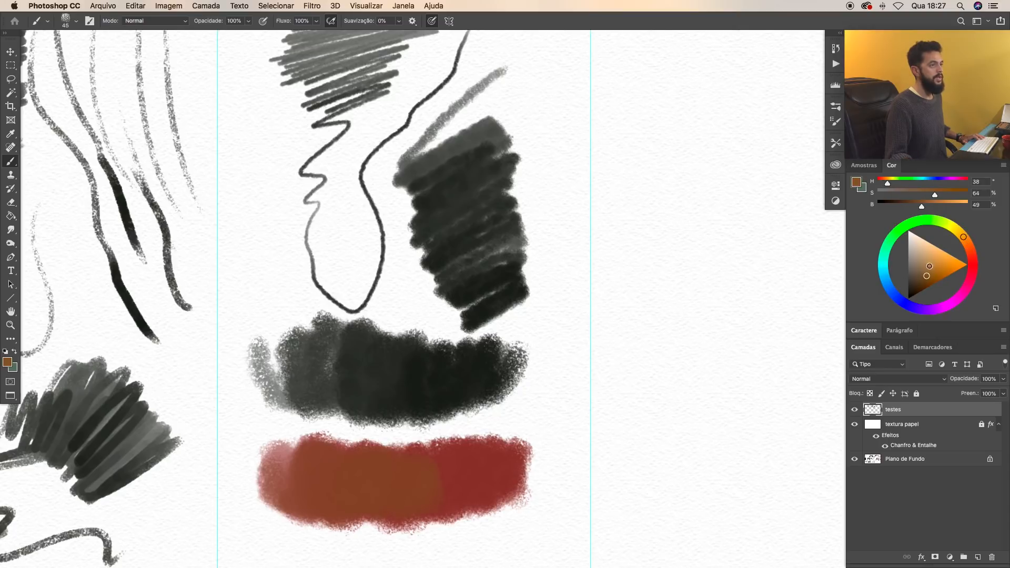
mouse_move(285, 500)
left_mouse_down()
mouse_move(391, 475)
mouse_move(333, 504)
mouse_move(373, 477)
mouse_move(466, 472)
left_mouse_up()
mouse_move(401, 490)
left_mouse_down()
mouse_move(422, 468)
mouse_move(441, 463)
mouse_move(458, 488)
mouse_move(414, 480)
mouse_move(475, 492)
mouse_move(455, 479)
mouse_move(429, 488)
mouse_move(458, 466)
mouse_move(474, 415)
mouse_move(457, 437)
left_mouse_up()
left_click_drag(469, 394, 424, 423)
mouse_move(367, 449)
left_mouse_down()
mouse_move(379, 417)
mouse_move(369, 415)
mouse_move(372, 456)
mouse_move(337, 417)
mouse_move(358, 404)
left_mouse_up()
Step: Sample tones from the coloured band and blend the transitions from light yellow-orange to darker orange
left_click(337, 417, "alt")
left_click(308, 414, "alt")
left_click(264, 393, "alt")
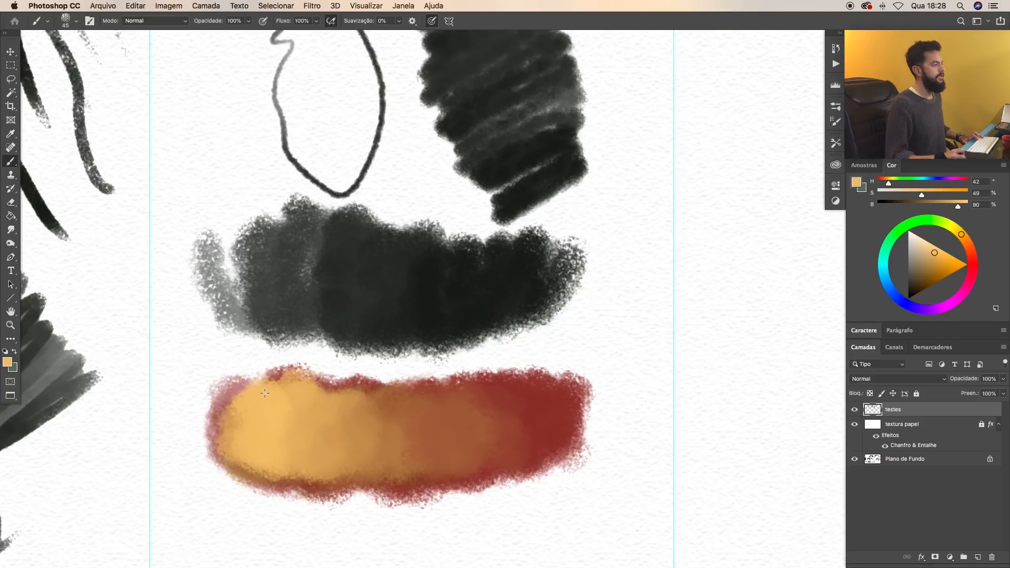
mouse_move(247, 467)
left_mouse_down()
mouse_move(242, 459)
mouse_move(280, 476)
mouse_move(243, 471)
left_mouse_up()
mouse_move(267, 397)
left_mouse_down()
mouse_move(287, 440)
mouse_move(342, 448)
left_mouse_up()
left_click(323, 426, "alt")
left_click(349, 408, "alt")
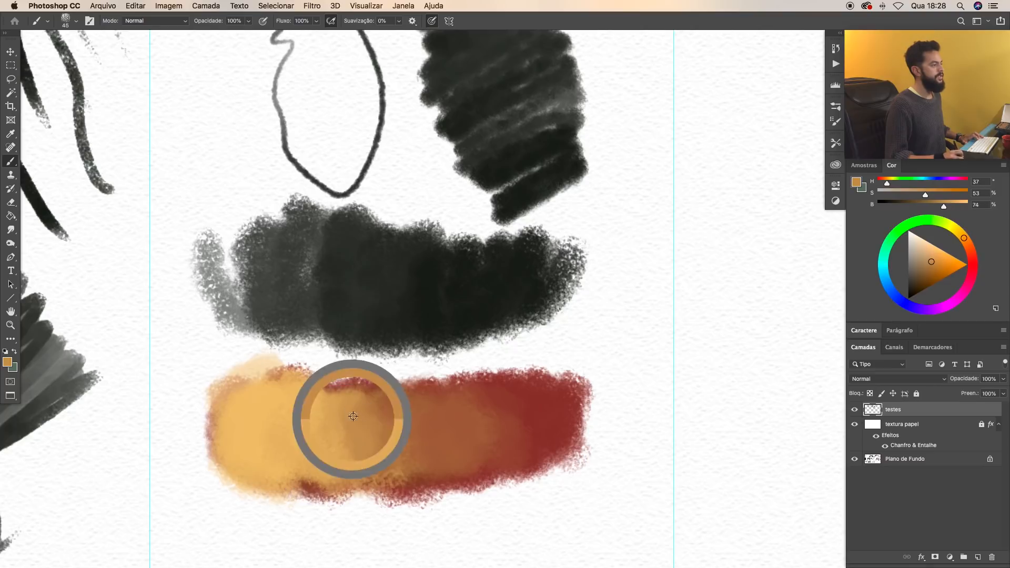
left_click_drag(513, 394, 468, 393)
Step: Shade a dark hatched patch at the top of the eighth column with a 7 px pencil brush in near-black at 13% brightness
right_click(518, 389)
left_click(894, 380)
left_click(642, 169)
left_click_drag(690, 158, 600, 211)
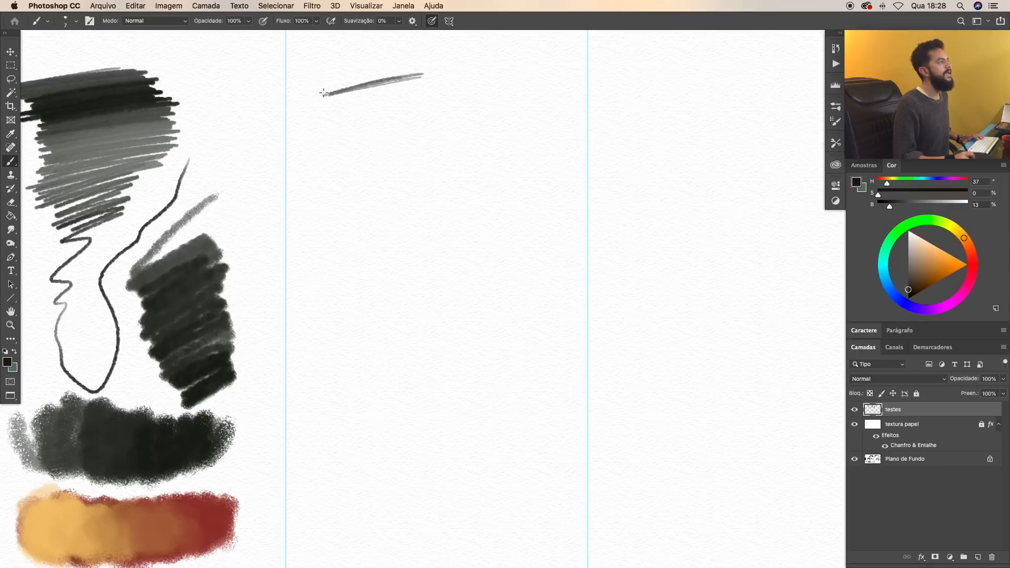
mouse_move(447, 71)
left_mouse_down()
mouse_move(335, 94)
mouse_move(411, 79)
mouse_move(401, 83)
mouse_move(437, 87)
mouse_move(337, 105)
mouse_move(453, 95)
mouse_move(413, 103)
mouse_move(452, 113)
mouse_move(332, 129)
mouse_move(447, 131)
mouse_move(433, 122)
mouse_move(342, 143)
mouse_move(458, 134)
mouse_move(337, 154)
mouse_move(348, 160)
mouse_move(339, 167)
mouse_move(428, 153)
left_mouse_up()
Step: Extend the eighth-column patch into light, loose hatching and add a small patch below it that darkens downward
mouse_move(343, 181)
left_mouse_down()
mouse_move(441, 168)
mouse_move(345, 201)
mouse_move(421, 191)
mouse_move(323, 237)
mouse_move(323, 253)
mouse_move(381, 245)
left_mouse_up()
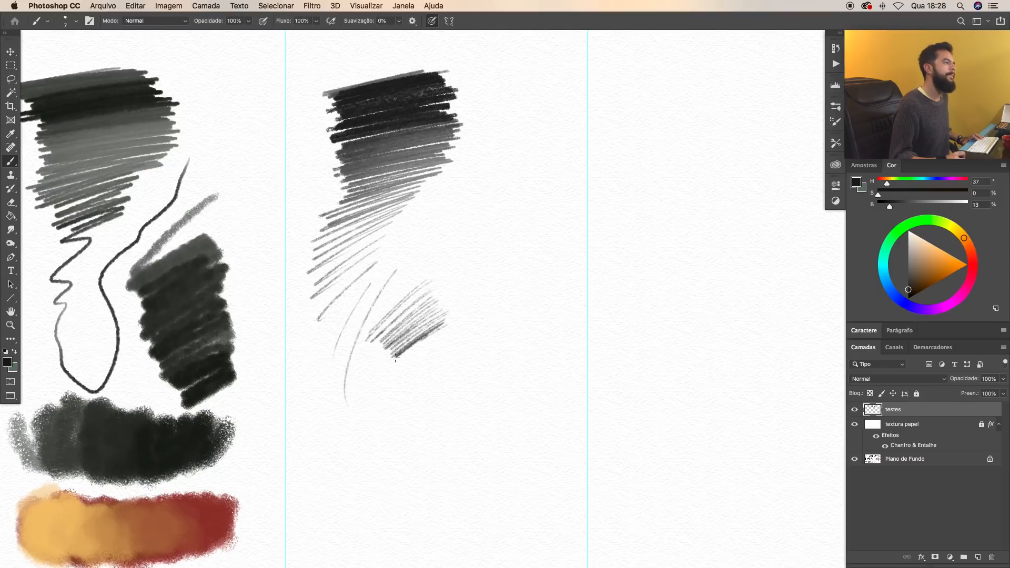
mouse_move(413, 362)
left_mouse_down()
mouse_move(421, 384)
mouse_move(411, 394)
left_mouse_up()
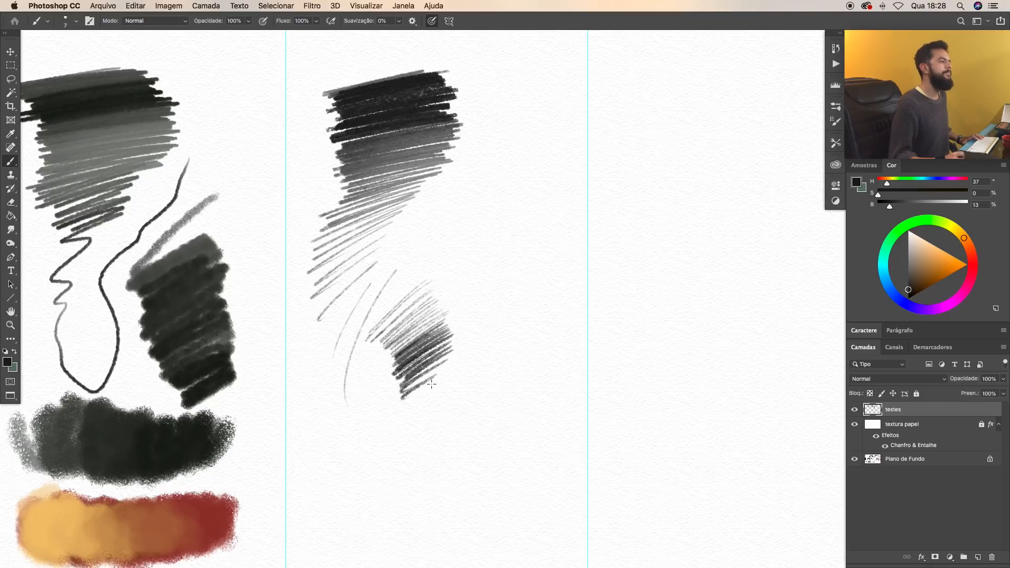
left_click_drag(485, 274, 390, 300)
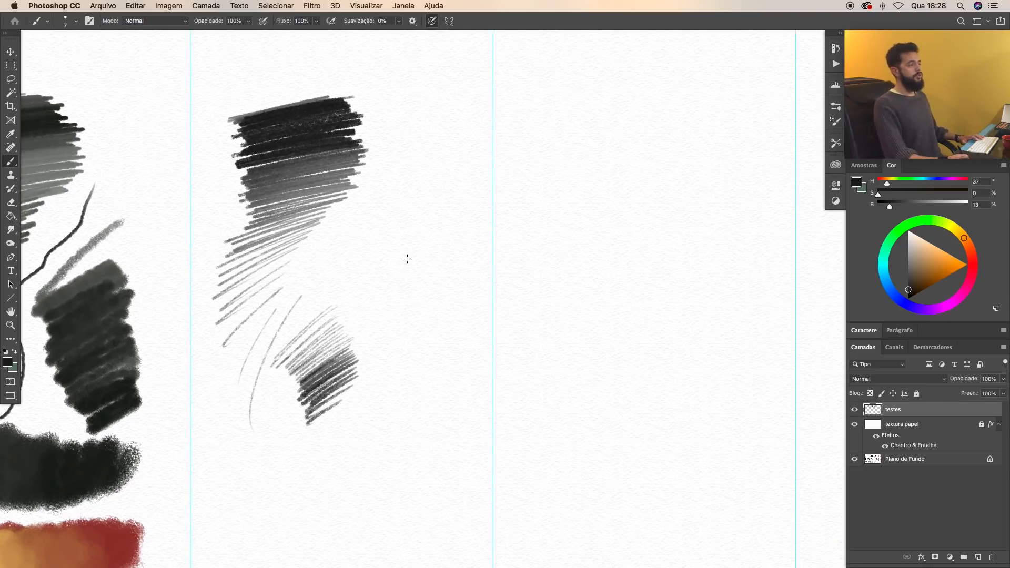
left_click_drag(392, 194, 384, 375)
key("super+z")
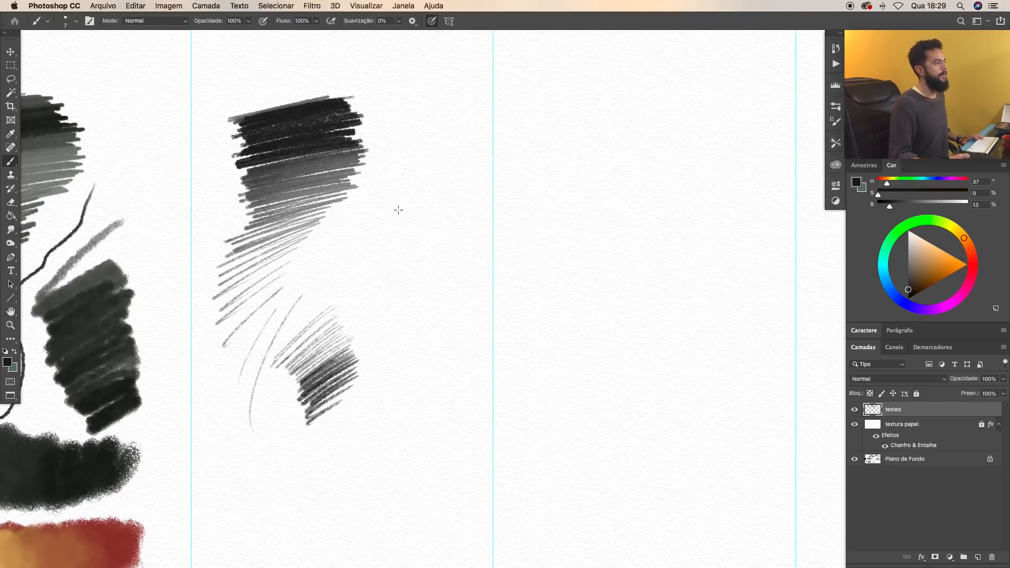
Step: Sketch a dog's head in profile below the eighth-column hatching, with two eyes, a shaded nose and neck lines
left_click_drag(409, 324, 400, 230)
left_click_drag(284, 397, 344, 392)
mouse_move(281, 441)
left_mouse_down()
mouse_move(359, 402)
mouse_move(427, 424)
left_mouse_up()
left_click_drag(335, 374, 410, 402)
left_click_drag(425, 430, 373, 488)
left_click_drag(249, 408, 274, 454)
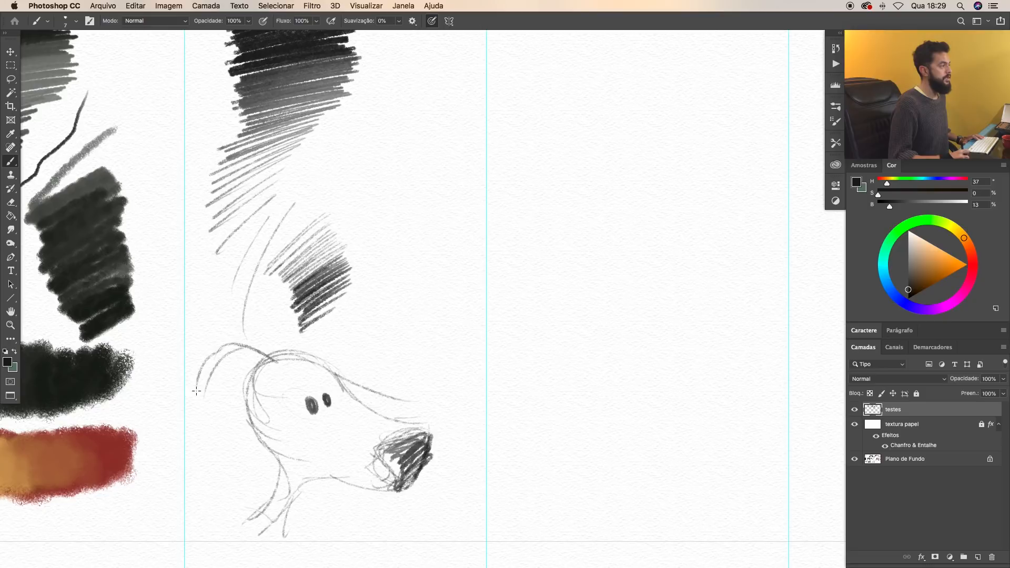
Step: Draw the dog's two folded ears, hatch the near ear and darken the inside of the far one
left_click_drag(244, 418, 236, 449)
left_click_drag(199, 360, 232, 447)
mouse_move(204, 353)
left_mouse_down()
mouse_move(273, 366)
mouse_move(300, 315)
left_mouse_up()
left_click_drag(293, 325, 356, 375)
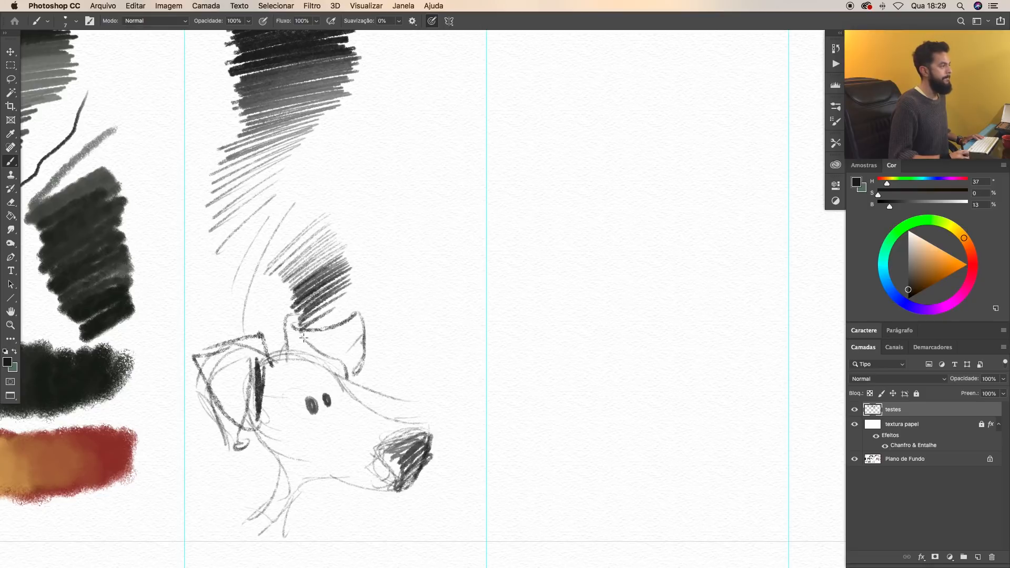
left_click_drag(294, 346, 328, 357)
left_click_drag(204, 360, 258, 421)
Step: Strengthen the dog's jaw, neck and snout lines and fill its nose solid black
left_click_drag(301, 482, 398, 491)
left_click_drag(252, 519, 287, 476)
left_click_drag(282, 536, 308, 494)
left_click_drag(347, 369, 429, 436)
left_click_drag(368, 453, 426, 442)
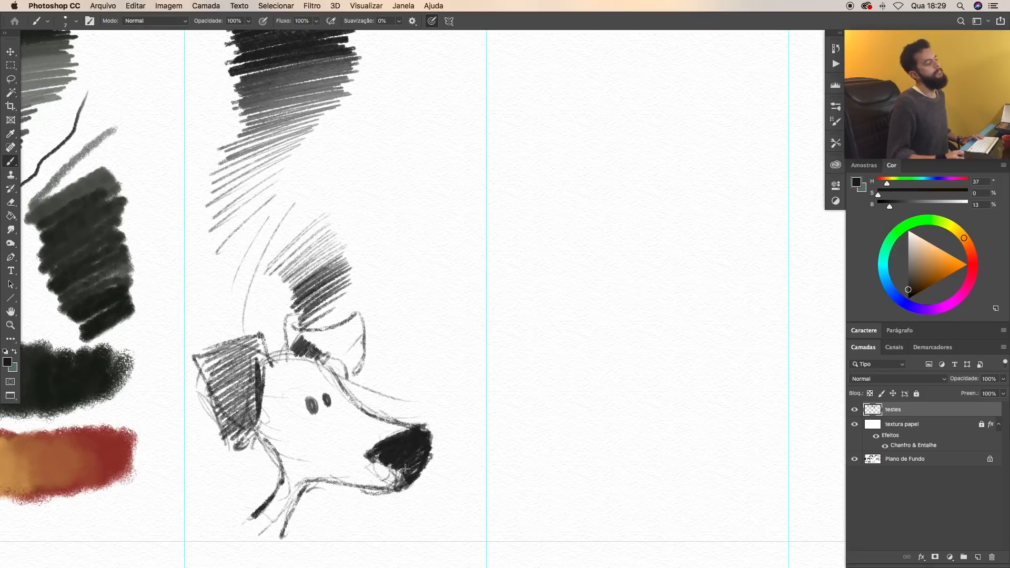
Step: Hatch the dog's far ear, add two eyebrows and lay light hatching along the cheek and jaw
left_click_drag(311, 342, 366, 329)
left_click_drag(293, 387, 313, 375)
left_click_drag(319, 381, 332, 383)
left_click_drag(493, 361, 393, 359)
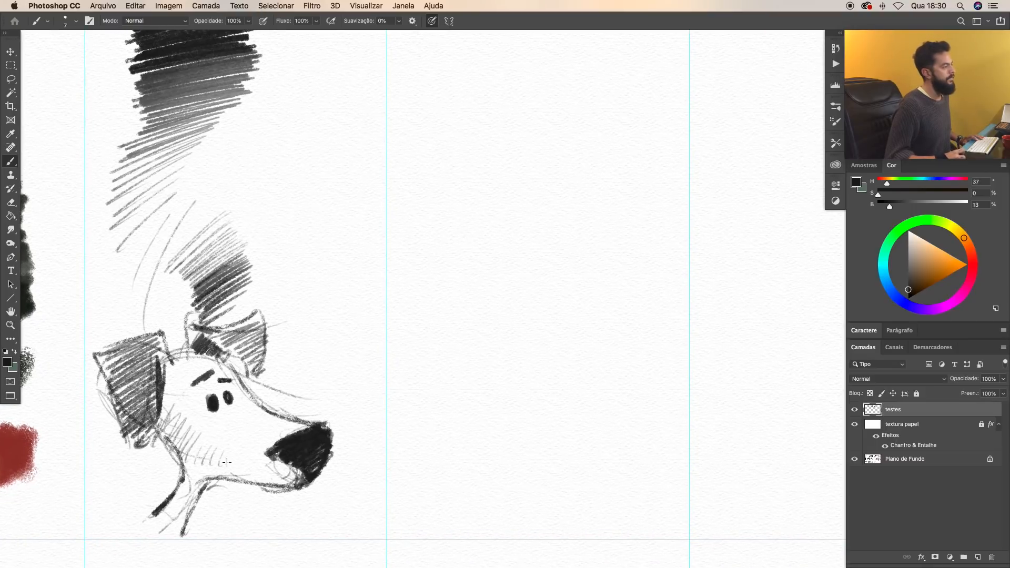
Step: Shade a fading patch at the top of the ninth column with the Lápis arenoso MAIOR brush at 18 px and draw a U-shaped curve below it
mouse_move(407, 383)
left_mouse_down()
mouse_move(350, 347)
mouse_move(350, 364)
left_mouse_up()
right_click(387, 365)
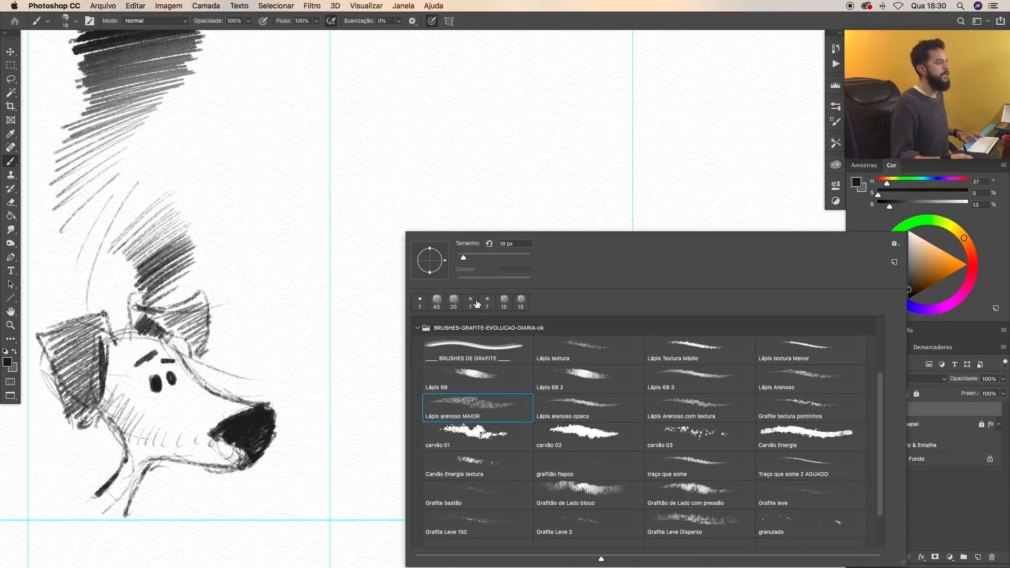
left_click(429, 145)
left_click_drag(411, 178, 351, 304)
key("super+z")
mouse_move(299, 115)
left_mouse_down()
mouse_move(411, 105)
mouse_move(334, 139)
mouse_move(329, 148)
mouse_move(346, 146)
mouse_move(332, 158)
mouse_move(405, 150)
mouse_move(310, 215)
mouse_move(391, 203)
mouse_move(310, 274)
mouse_move(322, 294)
mouse_move(388, 279)
mouse_move(339, 351)
mouse_move(334, 393)
left_mouse_up()
left_click_drag(343, 355, 417, 335)
left_click_drag(428, 347, 407, 405)
left_click_drag(419, 333, 588, 183)
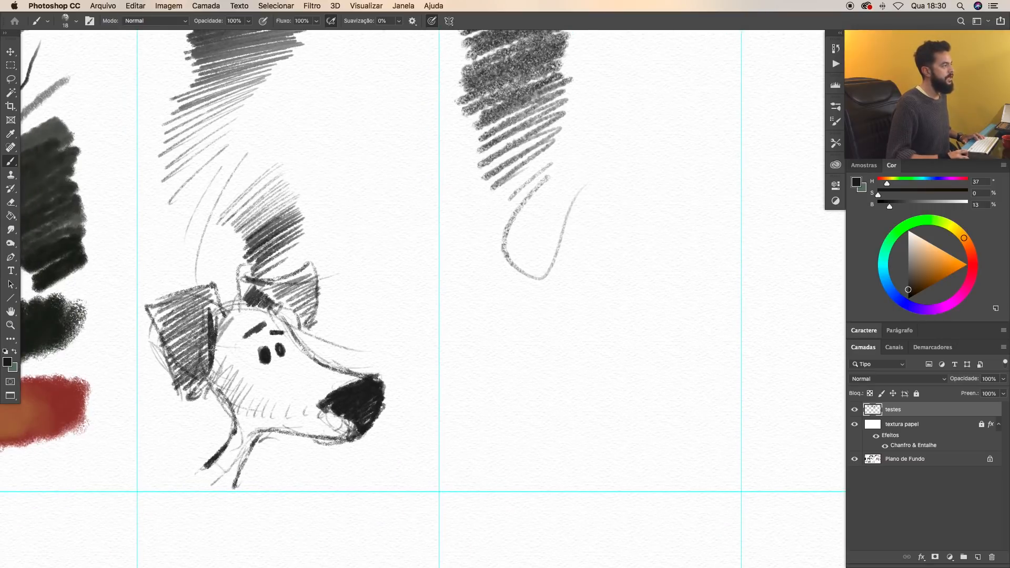
Step: Shade the dog's cheek, underside of the jaw and neck with broad grainy strokes
left_click_drag(235, 361, 232, 392)
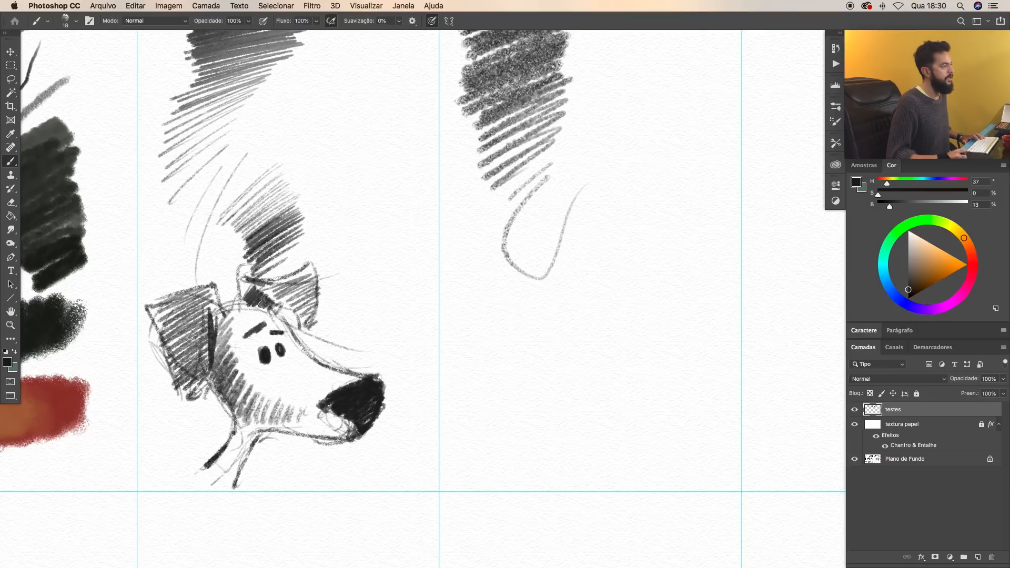
left_click_drag(248, 432, 237, 491)
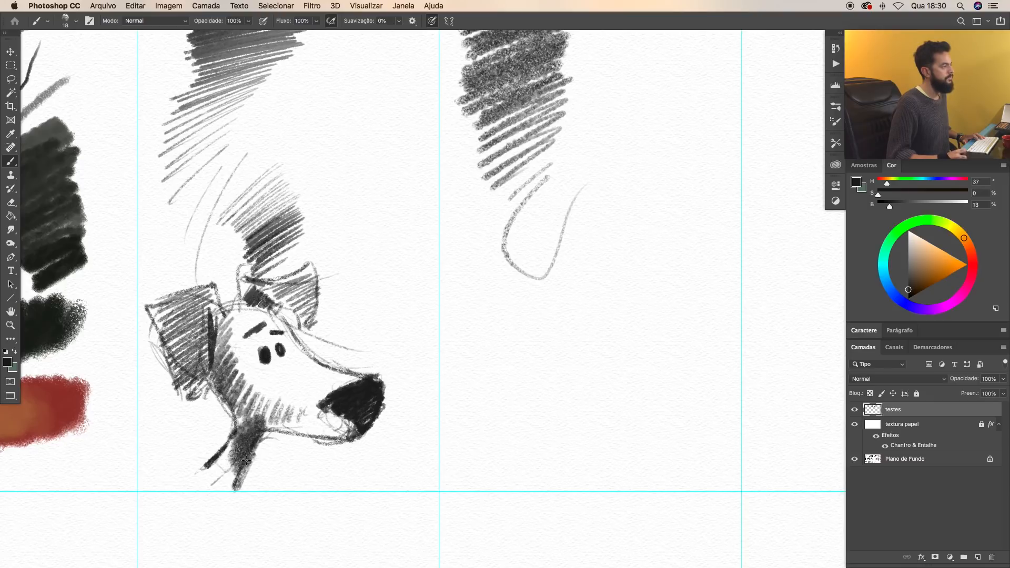
mouse_move(297, 431)
left_mouse_down()
mouse_move(326, 437)
mouse_move(295, 416)
mouse_move(221, 487)
mouse_move(238, 437)
left_mouse_up()
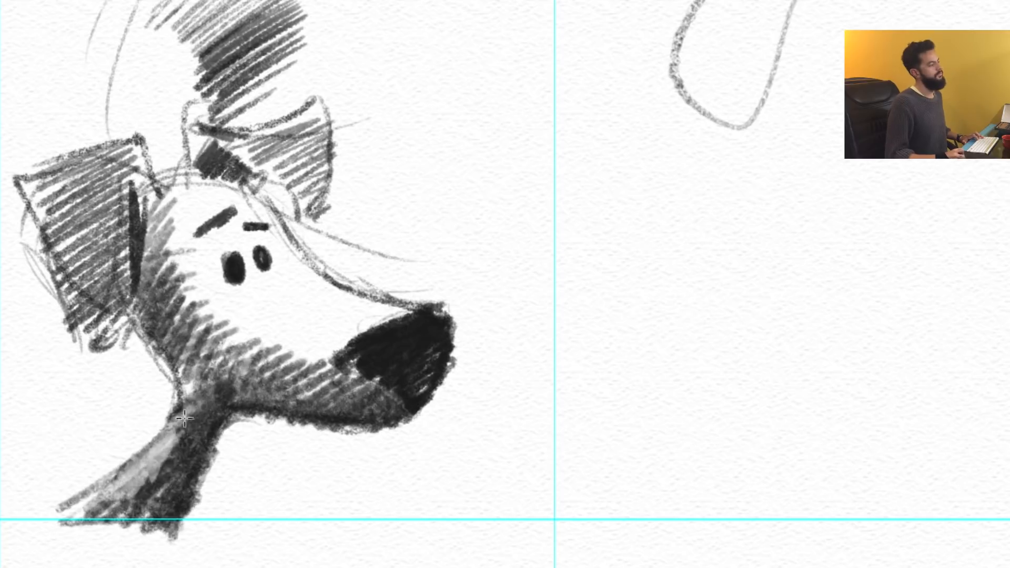
left_click_drag(184, 419, 95, 505)
Step: Sketch a curved, bowl-like form with a rim band and radiating rib lines below the ninth-column U-shaped curve
left_click_drag(600, 361, 305, 419)
left_click_drag(335, 245, 667, 381)
mouse_move(338, 244)
left_mouse_down()
mouse_move(646, 375)
mouse_move(650, 288)
left_mouse_up()
left_click_drag(349, 230, 611, 190)
left_click_drag(427, 321, 384, 413)
left_click_drag(477, 336, 443, 466)
left_click_drag(539, 337, 536, 467)
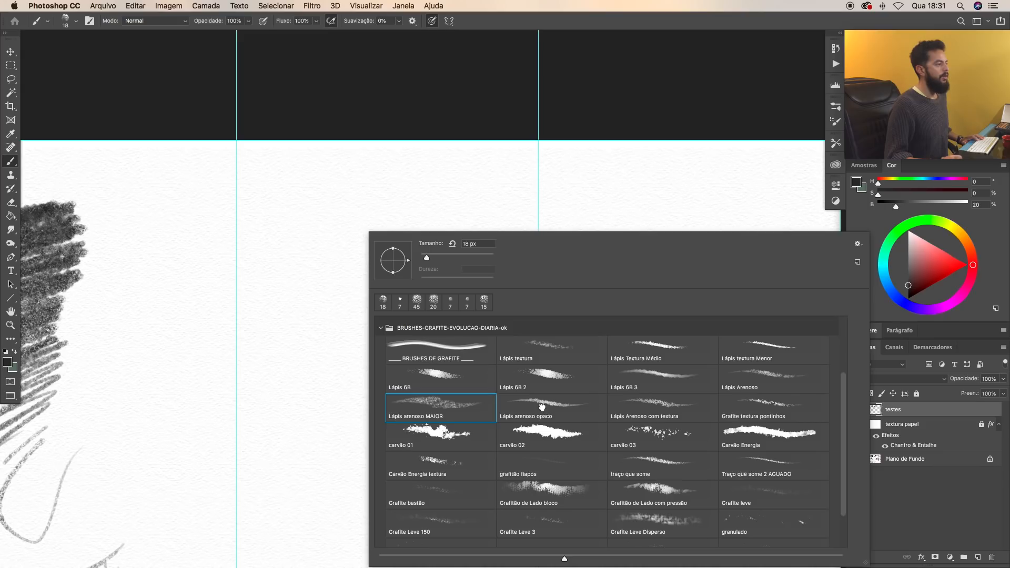
Step: Draw a small arrow above the ninth-column patch with the Lápis arenoso opaco brush at 7 px
left_click(541, 409)
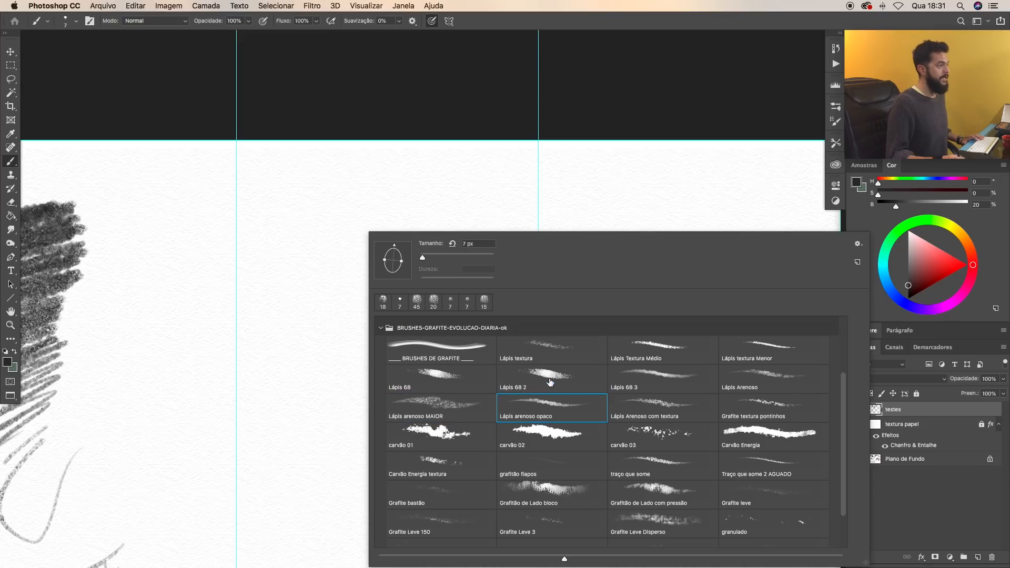
left_click_drag(109, 275, 221, 268)
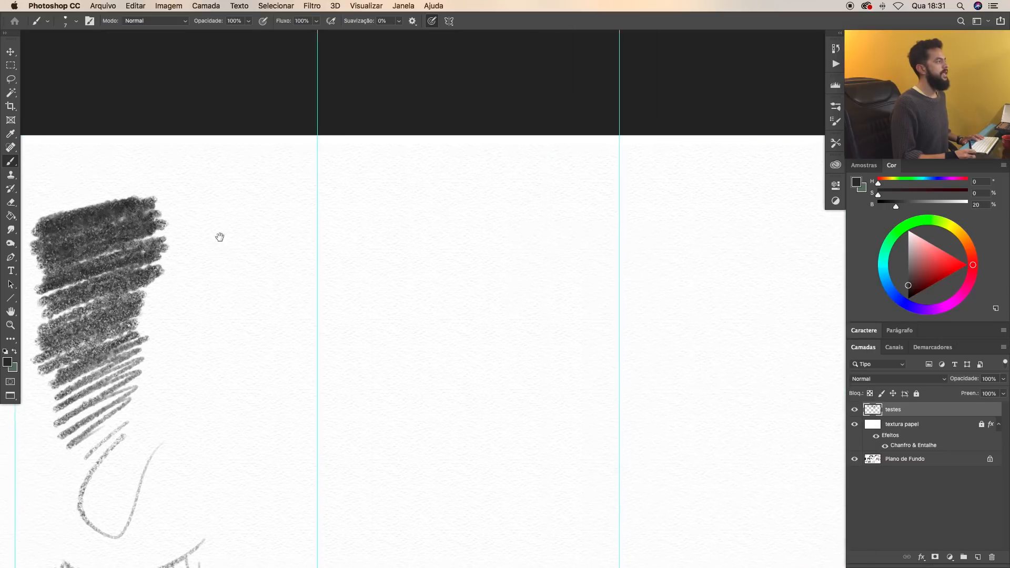
left_click_drag(193, 161, 154, 181)
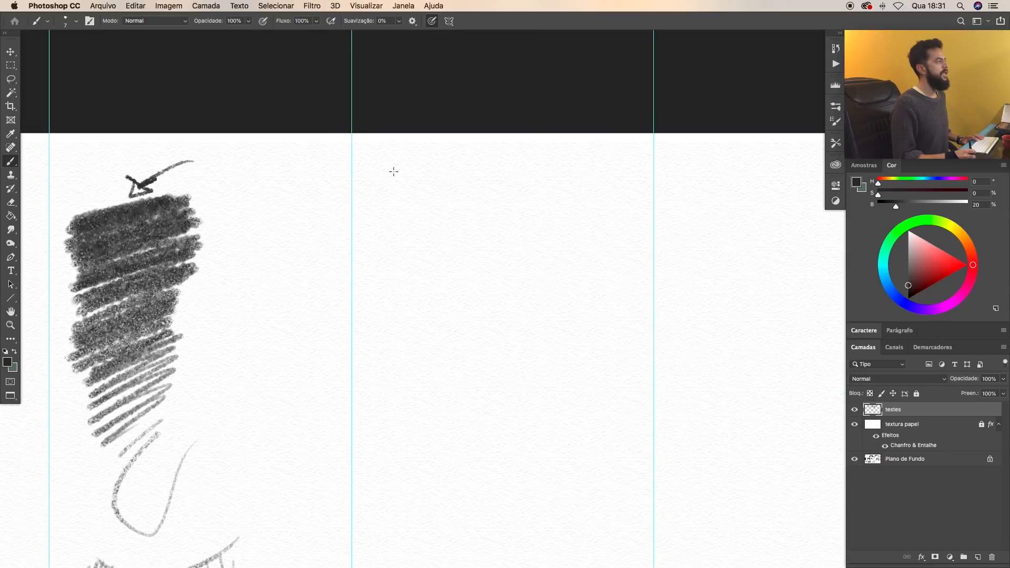
Step: Shade a patch fading from dark to light at the top of the tenth column
left_click_drag(409, 185, 440, 190)
key("super+z")
mouse_move(377, 188)
left_mouse_down()
mouse_move(475, 160)
mouse_move(375, 191)
mouse_move(375, 202)
mouse_move(447, 176)
mouse_move(384, 229)
mouse_move(470, 205)
mouse_move(387, 234)
mouse_move(492, 216)
mouse_move(394, 239)
mouse_move(416, 236)
left_mouse_up()
mouse_move(487, 218)
left_mouse_down()
mouse_move(390, 261)
mouse_move(426, 256)
mouse_move(387, 274)
mouse_move(466, 247)
mouse_move(399, 276)
mouse_move(474, 251)
mouse_move(405, 305)
left_mouse_up()
Step: Draw two long curved strokes meeting in a crescent shape beside the tenth-column patch
left_click_drag(577, 231, 505, 466)
key("super+z")
mouse_move(545, 270)
left_mouse_down()
mouse_move(636, 341)
mouse_move(514, 369)
mouse_move(581, 473)
left_mouse_up()
key("super+z")
left_click_drag(553, 257, 576, 466)
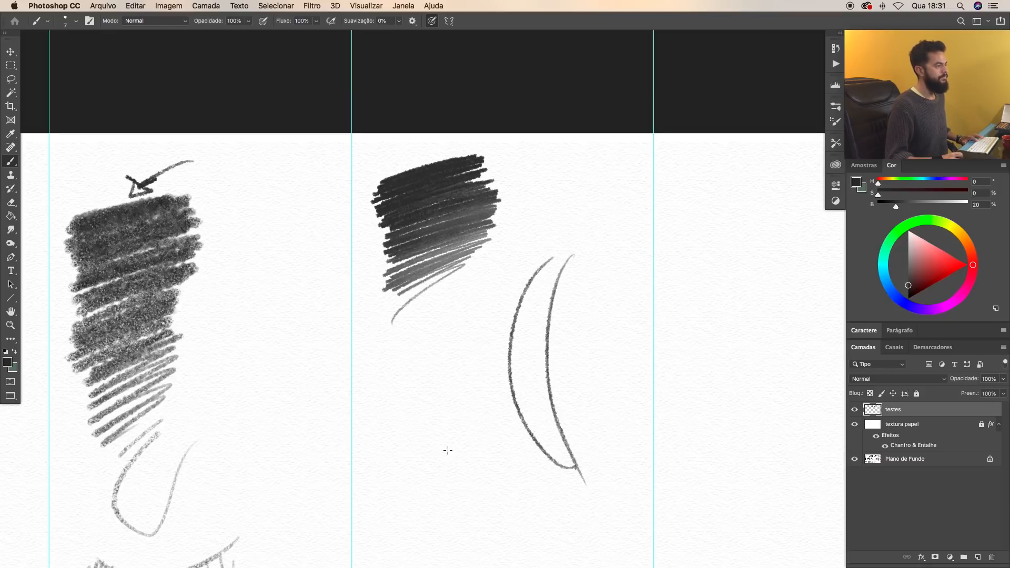
Step: Sketch a small face wearing a pointed cap below the tenth-column crescent
scroll(450, 450, "down", 5)
left_click_drag(414, 441, 536, 427)
left_click_drag(411, 436, 545, 422)
key("super+z")
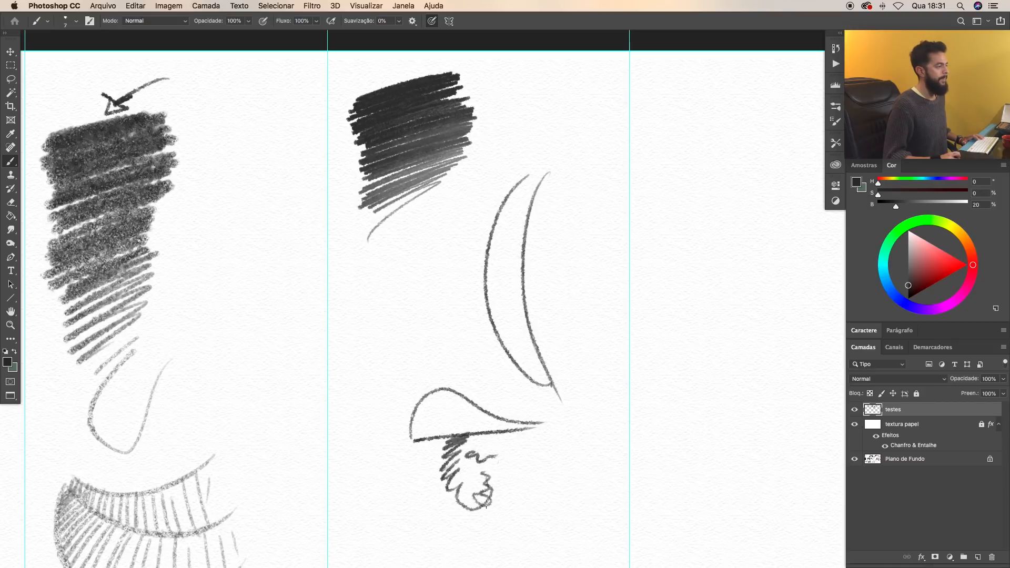
Step: Draw a long sweeping curve with a curled end below the capped face and hatch along its outer edge
left_click_drag(521, 407, 467, 280)
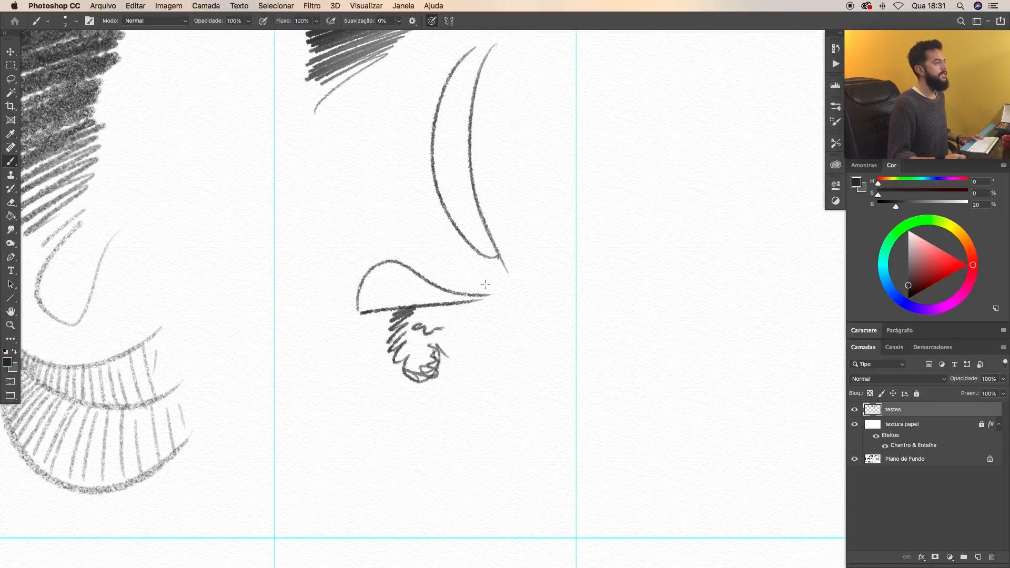
left_click_drag(500, 341, 474, 300)
left_click_drag(563, 310, 313, 413)
key("super+z")
mouse_move(565, 314)
left_mouse_down()
mouse_move(307, 357)
mouse_move(381, 357)
mouse_move(275, 413)
left_mouse_up()
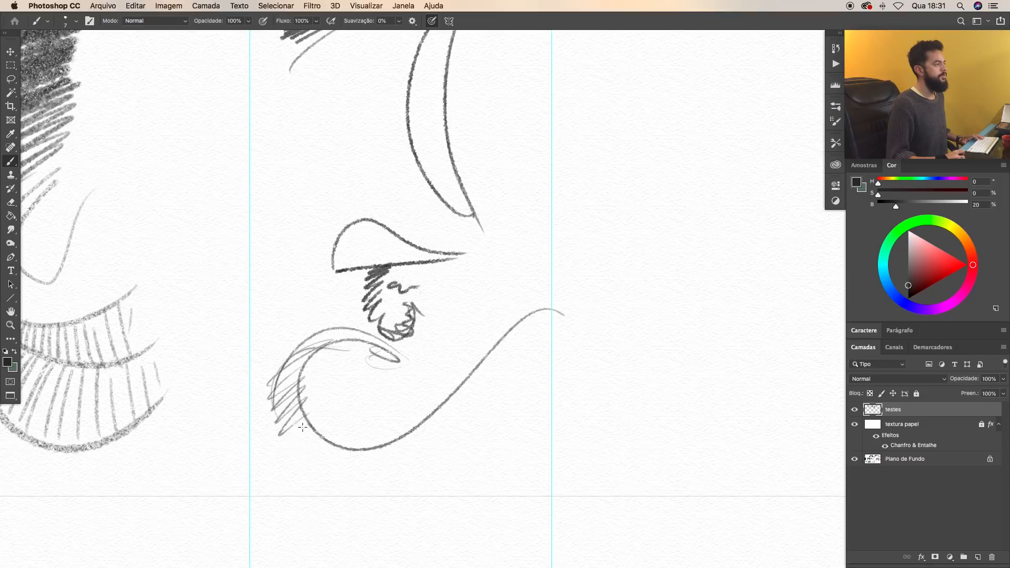
left_click_drag(296, 353, 275, 493)
mouse_move(299, 366)
left_mouse_down()
mouse_move(276, 408)
mouse_move(282, 447)
left_mouse_up()
Step: Shade a long patch fading into light hatching in the eleventh column with the Lápis Arenoso com textura brush at 7 px
left_click_drag(513, 419, 369, 534)
right_click(485, 406)
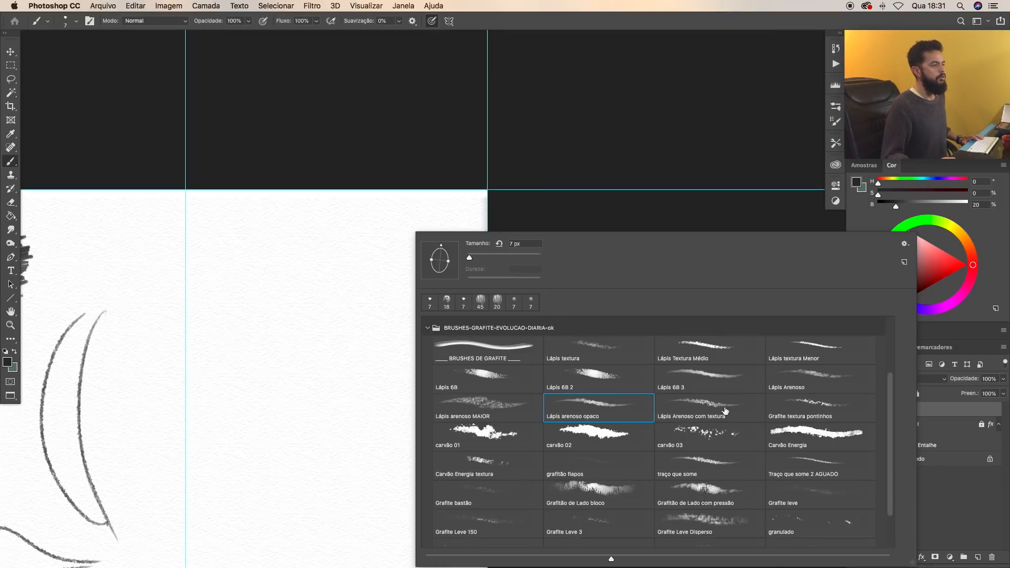
left_click(704, 407)
mouse_move(317, 348)
left_mouse_down()
mouse_move(350, 248)
mouse_move(393, 204)
left_mouse_up()
mouse_move(319, 139)
left_mouse_down()
mouse_move(342, 129)
mouse_move(305, 141)
mouse_move(395, 134)
mouse_move(295, 158)
mouse_move(369, 156)
mouse_move(295, 181)
mouse_move(400, 179)
mouse_move(292, 197)
mouse_move(311, 204)
mouse_move(397, 184)
mouse_move(295, 213)
mouse_move(400, 202)
mouse_move(294, 239)
mouse_move(400, 226)
mouse_move(370, 237)
left_mouse_up()
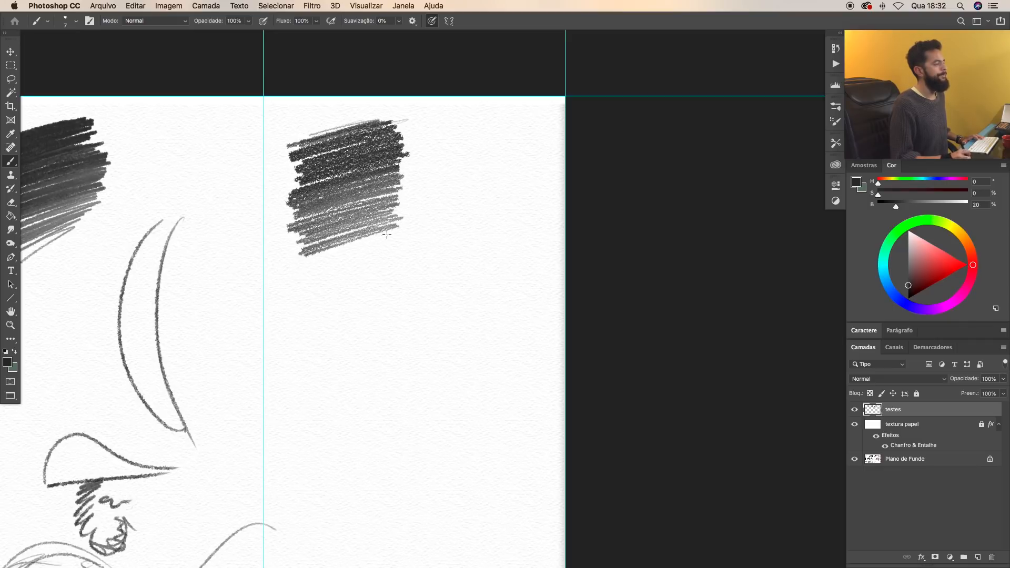
mouse_move(321, 267)
left_mouse_down()
mouse_move(300, 279)
mouse_move(392, 271)
left_mouse_up()
mouse_move(298, 319)
left_mouse_down()
mouse_move(394, 309)
mouse_move(311, 355)
mouse_move(376, 343)
mouse_move(323, 391)
left_mouse_up()
Step: Paint a tall tree-shaped mass of dark foliage beside the eleventh-column patch with a leaf brush at 30 px
key("bracketright")
key("period")
mouse_move(436, 149)
left_mouse_down()
mouse_move(511, 173)
mouse_move(461, 206)
mouse_move(439, 205)
mouse_move(480, 176)
mouse_move(524, 209)
mouse_move(480, 241)
mouse_move(494, 247)
mouse_move(423, 272)
mouse_move(433, 297)
mouse_move(485, 336)
mouse_move(463, 343)
mouse_move(459, 373)
mouse_move(430, 372)
mouse_move(417, 328)
mouse_move(473, 352)
mouse_move(486, 400)
mouse_move(512, 352)
mouse_move(479, 355)
mouse_move(478, 368)
mouse_move(437, 387)
mouse_move(484, 429)
mouse_move(481, 456)
mouse_move(472, 432)
mouse_move(484, 421)
mouse_move(436, 406)
mouse_move(457, 449)
mouse_move(509, 474)
mouse_move(387, 473)
mouse_move(404, 500)
mouse_move(386, 424)
mouse_move(404, 463)
mouse_move(393, 405)
mouse_move(395, 437)
mouse_move(493, 494)
mouse_move(515, 483)
mouse_move(444, 512)
mouse_move(368, 487)
mouse_move(486, 495)
mouse_move(475, 449)
mouse_move(445, 486)
mouse_move(388, 502)
mouse_move(483, 498)
mouse_move(432, 521)
mouse_move(412, 509)
mouse_move(506, 526)
mouse_move(530, 512)
mouse_move(517, 509)
mouse_move(481, 364)
mouse_move(460, 234)
mouse_move(458, 153)
left_mouse_up()
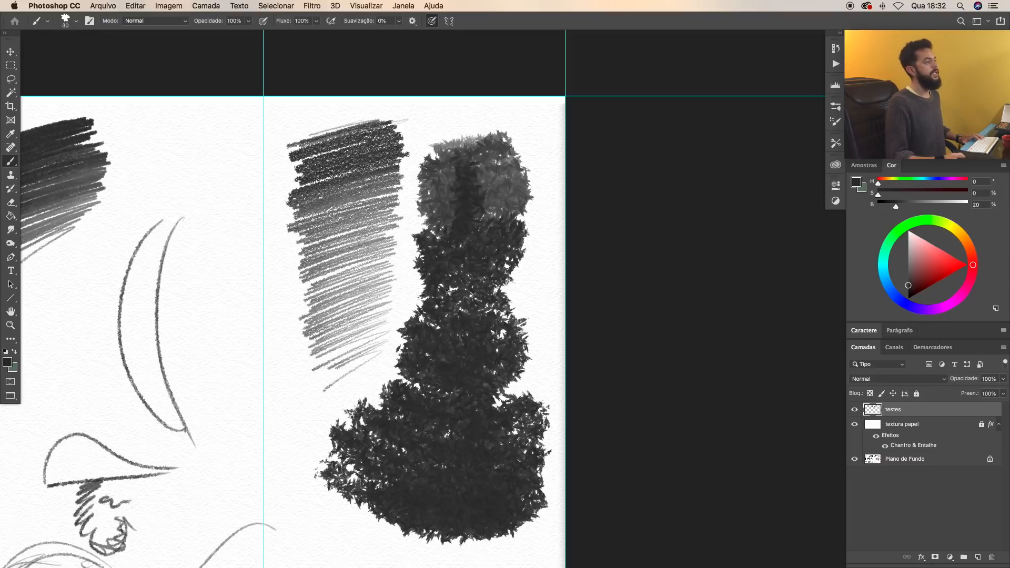
scroll(452, 358, "down", 5)
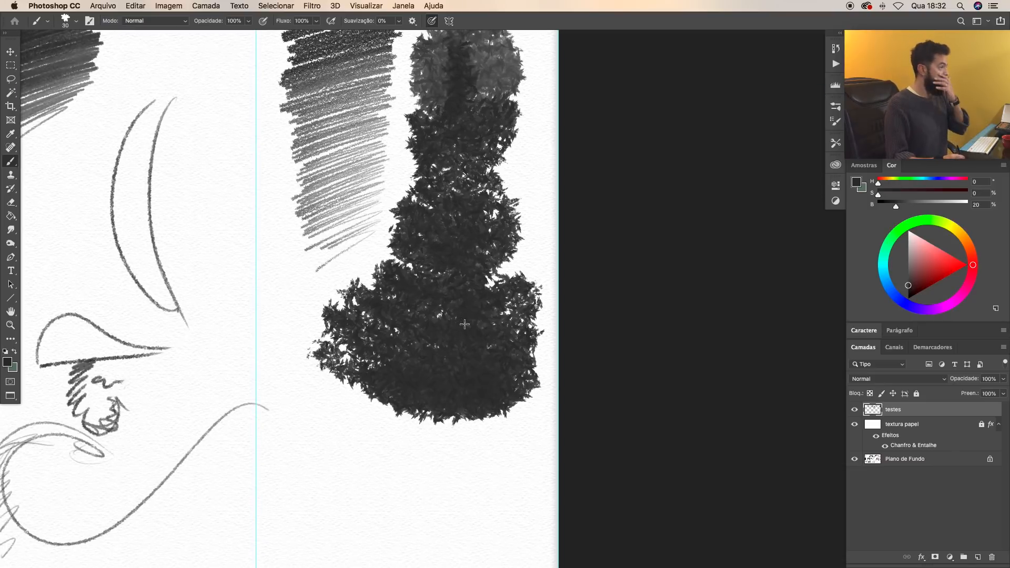
Step: Add more leaf clusters along the edges and over the lower part of the foliage mass
mouse_move(551, 370)
left_mouse_down()
mouse_move(547, 358)
mouse_move(501, 347)
mouse_move(526, 295)
mouse_move(487, 245)
left_mouse_up()
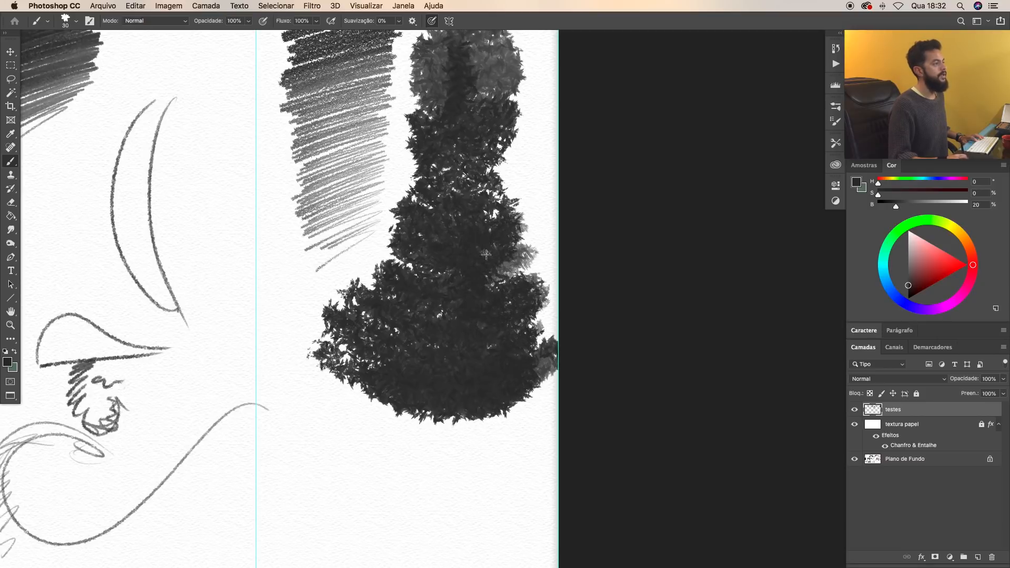
left_click_drag(446, 290, 404, 282)
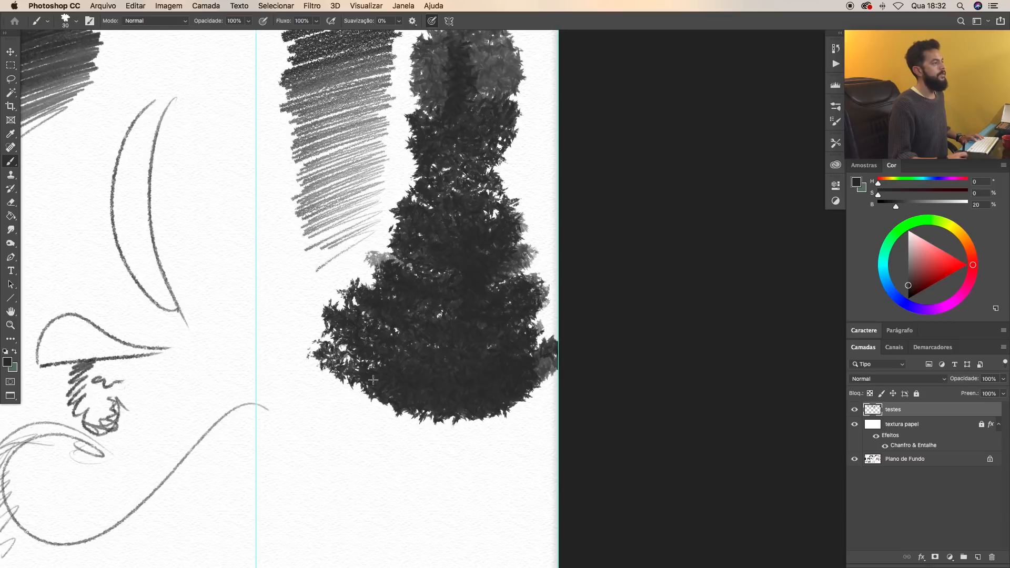
left_click_drag(373, 380, 358, 386)
Step: Lock the transparent pixels of the testes layer and paint muted green leaves over the dark foliage with the brush at 50 px
left_click_drag(455, 352, 404, 363)
left_click(893, 237)
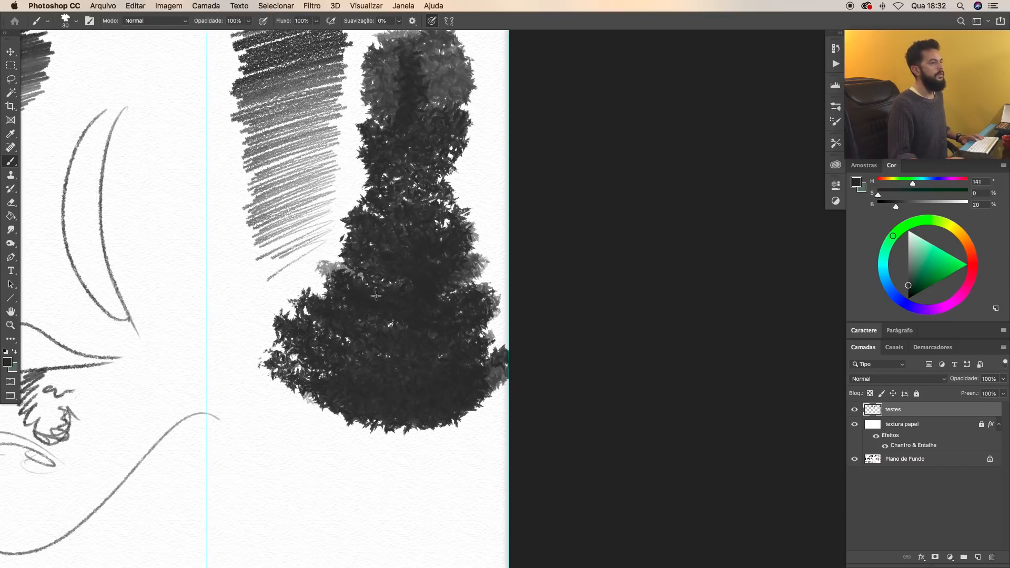
left_click_drag(916, 263, 922, 272)
left_click_drag(358, 294, 408, 302)
key("super+z")
left_click(917, 270)
left_click_drag(336, 276, 450, 305)
mouse_move(321, 308)
left_mouse_down()
mouse_move(453, 366)
mouse_move(429, 374)
mouse_move(473, 350)
mouse_move(305, 355)
mouse_move(337, 389)
mouse_move(447, 400)
mouse_move(489, 369)
mouse_move(458, 302)
mouse_move(486, 306)
left_mouse_up()
mouse_move(405, 326)
left_mouse_down()
mouse_move(337, 281)
mouse_move(479, 251)
mouse_move(447, 189)
mouse_move(368, 163)
mouse_move(413, 146)
mouse_move(400, 105)
mouse_move(421, 61)
mouse_move(442, 97)
left_mouse_up()
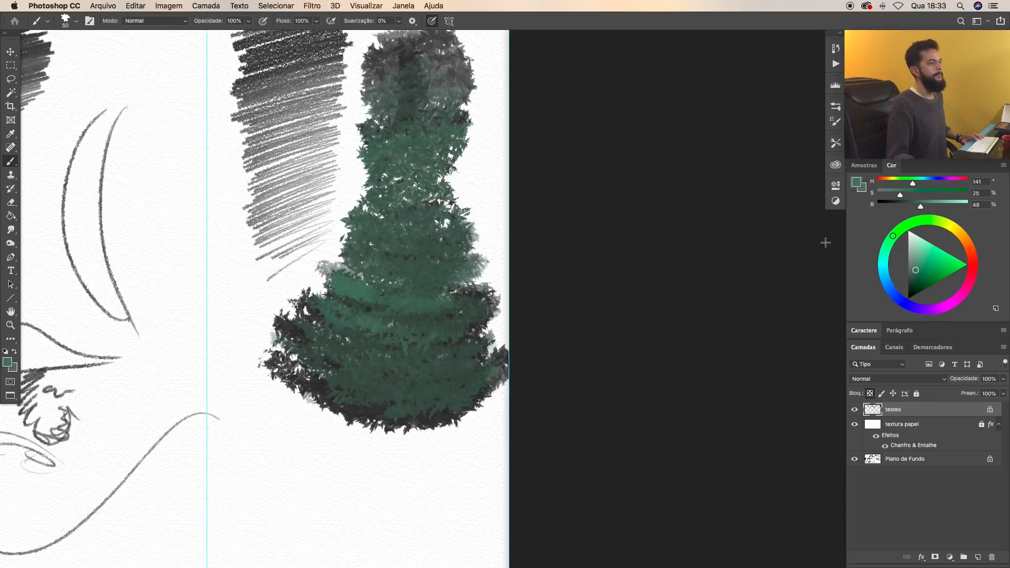
Step: Shade the lower and right parts of the foliage with a darker green at H 141, S 30, B 31
left_click(914, 281)
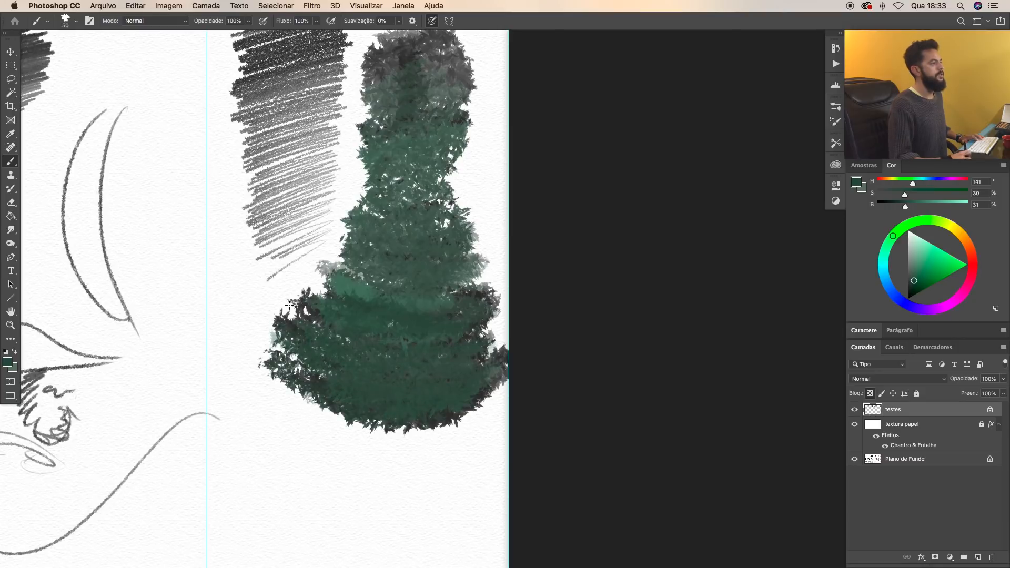
mouse_move(453, 305)
left_mouse_down()
mouse_move(414, 262)
mouse_move(418, 190)
mouse_move(445, 188)
left_mouse_up()
left_click_drag(459, 263, 397, 313)
Step: Paint curved bands of lighter green at H 141, S 35, B 65 across the whole foliage mass
left_click(924, 263)
mouse_move(405, 197)
left_mouse_down()
mouse_move(361, 170)
mouse_move(349, 225)
left_mouse_up()
left_click_drag(291, 267, 324, 314)
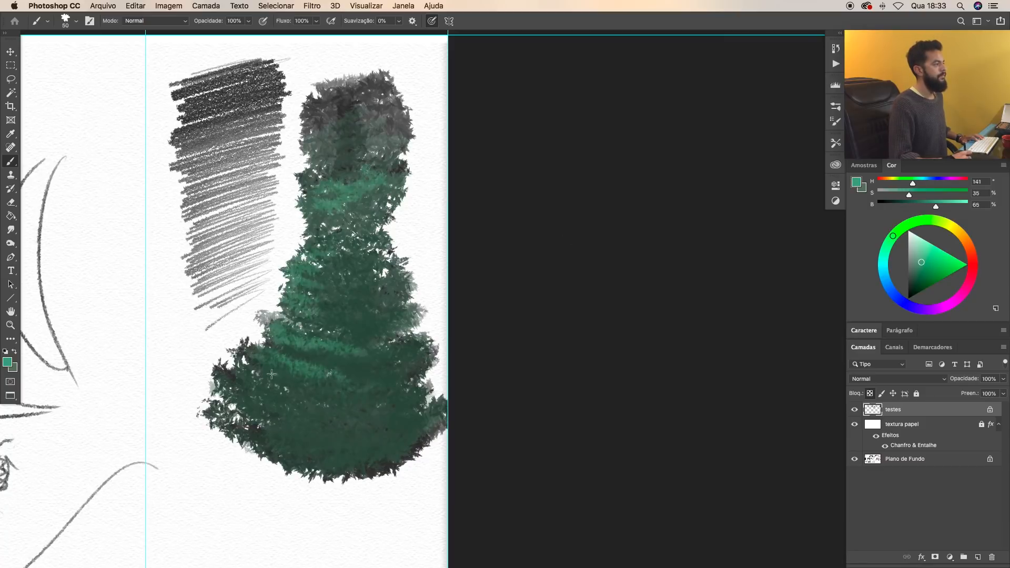
left_click_drag(285, 385, 279, 390)
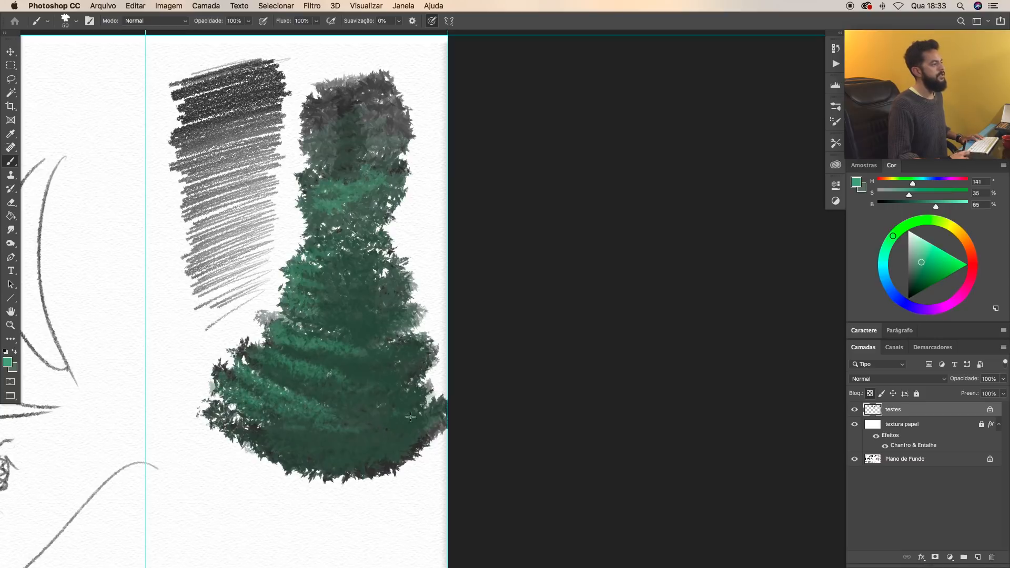
mouse_move(402, 426)
left_mouse_down()
mouse_move(321, 441)
mouse_move(273, 437)
mouse_move(319, 442)
left_mouse_up()
mouse_move(416, 369)
left_mouse_down()
mouse_move(369, 363)
mouse_move(421, 348)
mouse_move(380, 353)
left_mouse_up()
mouse_move(403, 305)
left_mouse_down()
mouse_move(399, 313)
mouse_move(408, 297)
mouse_move(315, 305)
mouse_move(408, 281)
mouse_move(363, 262)
left_mouse_up()
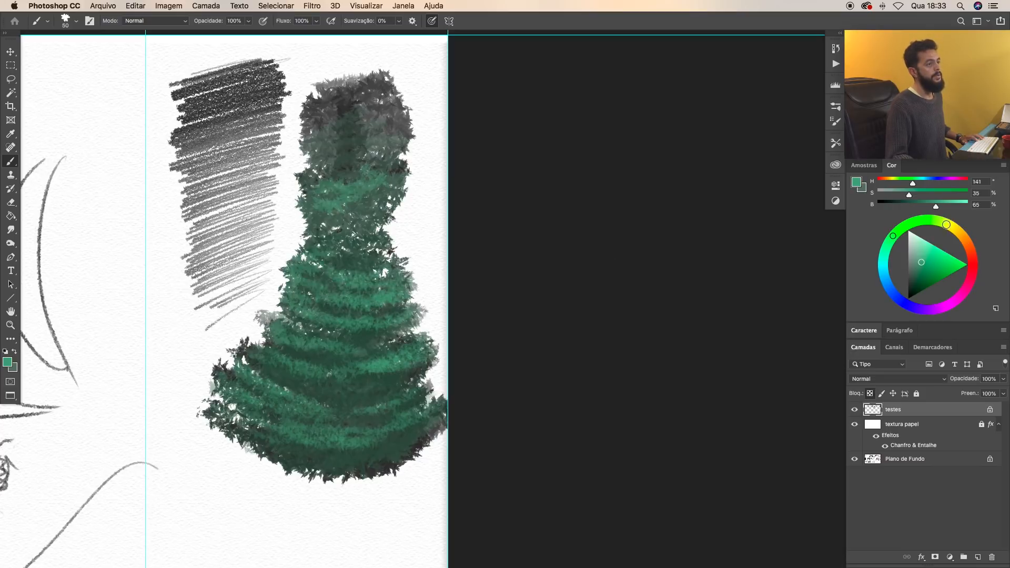
Step: Add yellowish-green highlights at H 66, S 35, B 65 along the foliage bands, mostly on the right side
left_click(893, 236)
mouse_move(389, 171)
left_mouse_down()
mouse_move(335, 195)
mouse_move(350, 218)
left_mouse_up()
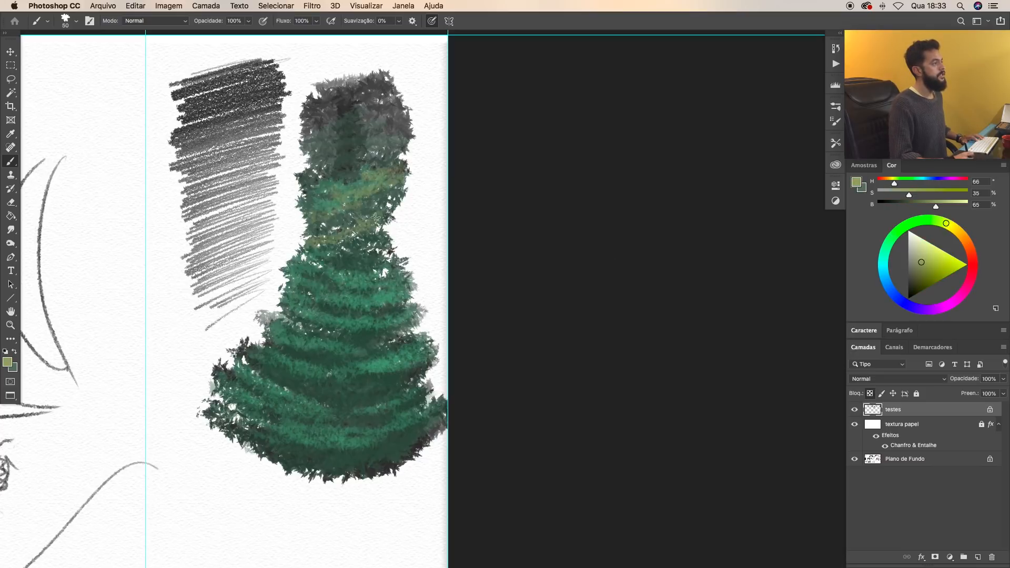
left_click_drag(344, 259, 337, 272)
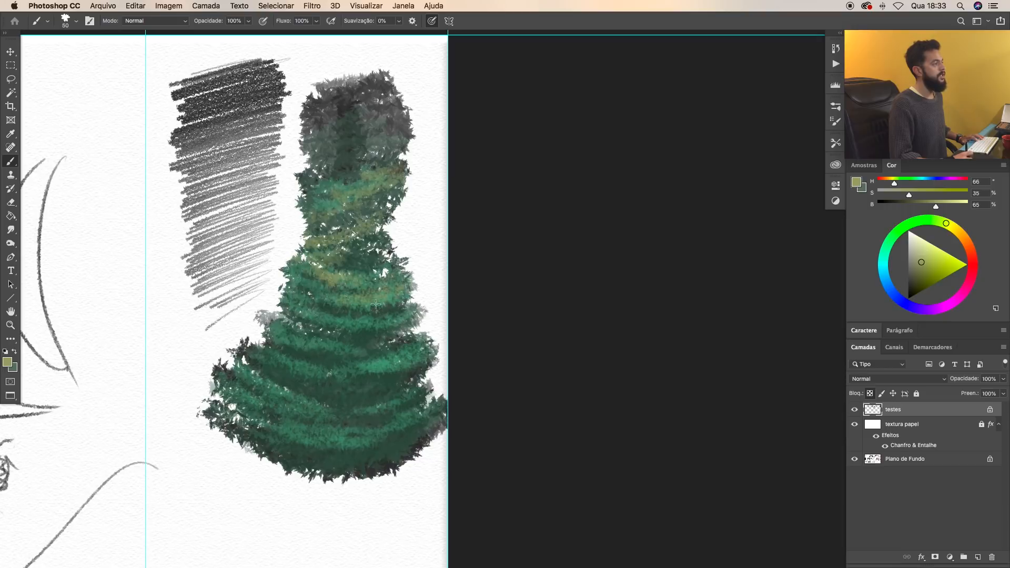
mouse_move(404, 331)
left_mouse_down()
mouse_move(376, 358)
mouse_move(341, 361)
left_mouse_up()
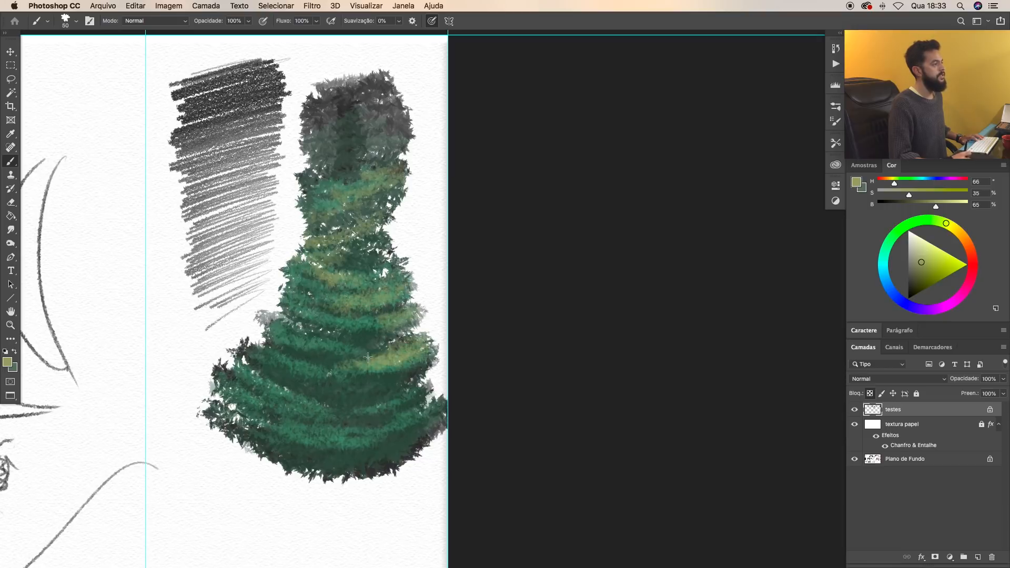
left_click_drag(392, 399, 430, 389)
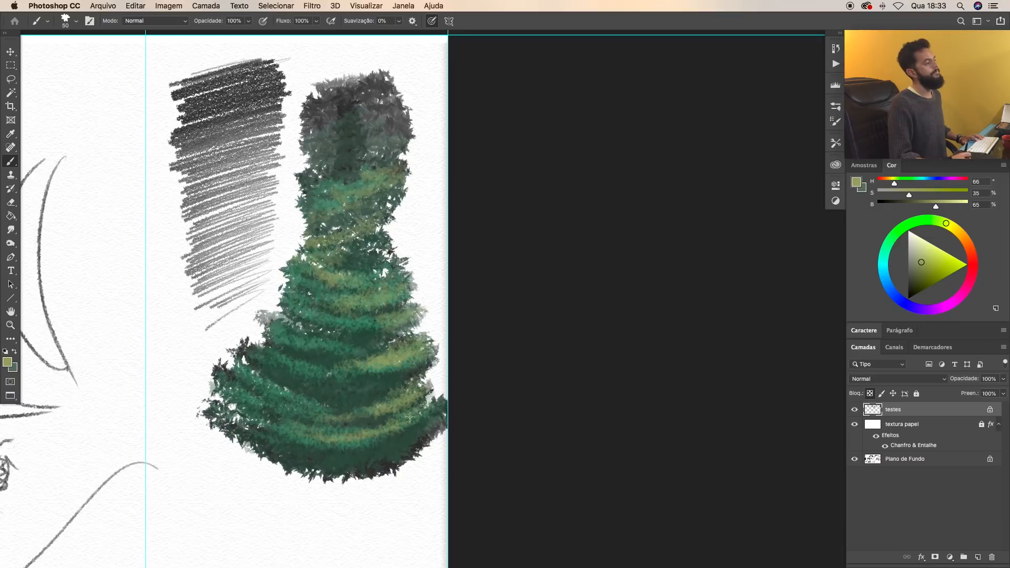
Step: Shade dark and light hatched patches in black in the second row's first column with the Grafite textura pontinhos brush at 8 px
left_click(373, 382, "alt")
left_click_drag(370, 384, 532, 293)
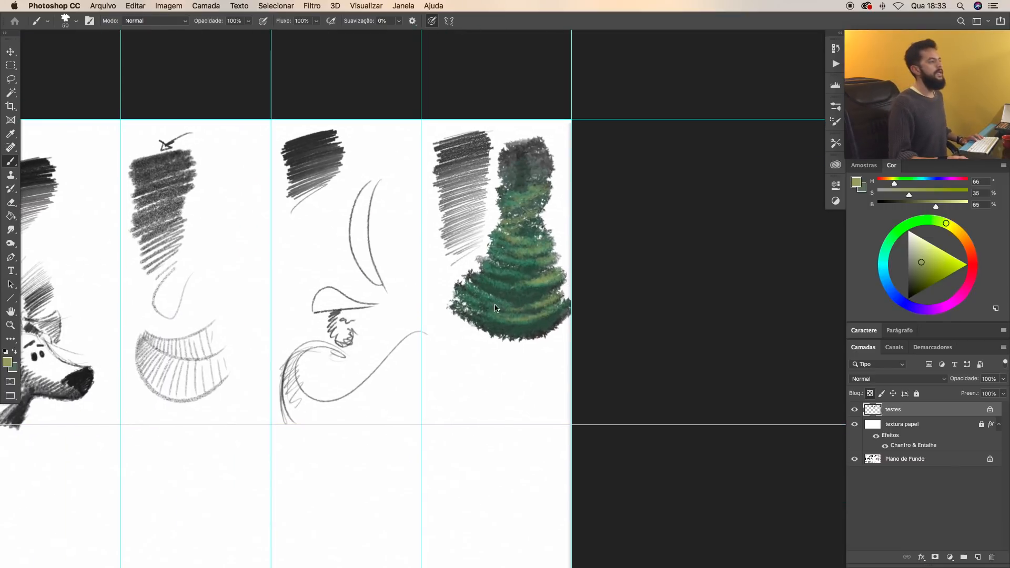
right_click(495, 308)
left_click(903, 409)
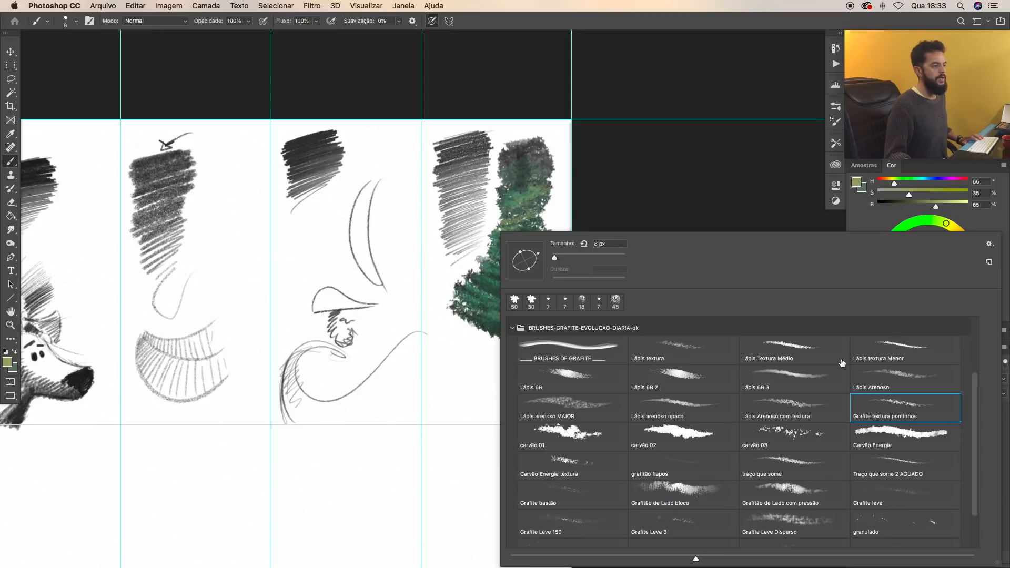
key("Return")
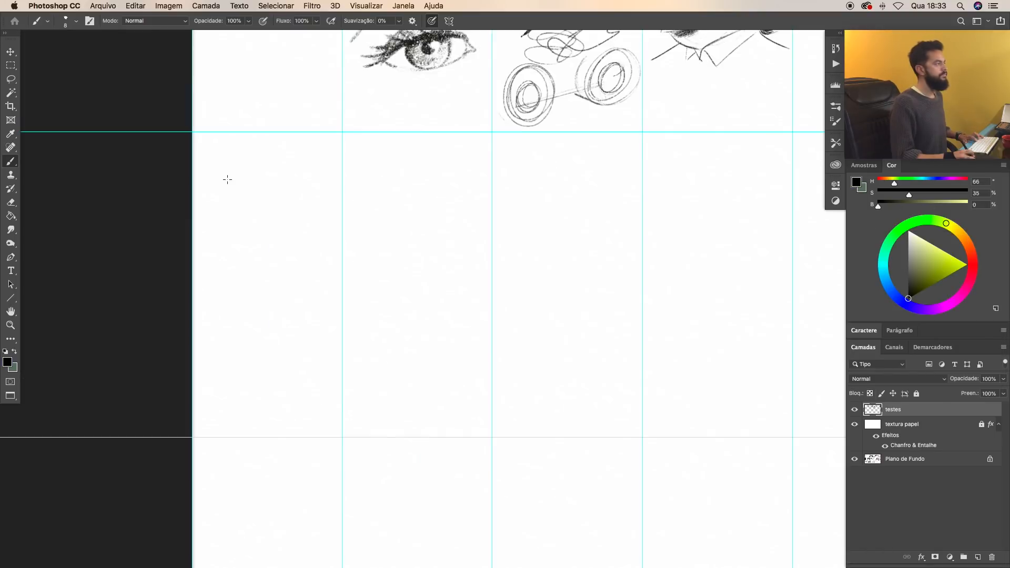
mouse_move(236, 163)
left_mouse_down()
mouse_move(272, 170)
mouse_move(197, 207)
mouse_move(269, 195)
mouse_move(213, 215)
mouse_move(265, 220)
left_mouse_up()
right_click(264, 219)
left_click(289, 238)
scroll(242, 243, "left", 5)
mouse_move(324, 159)
left_mouse_down()
mouse_move(282, 190)
mouse_move(374, 174)
mouse_move(279, 216)
mouse_move(376, 190)
mouse_move(271, 252)
mouse_move(376, 221)
mouse_move(268, 279)
mouse_move(318, 271)
mouse_move(266, 304)
mouse_move(353, 316)
mouse_move(263, 342)
mouse_move(295, 348)
mouse_move(361, 330)
mouse_move(282, 397)
mouse_move(353, 383)
left_mouse_up()
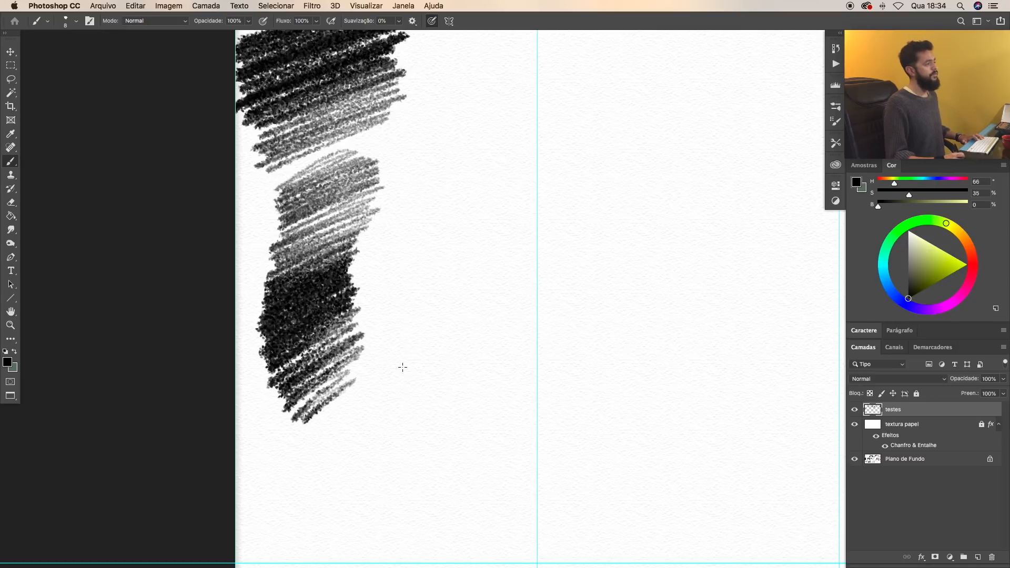
Step: Sketch a bear's head with two round ears, a muzzle and eyebrows below the hatched patches
scroll(415, 417, "down", 5)
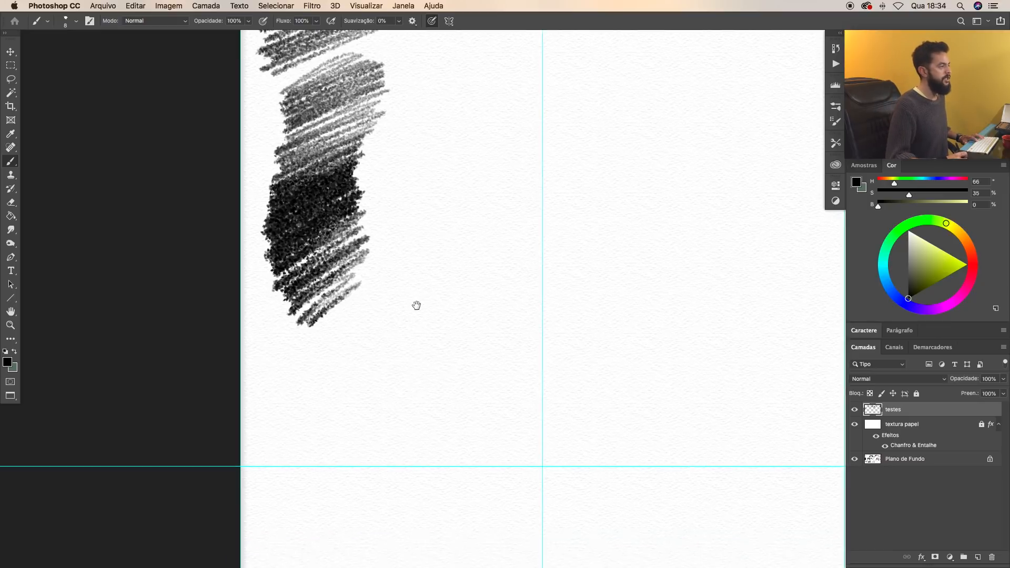
key("super+z")
mouse_move(334, 274)
left_mouse_down()
mouse_move(508, 383)
mouse_move(482, 384)
left_mouse_up()
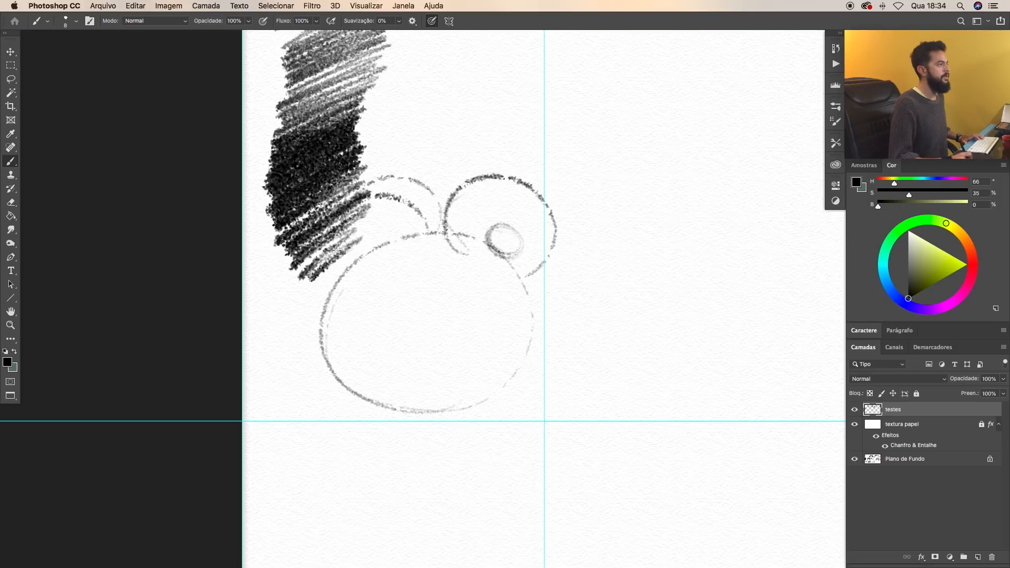
left_click_drag(426, 363, 441, 403)
left_click_drag(365, 297, 398, 287)
left_click_drag(444, 291, 473, 296)
Step: Add a new layer below the testes layer and block in the bear's face in reddish brown
left_click(921, 266)
left_click_drag(445, 284, 483, 269)
left_click(978, 558)
mouse_move(340, 326)
left_mouse_down()
mouse_move(366, 377)
mouse_move(445, 398)
left_mouse_up()
left_click_drag(489, 334, 474, 386)
Step: Shade the bear's cheeks, forehead and centre of the face with darker and lighter reds
key("bracketleft")
mouse_move(508, 271)
left_mouse_down()
mouse_move(518, 363)
mouse_move(454, 406)
left_mouse_up()
mouse_move(474, 311)
left_mouse_down()
mouse_move(363, 316)
mouse_move(343, 381)
mouse_move(434, 350)
mouse_move(358, 321)
left_mouse_up()
left_click(922, 274)
left_click(927, 257)
mouse_move(363, 274)
left_mouse_down()
mouse_move(479, 258)
mouse_move(505, 337)
left_mouse_up()
Step: Colour the bear's muzzle yellow and the centres of both ears blue
left_click(928, 265)
left_click(962, 235)
mouse_move(402, 363)
left_mouse_down()
mouse_move(390, 398)
mouse_move(429, 397)
mouse_move(419, 358)
left_mouse_up()
left_click(933, 248)
left_click(899, 299)
left_click(925, 259)
left_click_drag(492, 231, 516, 251)
left_click_drag(367, 245, 421, 224)
Step: Fill the bear's ears with muted red and darken the area around their blue centres
left_click(973, 256)
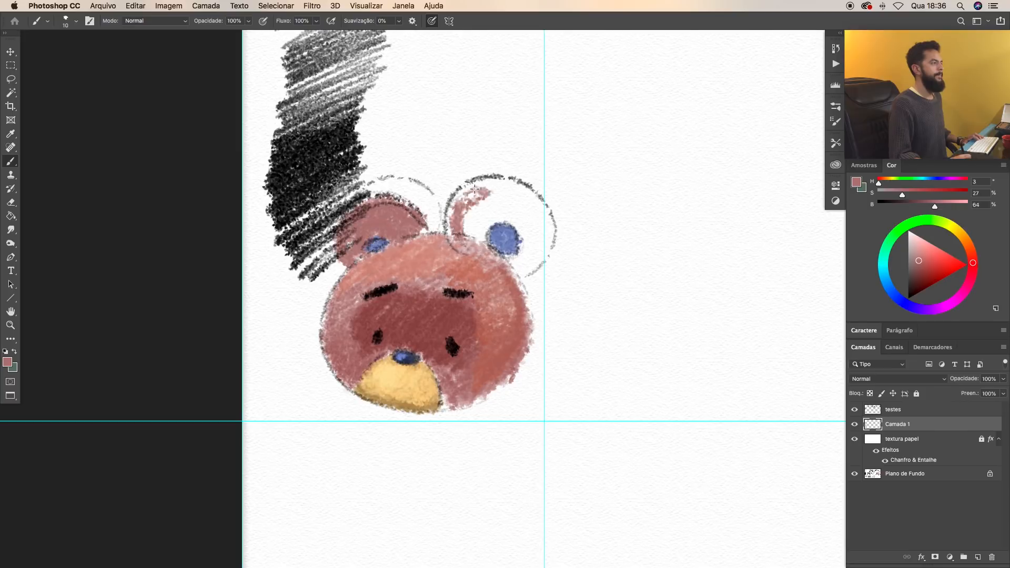
left_click_drag(463, 197, 539, 264)
left_click(925, 271)
left_click_drag(474, 226, 526, 237)
left_click_drag(363, 236, 411, 231)
Step: Paint light pink highlights along the upper rims of both ears and across the bear's forehead
left_click(927, 248)
left_click_drag(519, 192, 458, 216)
left_click_drag(347, 234, 392, 203)
mouse_move(363, 271)
left_mouse_down()
mouse_move(329, 350)
mouse_move(418, 242)
mouse_move(529, 274)
left_mouse_up()
Step: Darken the right side of the bear's face with deep red and lighten its left cheek and ear with pink
left_click(925, 271)
mouse_move(521, 287)
left_mouse_down()
mouse_move(450, 406)
mouse_move(439, 353)
left_mouse_up()
left_click(923, 256)
left_click_drag(363, 350, 334, 371)
left_click_drag(350, 315, 331, 365)
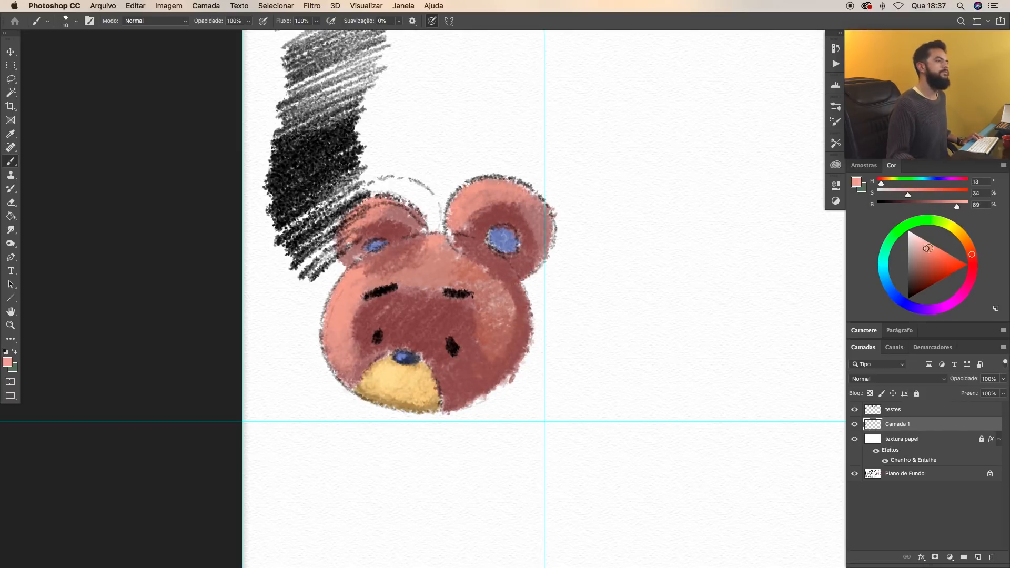
left_click_drag(357, 236, 339, 266)
Step: Add warm orange touches to the forehead's left edge and the right ear's rim, and refine the blue ear centres
left_click(959, 232)
left_click_drag(355, 279, 336, 294)
left_click_drag(550, 232, 544, 263)
left_click_drag(489, 239, 518, 233)
left_click_drag(367, 245, 384, 243)
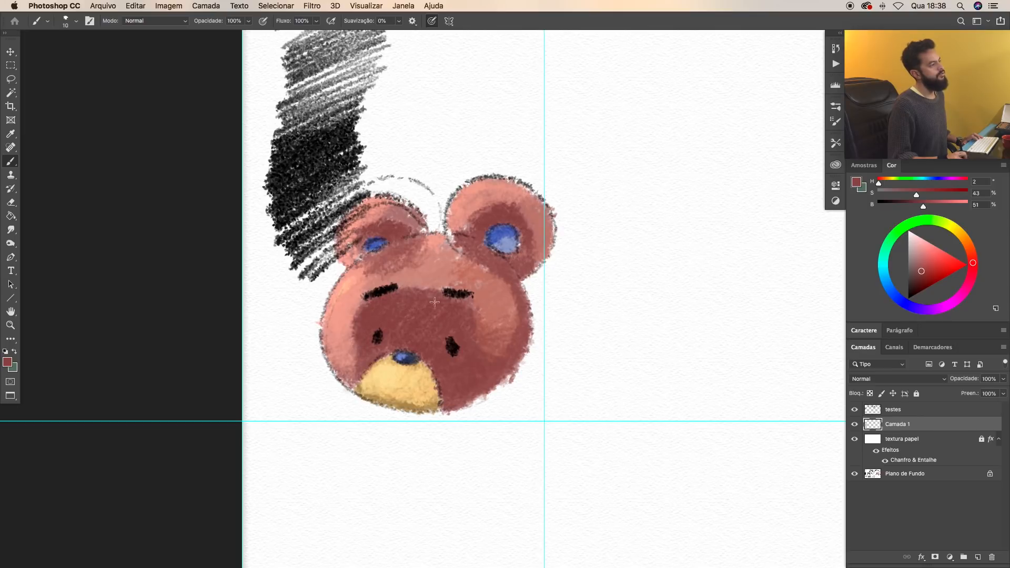
Step: Deepen the shadow on the lower right of the bear's face with dark red at H 2, S 43, B 51
left_click_drag(534, 373, 476, 407)
mouse_move(459, 372)
left_mouse_down()
mouse_move(523, 359)
mouse_move(465, 370)
left_mouse_up()
left_click_drag(536, 351, 499, 353)
left_click_drag(490, 366, 439, 410)
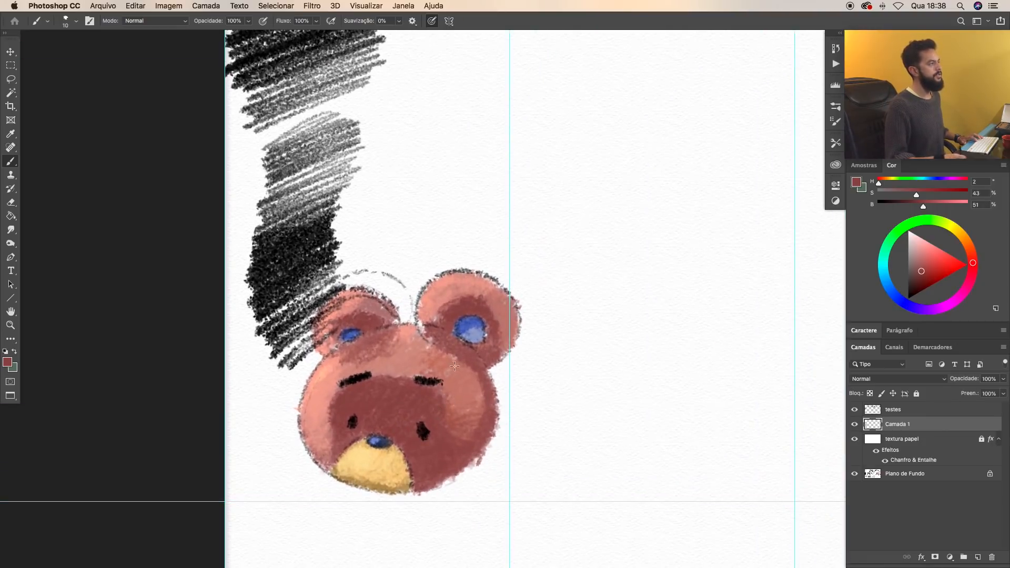
Step: Fill a solid near-black patch at the top of the second column with the carvão 01 brush at 90 px
left_click_drag(431, 301, 410, 323)
right_click(409, 283)
left_click(484, 438)
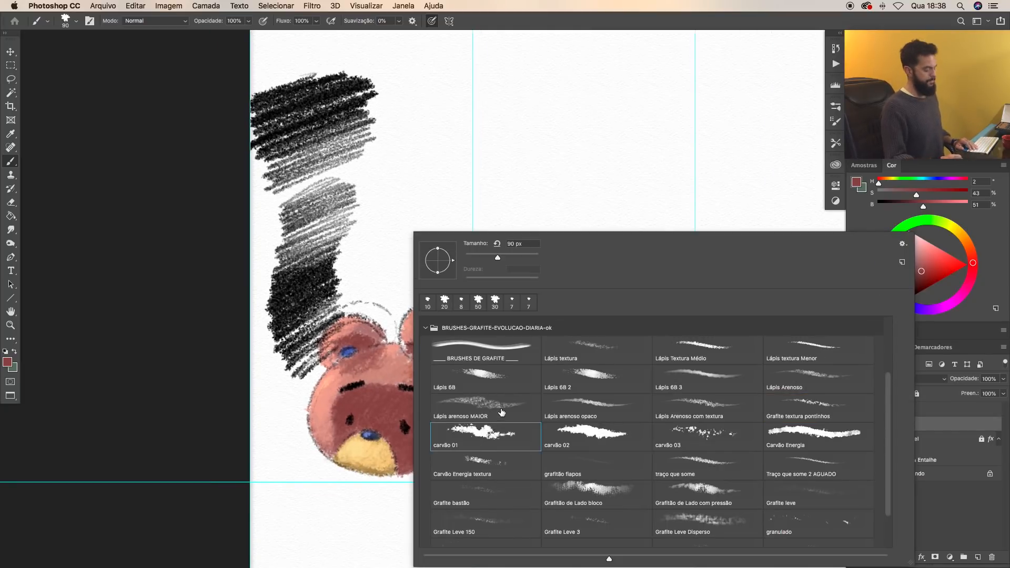
key("Return")
left_click_drag(905, 278, 903, 286)
mouse_move(450, 97)
left_mouse_down()
mouse_move(353, 174)
mouse_move(369, 258)
mouse_move(463, 274)
mouse_move(379, 287)
mouse_move(366, 331)
mouse_move(463, 337)
mouse_move(384, 358)
mouse_move(458, 376)
mouse_move(425, 389)
mouse_move(400, 421)
mouse_move(387, 474)
left_mouse_up()
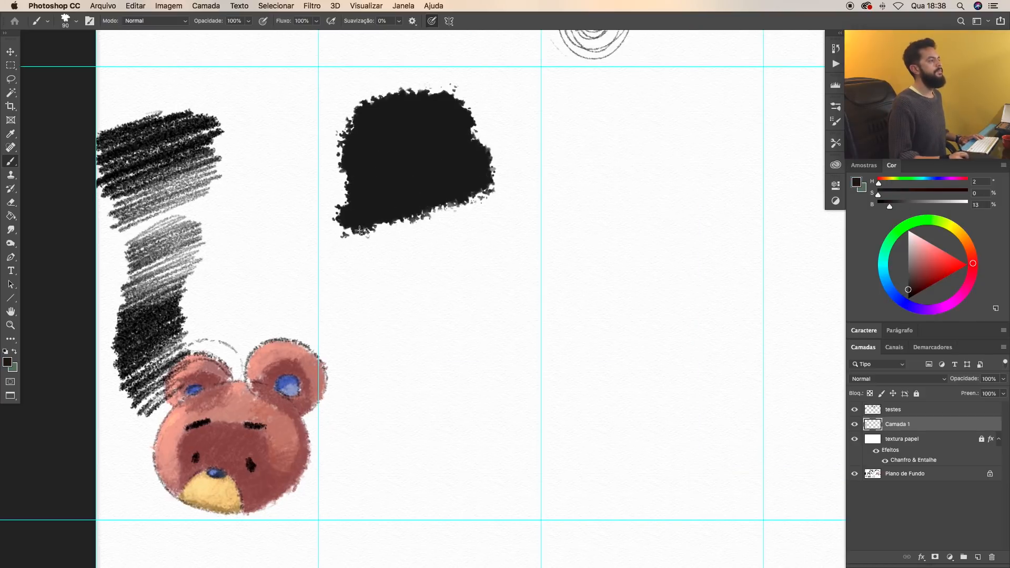
Step: Draw rough charcoal hatching and spiky strokes below the solid patch and along its edges
mouse_move(524, 314)
left_mouse_down()
mouse_move(521, 466)
mouse_move(442, 472)
mouse_move(484, 413)
mouse_move(461, 477)
mouse_move(420, 489)
mouse_move(490, 424)
mouse_move(515, 472)
mouse_move(437, 483)
mouse_move(458, 466)
mouse_move(464, 415)
mouse_move(433, 467)
mouse_move(399, 471)
mouse_move(473, 489)
mouse_move(411, 485)
mouse_move(366, 499)
mouse_move(416, 498)
left_mouse_up()
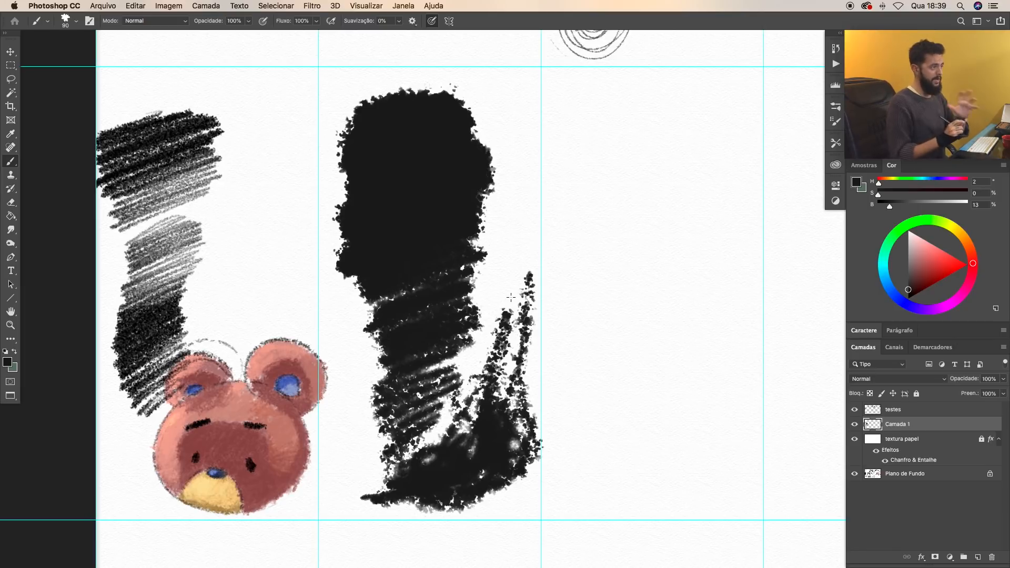
mouse_move(380, 358)
left_mouse_down()
mouse_move(352, 389)
mouse_move(363, 342)
mouse_move(347, 306)
mouse_move(360, 316)
mouse_move(325, 274)
mouse_move(339, 255)
left_mouse_up()
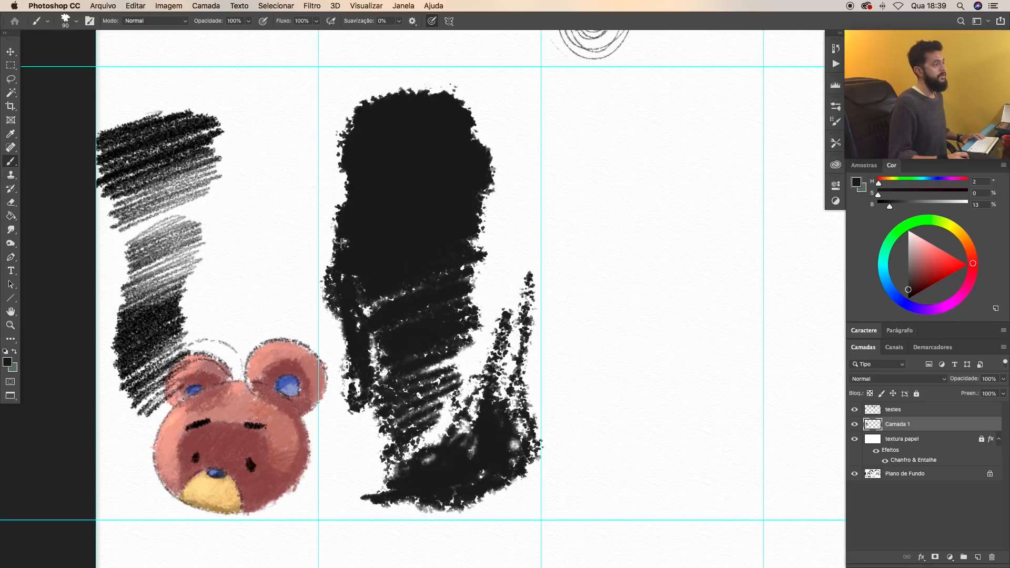
left_click_drag(478, 316, 489, 305)
Step: Shade a narrow patch fading into loose strokes in the third column with the carvão 02 brush at 90 px
left_click_drag(603, 279, 402, 283)
right_click(419, 282)
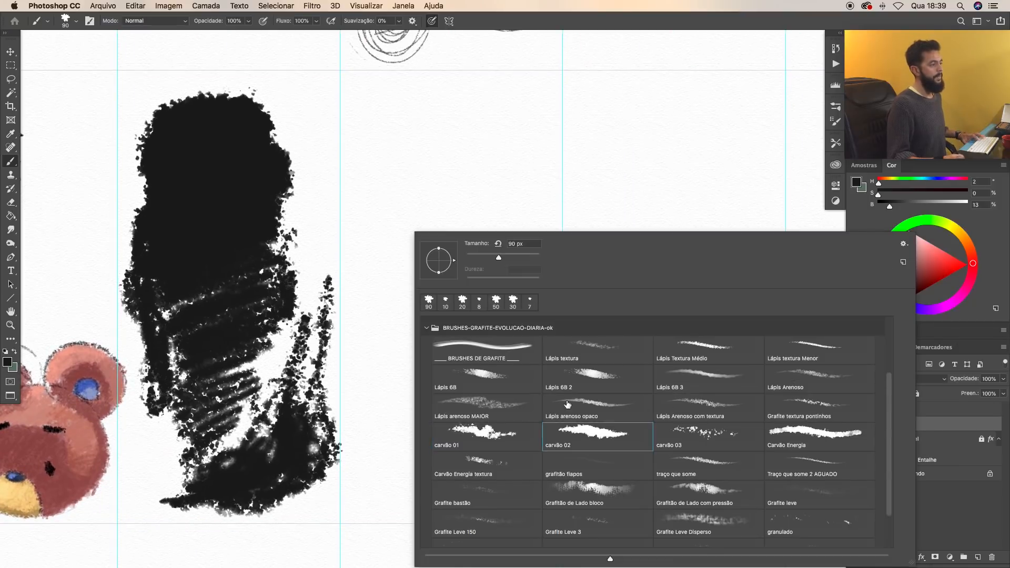
left_click(425, 158)
mouse_move(398, 136)
left_mouse_down()
mouse_move(395, 181)
mouse_move(420, 185)
mouse_move(408, 198)
mouse_move(440, 200)
mouse_move(426, 235)
left_mouse_up()
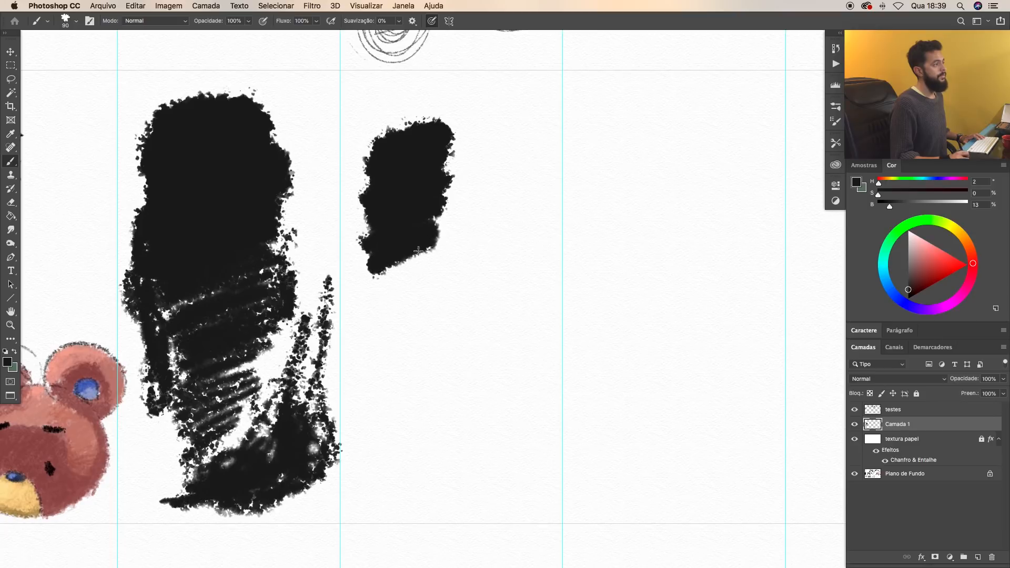
mouse_move(401, 271)
left_mouse_down()
mouse_move(385, 297)
mouse_move(414, 344)
mouse_move(437, 358)
left_mouse_up()
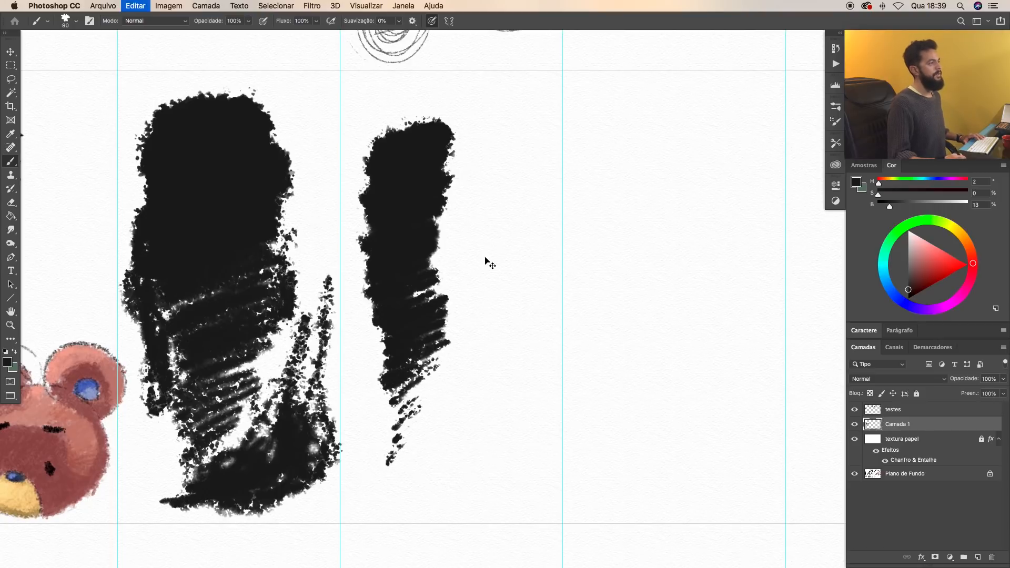
Step: Lasso the carvão 02 patch, move it to the upper-left corner of its column and deselect it
left_click_drag(488, 289, 350, 308)
key("l")
left_click_drag(274, 81, 170, 230)
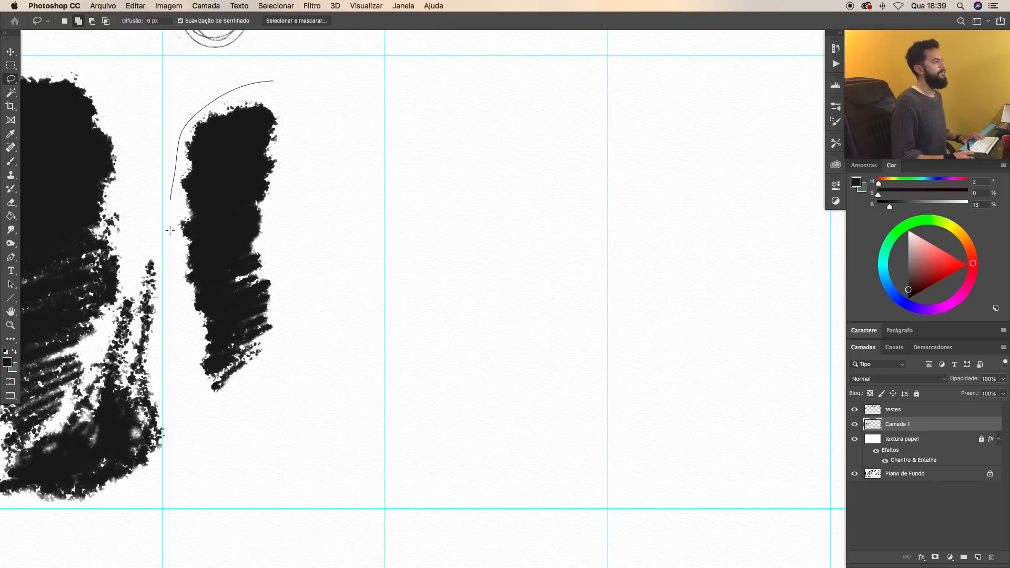
left_click_drag(287, 111, 275, 84)
left_click_drag(237, 210, 221, 169)
key("super+d")
Step: Sketch a portrait beside the moved patch with an oval face outline, shadowed eyes, nose, jaw and hairline
key("b")
mouse_move(293, 172)
left_mouse_down()
mouse_move(329, 465)
mouse_move(393, 264)
left_mouse_up()
left_click_drag(326, 288, 385, 272)
mouse_move(298, 356)
left_mouse_down()
mouse_move(317, 273)
mouse_move(369, 288)
mouse_move(351, 364)
left_mouse_up()
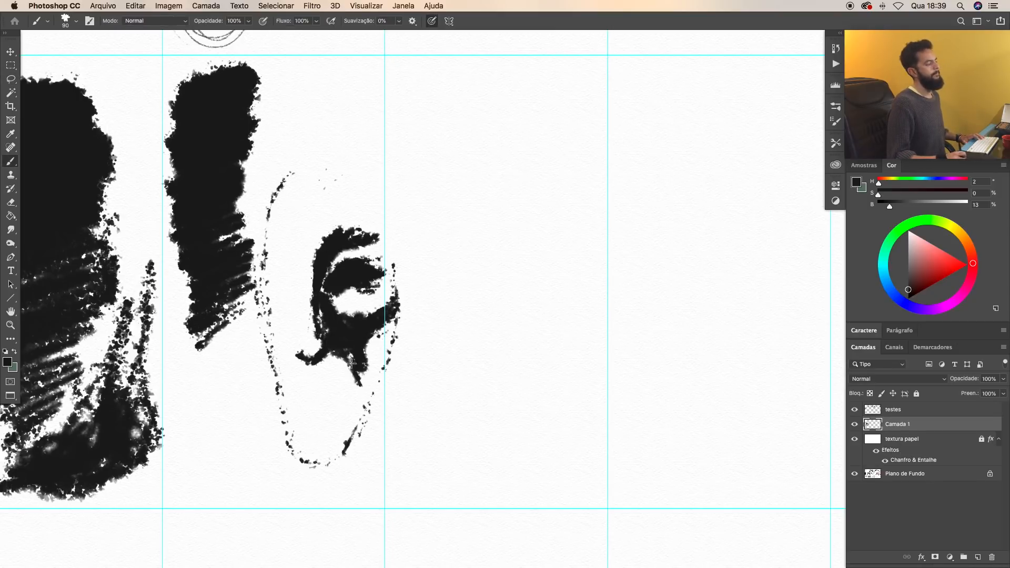
left_click_drag(349, 432, 368, 379)
left_click_drag(394, 376, 400, 297)
left_click_drag(264, 289, 296, 285)
left_click_drag(323, 181, 295, 162)
Step: Define the portrait's right eye, lower lip and chin, and paint the dark neck shadows
key("e")
key("b")
left_click_drag(343, 268, 373, 277)
left_click_drag(327, 457, 320, 518)
left_click_drag(368, 381, 381, 503)
left_click_drag(286, 427, 316, 468)
left_click_drag(326, 421, 300, 418)
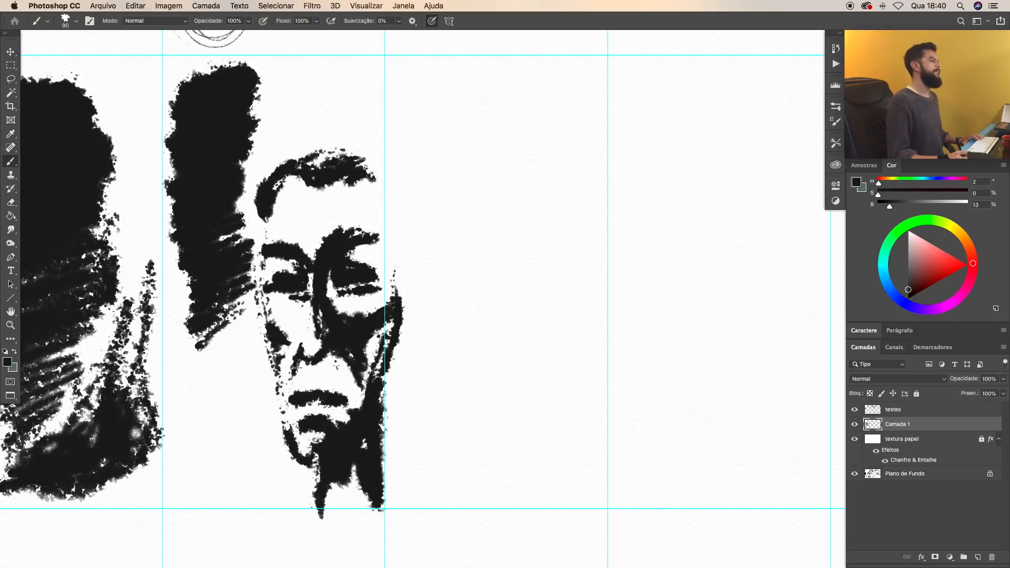
Step: Fill in the side of the portrait's hair, outline the ear, and strengthen the left cheek, brow and upper lip
left_click_drag(366, 182, 396, 240)
left_click_drag(384, 251, 402, 303)
left_click_drag(411, 291, 404, 341)
left_click_drag(260, 314, 273, 375)
left_click_drag(287, 233, 304, 238)
left_click_drag(316, 370, 314, 389)
Step: Paint a speckled vertical patch in the fourth column with the carvão 03 brush at 90 px
left_click_drag(447, 246, 373, 262)
right_click(389, 293)
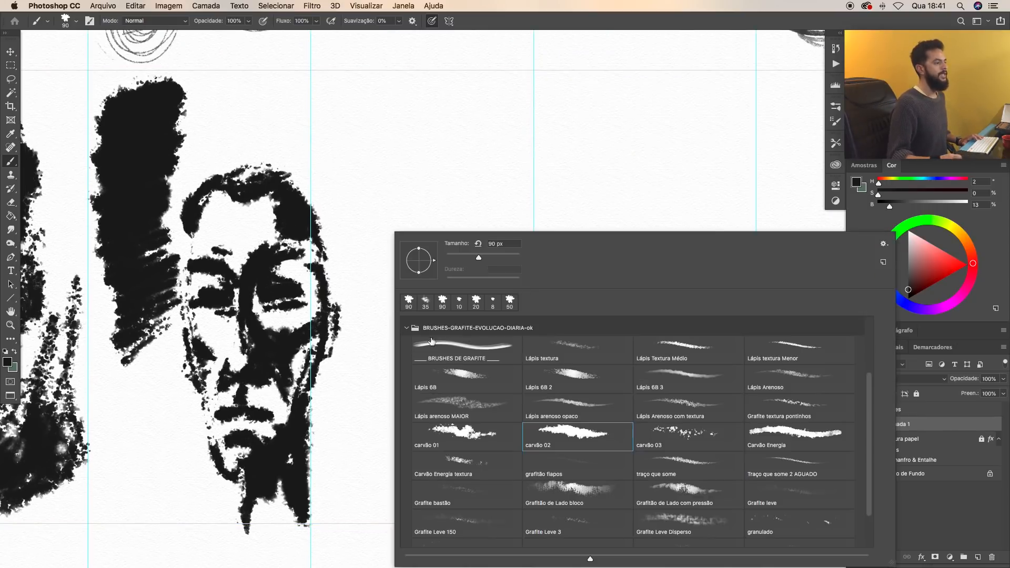
left_click(651, 427)
left_click(385, 121)
mouse_move(374, 113)
left_mouse_down()
mouse_move(368, 147)
mouse_move(411, 210)
mouse_move(356, 248)
mouse_move(384, 368)
mouse_move(364, 384)
mouse_move(407, 244)
mouse_move(374, 410)
mouse_move(395, 468)
mouse_move(416, 295)
mouse_move(405, 318)
mouse_move(479, 145)
mouse_move(474, 111)
mouse_move(494, 131)
mouse_move(394, 133)
mouse_move(453, 129)
mouse_move(365, 197)
left_mouse_up()
mouse_move(402, 243)
left_mouse_down()
mouse_move(401, 368)
mouse_move(358, 411)
mouse_move(342, 458)
mouse_move(347, 476)
mouse_move(400, 454)
left_mouse_up()
left_click_drag(454, 427, 448, 294)
key("super+z")
mouse_move(453, 363)
left_mouse_down()
mouse_move(499, 372)
mouse_move(481, 300)
mouse_move(495, 395)
mouse_move(414, 345)
mouse_move(345, 279)
left_mouse_up()
key("super+z")
key("super+z")
mouse_move(326, 489)
left_mouse_down()
mouse_move(388, 175)
mouse_move(404, 173)
mouse_move(326, 505)
mouse_move(358, 327)
mouse_move(379, 274)
mouse_move(447, 328)
mouse_move(400, 294)
mouse_move(421, 273)
mouse_move(579, 305)
mouse_move(580, 236)
mouse_move(521, 221)
mouse_move(537, 174)
mouse_move(426, 311)
mouse_move(453, 342)
mouse_move(584, 316)
mouse_move(368, 363)
mouse_move(584, 333)
mouse_move(555, 438)
left_mouse_up()
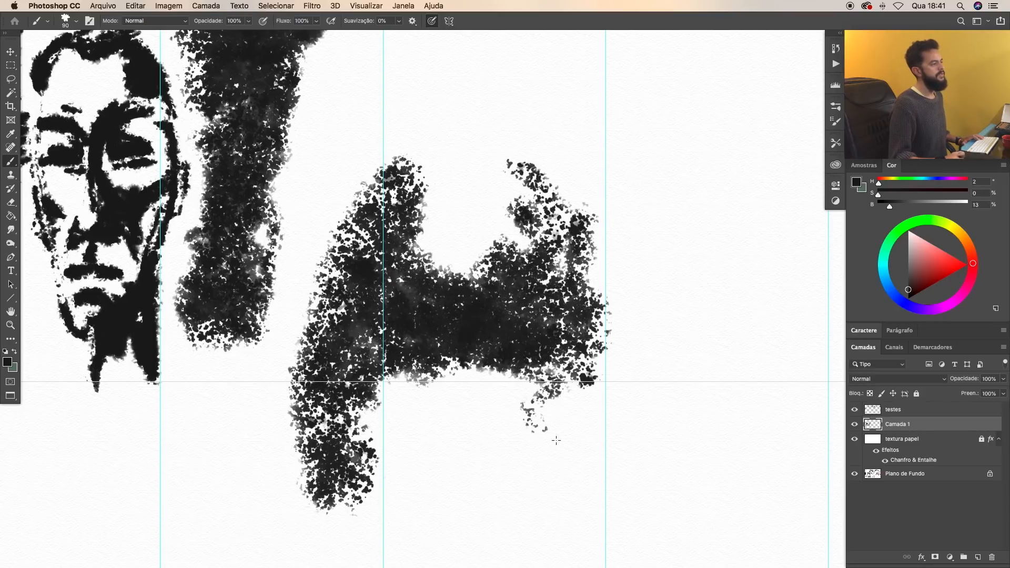
mouse_move(375, 425)
left_mouse_down()
mouse_move(547, 397)
mouse_move(373, 453)
mouse_move(527, 379)
mouse_move(561, 416)
mouse_move(416, 405)
mouse_move(437, 445)
left_mouse_up()
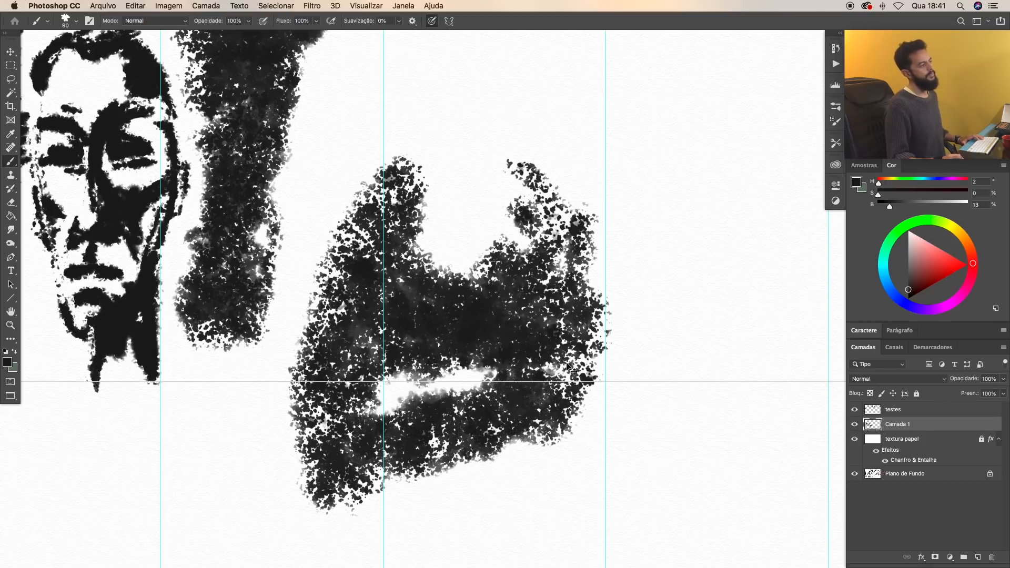
key("super+z")
Step: Add speckled vertical strokes beside the carvão 03 patch and open the brush presets
left_click_drag(512, 306, 557, 420)
mouse_move(358, 308)
left_mouse_down()
mouse_move(363, 400)
mouse_move(400, 247)
mouse_move(357, 430)
left_mouse_up()
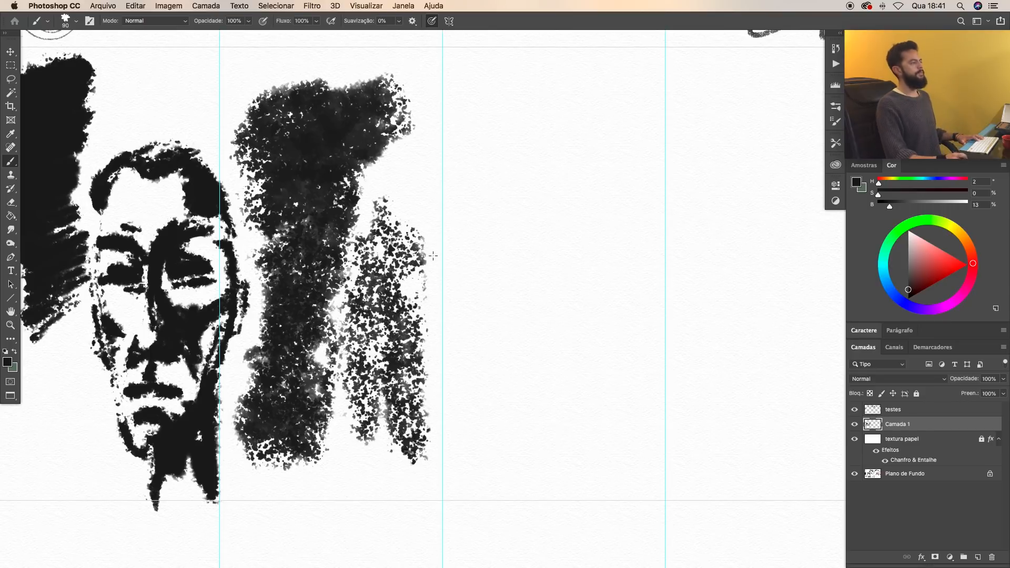
right_click(474, 277)
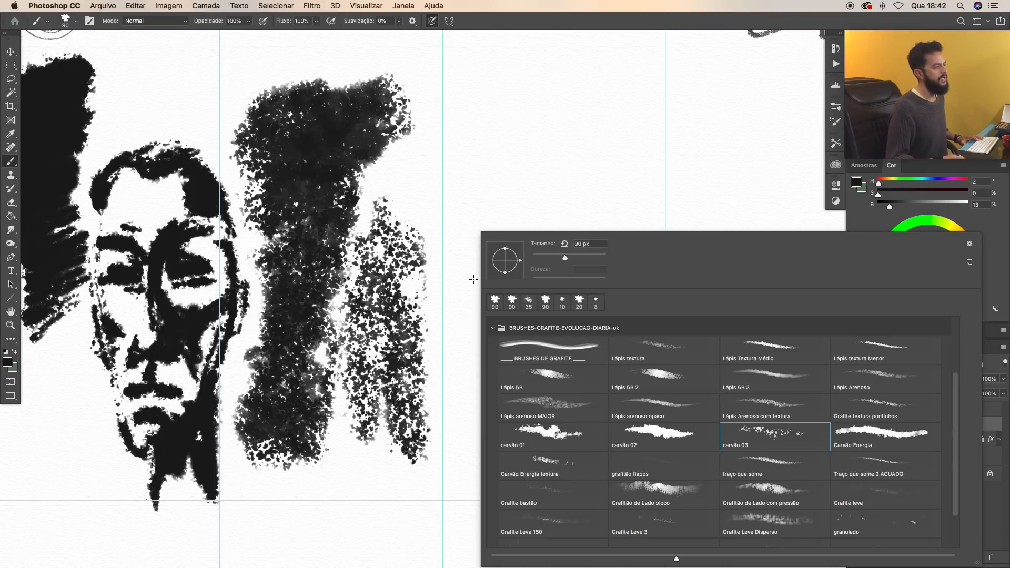
mouse_move(520, 77)
left_mouse_down()
mouse_move(494, 305)
mouse_move(530, 84)
left_mouse_up()
key("super+z")
mouse_move(467, 100)
left_mouse_down()
mouse_move(459, 112)
mouse_move(535, 115)
mouse_move(526, 160)
mouse_move(534, 380)
mouse_move(551, 191)
left_mouse_up()
key("super+z")
mouse_move(534, 109)
left_mouse_down()
mouse_move(519, 419)
mouse_move(585, 121)
mouse_move(595, 503)
left_mouse_up()
key("super+z")
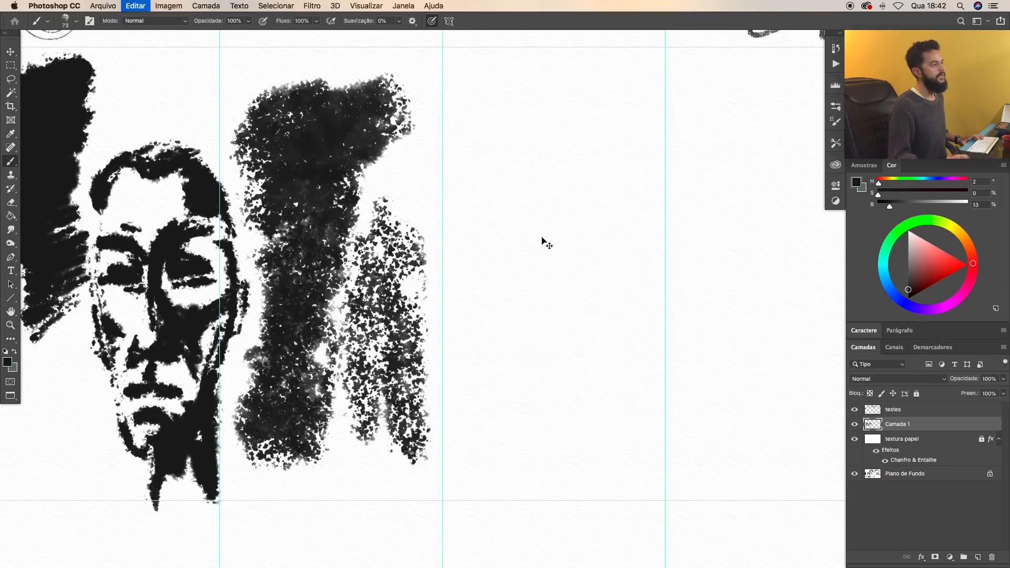
left_click_drag(513, 67, 536, 445)
key("super+z")
mouse_move(480, 118)
left_mouse_down()
mouse_move(485, 289)
mouse_move(551, 127)
left_mouse_up()
key("super+z")
left_click_drag(527, 260, 452, 264)
left_click_drag(545, 224, 394, 275)
key("super+z")
left_click_drag(478, 297, 305, 303)
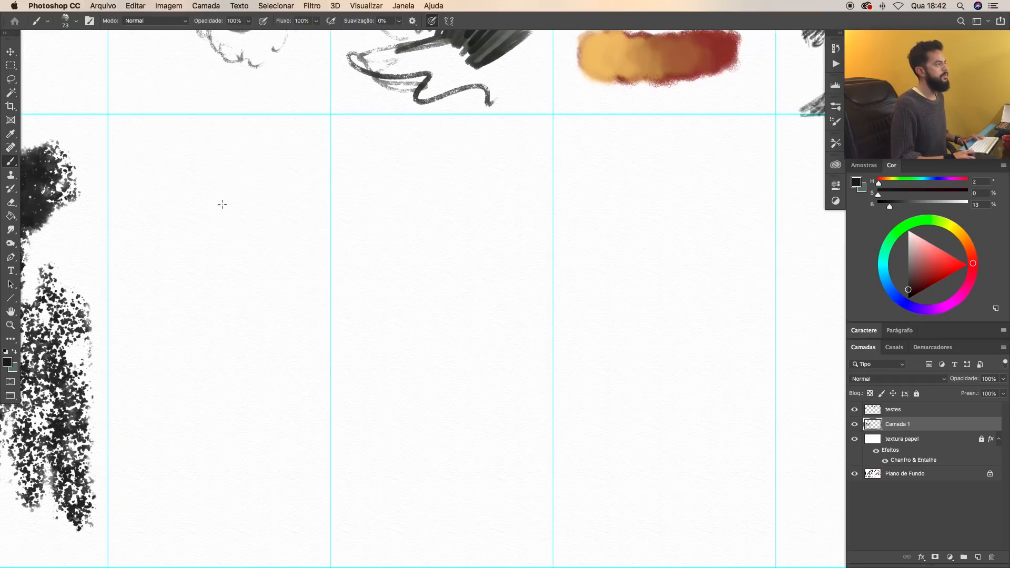
Step: Draw thick crossing bars and tapering curved strokes in the next column with the Carvão Energia brush at 73 px
left_click_drag(224, 181, 257, 323)
left_click_drag(118, 255, 264, 215)
key("super+z")
mouse_move(132, 229)
left_mouse_down()
mouse_move(286, 159)
mouse_move(269, 374)
left_mouse_up()
left_click_drag(273, 193, 397, 358)
left_click_drag(367, 144, 438, 341)
left_click_drag(476, 175, 476, 396)
left_click_drag(575, 128, 611, 413)
left_click_drag(171, 430, 742, 333)
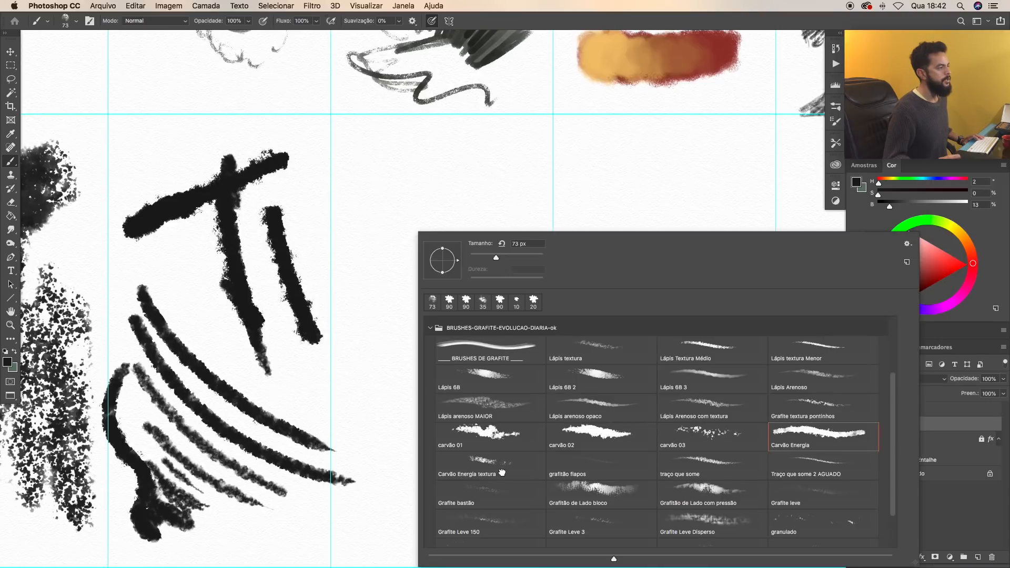
Step: Paint a dense cross-textured oval patch beside the bars with the Carvão Energia textura brush at 246 px
left_click(489, 461)
left_click(368, 252)
mouse_move(368, 176)
left_mouse_down()
mouse_move(392, 213)
mouse_move(405, 447)
left_mouse_up()
key("super+z")
mouse_move(428, 149)
left_mouse_down()
mouse_move(379, 284)
mouse_move(460, 205)
mouse_move(398, 377)
mouse_move(421, 210)
mouse_move(407, 222)
mouse_move(410, 376)
mouse_move(386, 442)
mouse_move(463, 368)
mouse_move(416, 460)
mouse_move(490, 371)
mouse_move(421, 436)
mouse_move(492, 403)
mouse_move(505, 221)
mouse_move(479, 362)
mouse_move(475, 227)
left_mouse_up()
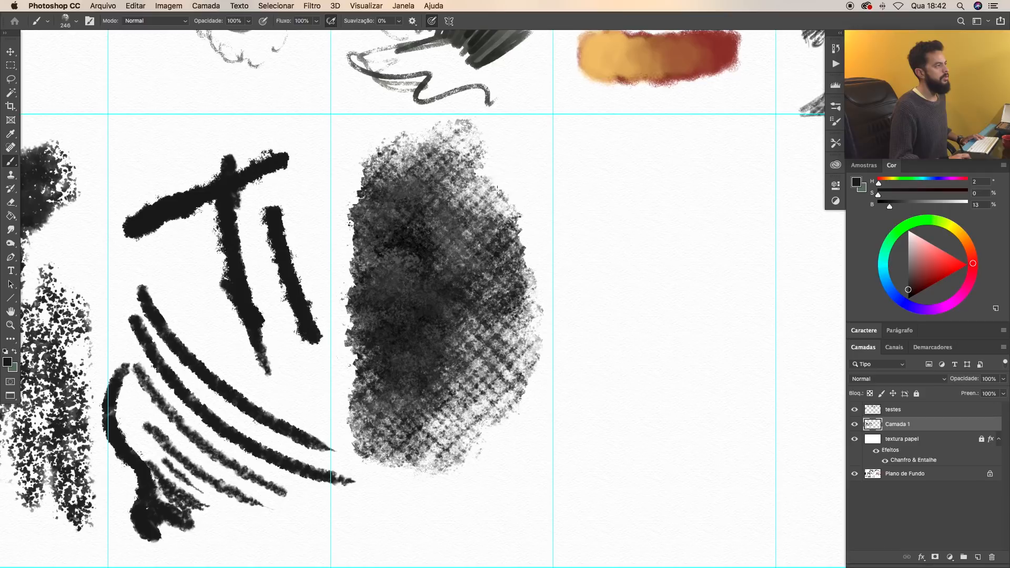
left_click_drag(499, 349, 429, 382)
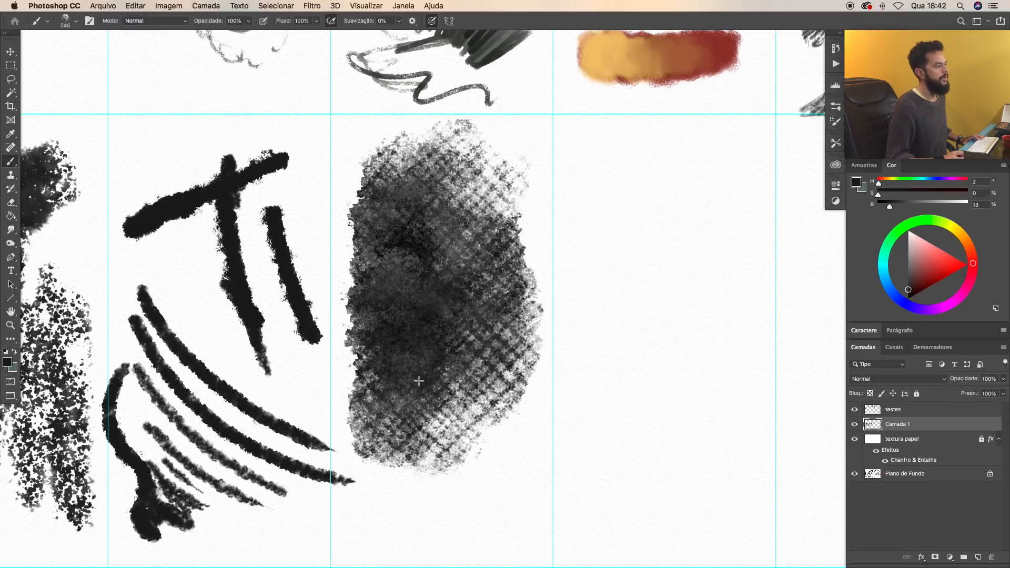
mouse_move(393, 485)
left_mouse_down()
mouse_move(458, 400)
mouse_move(437, 516)
mouse_move(500, 479)
mouse_move(503, 456)
mouse_move(431, 500)
mouse_move(379, 463)
mouse_move(490, 358)
mouse_move(461, 402)
mouse_move(411, 368)
mouse_move(474, 342)
mouse_move(432, 307)
mouse_move(453, 387)
left_mouse_up()
scroll(422, 356, "right", 5)
scroll(421, 356, "down", 2)
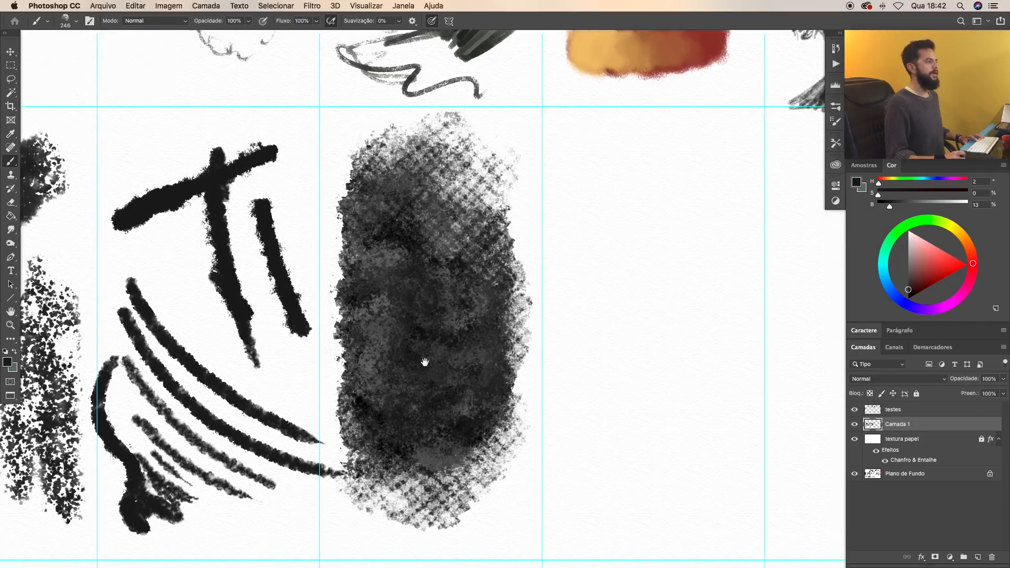
Step: Choose a red (hue 2, saturation 65%, brightness 77%) and paint it over the dark textured oval patch
left_click(916, 285)
left_click(937, 263)
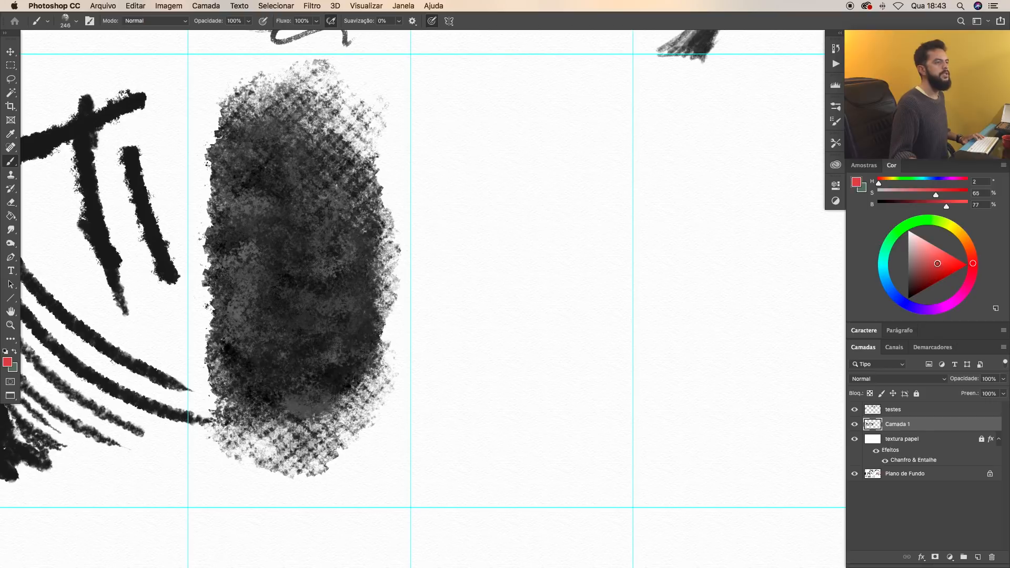
mouse_move(292, 203)
left_mouse_down()
mouse_move(306, 211)
mouse_move(273, 173)
mouse_move(285, 260)
mouse_move(274, 321)
mouse_move(242, 219)
left_mouse_up()
mouse_move(257, 142)
left_mouse_down()
mouse_move(350, 169)
mouse_move(336, 236)
left_mouse_up()
left_click_drag(216, 300, 361, 285)
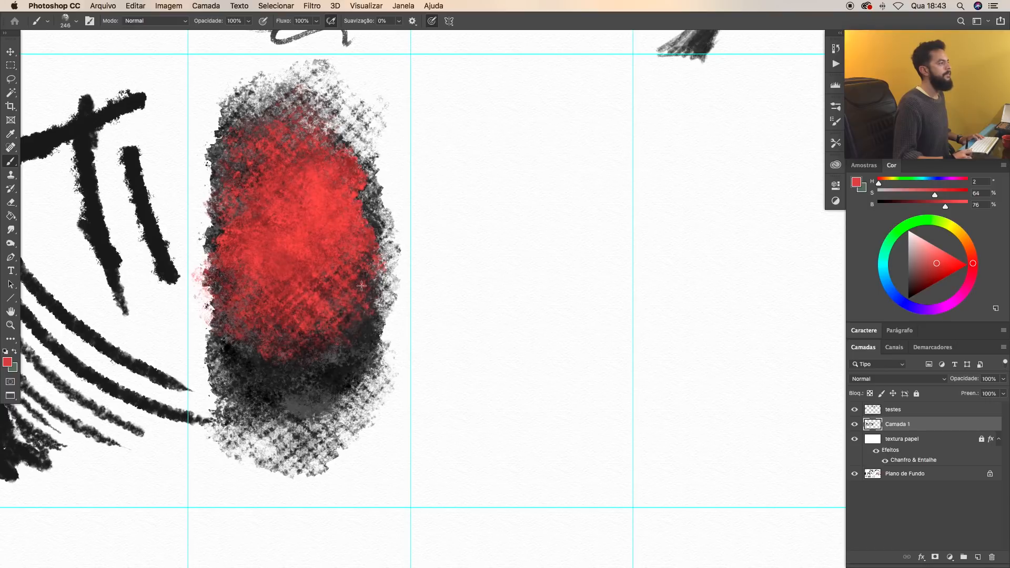
mouse_move(264, 411)
left_mouse_down()
mouse_move(312, 386)
mouse_move(346, 343)
mouse_move(279, 426)
mouse_move(305, 432)
mouse_move(322, 386)
mouse_move(386, 347)
left_mouse_up()
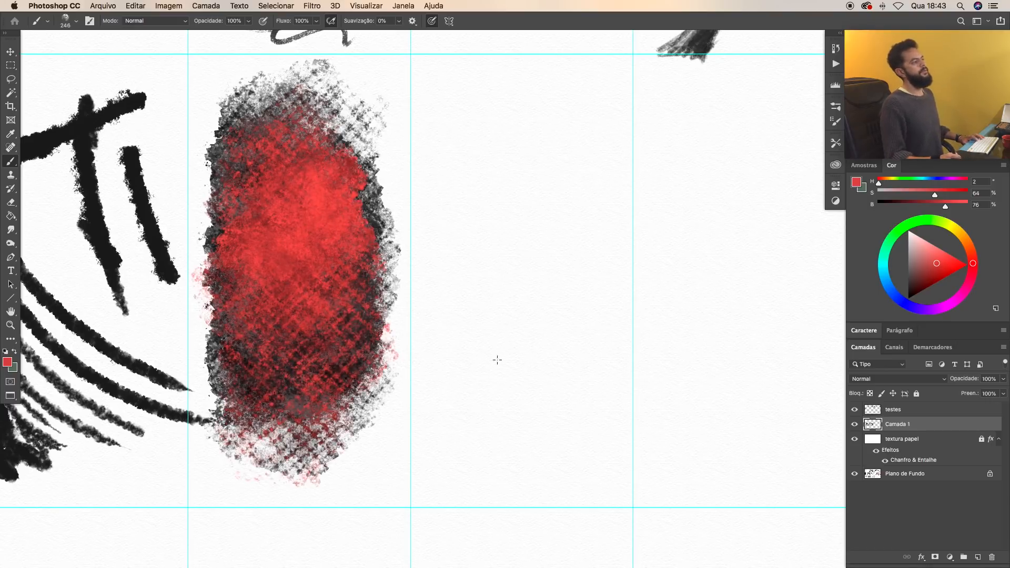
Step: Choose a yellow-orange (hue 42, saturation 65%, brightness 94%) and add a highlight over the red area of the oval patch
right_click(508, 346)
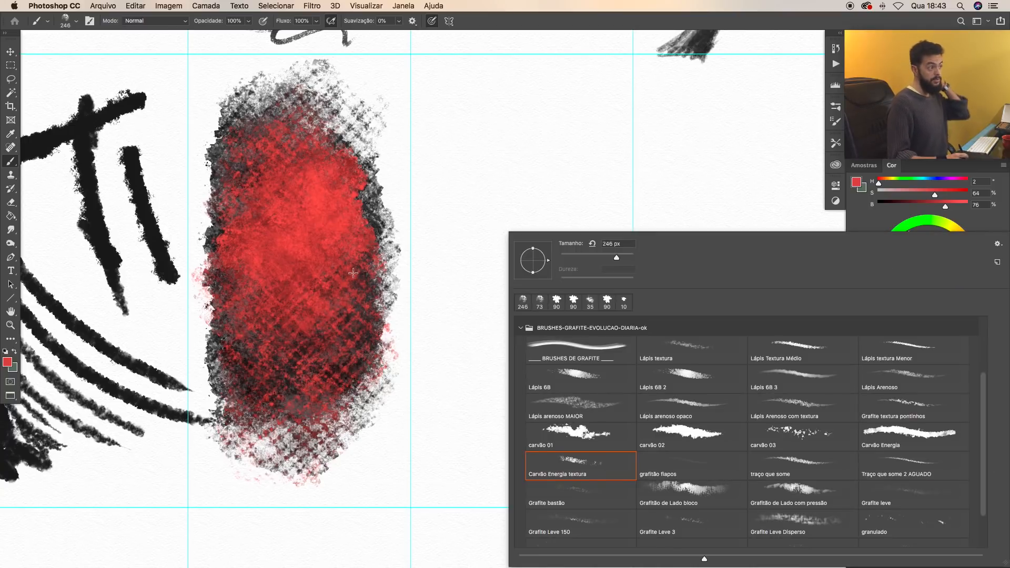
left_click(900, 202)
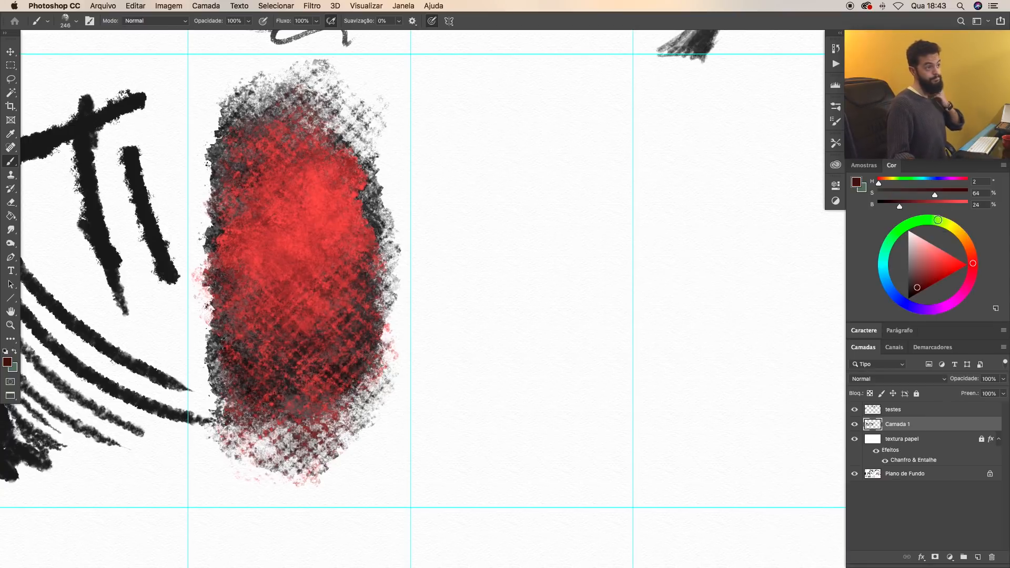
left_click(964, 230)
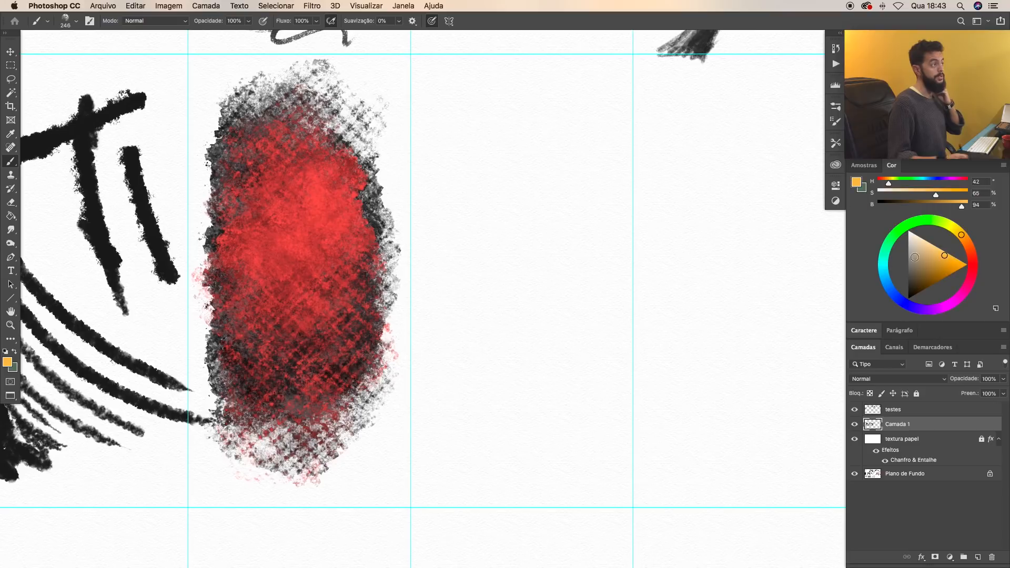
mouse_move(330, 232)
left_mouse_down()
mouse_move(308, 226)
mouse_move(300, 337)
left_mouse_up()
Step: Hatch a black patch at the head of the next column with the grafitão fiapos brush at 8 px
right_click(438, 354)
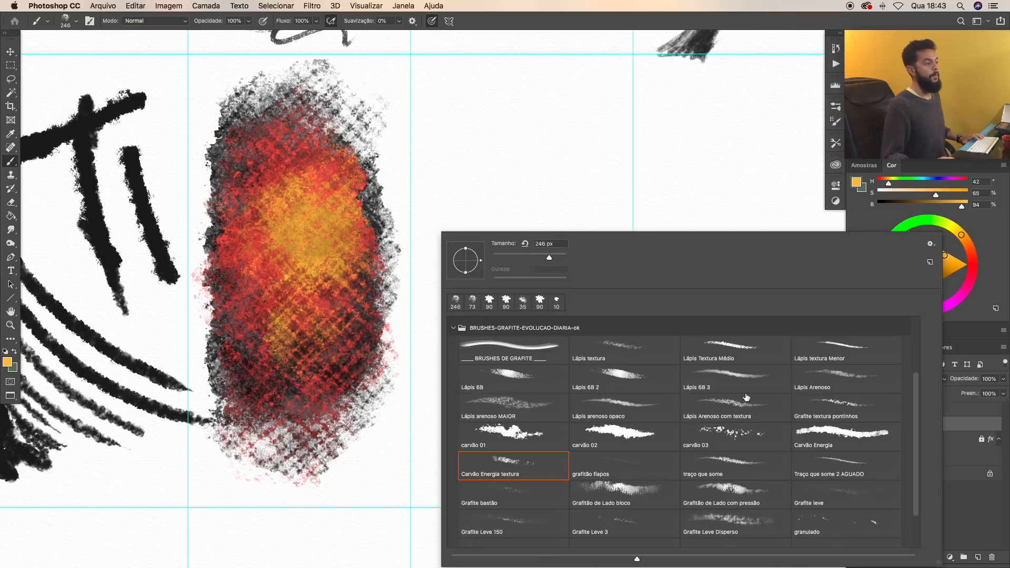
left_click(649, 469)
key("Return")
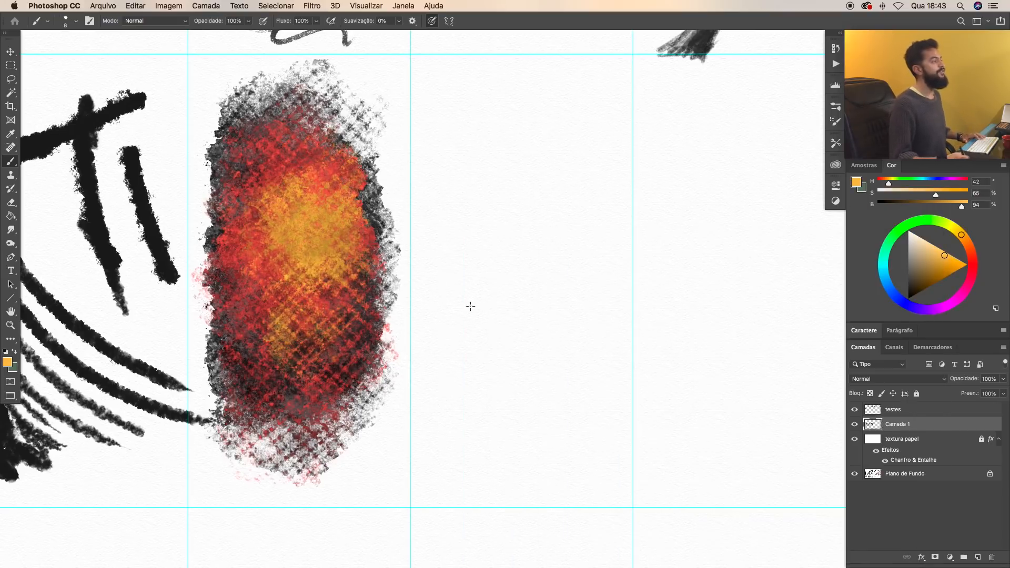
left_click_drag(900, 205, 877, 206)
left_click_drag(548, 138, 474, 219)
key("super+z")
mouse_move(431, 138)
left_mouse_down()
mouse_move(519, 102)
mouse_move(551, 103)
mouse_move(434, 138)
mouse_move(556, 118)
mouse_move(437, 158)
mouse_move(450, 170)
mouse_move(553, 158)
mouse_move(440, 197)
left_mouse_up()
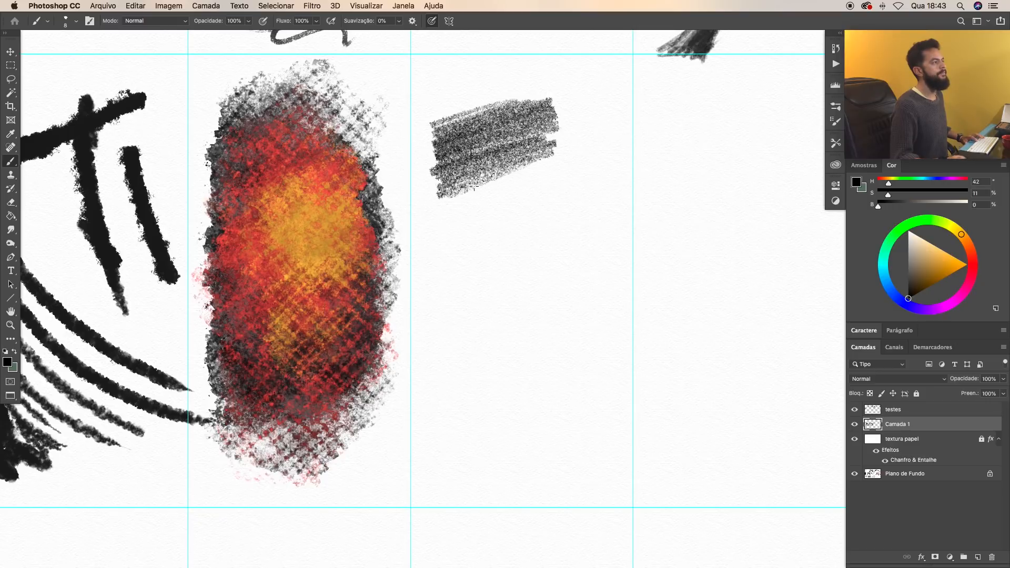
Step: Compare the hatching with the pencil samples in the upper row and check the brush presets
left_click_drag(763, 85, 535, 232)
mouse_move(764, 126)
left_mouse_down()
mouse_move(567, 258)
mouse_move(464, 344)
left_mouse_up()
left_click_drag(430, 140, 461, 182)
key("super+z")
right_click(471, 204)
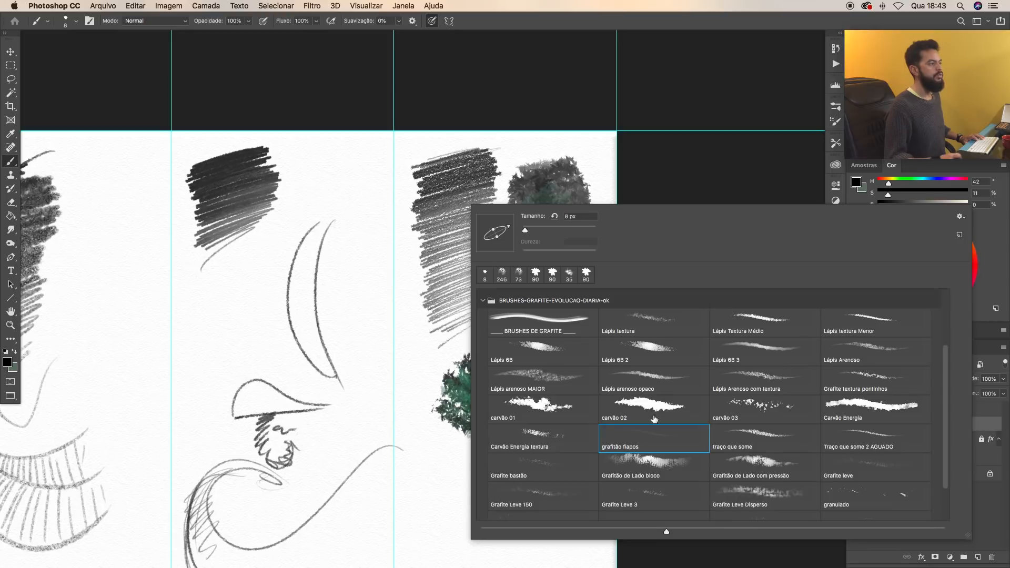
left_click(342, 400)
left_click_drag(337, 428, 684, 218)
left_click_drag(233, 488, 604, 280)
Step: Hatch a second, tapering black patch below the first grafitão fiapos patch
mouse_move(362, 277)
left_mouse_down()
mouse_move(253, 326)
mouse_move(363, 316)
mouse_move(247, 379)
mouse_move(328, 393)
mouse_move(265, 453)
left_mouse_up()
mouse_move(350, 391)
left_mouse_down()
mouse_move(364, 437)
mouse_move(298, 449)
mouse_move(318, 482)
mouse_move(403, 410)
left_mouse_up()
key("super+z")
Step: Paint a blended patch of red-orange, orange and pale yellow below the hatching, sampling the intermediate tones from the canvas
left_click(933, 270)
mouse_move(269, 489)
left_mouse_down()
mouse_move(321, 437)
mouse_move(363, 500)
mouse_move(403, 432)
mouse_move(314, 504)
mouse_move(267, 498)
left_mouse_up()
left_click(934, 254)
left_click(972, 252)
left_click_drag(337, 448, 316, 487)
left_click(933, 270)
mouse_move(411, 440)
left_mouse_down()
mouse_move(316, 513)
mouse_move(337, 474)
left_mouse_up()
left_click(322, 438, "alt")
left_click_drag(323, 438, 357, 432)
left_click(315, 452, "alt")
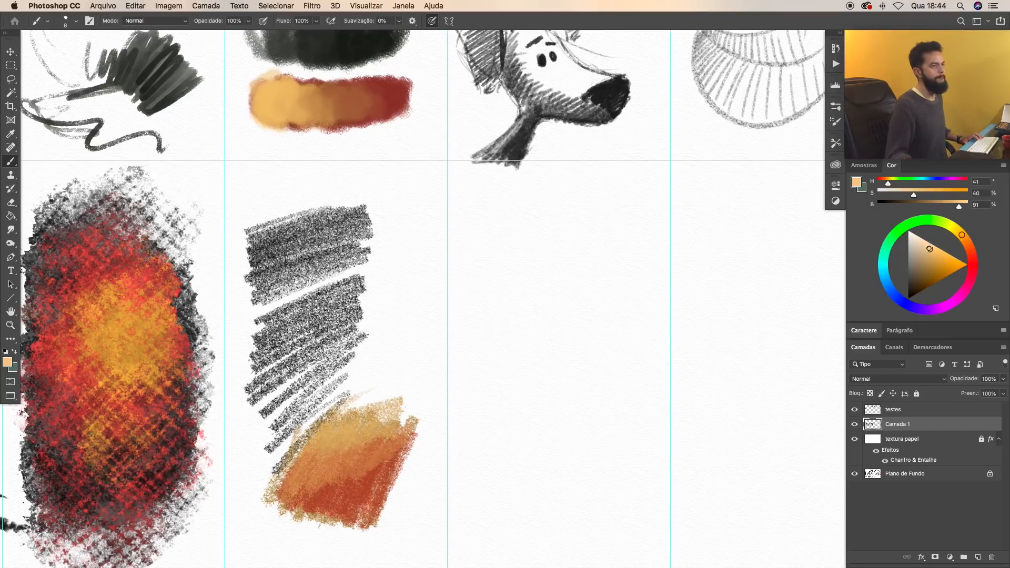
Step: Draw a thick black oval ring in the next column with the traço que some brush at 8 px
scroll(411, 311, "down", 3)
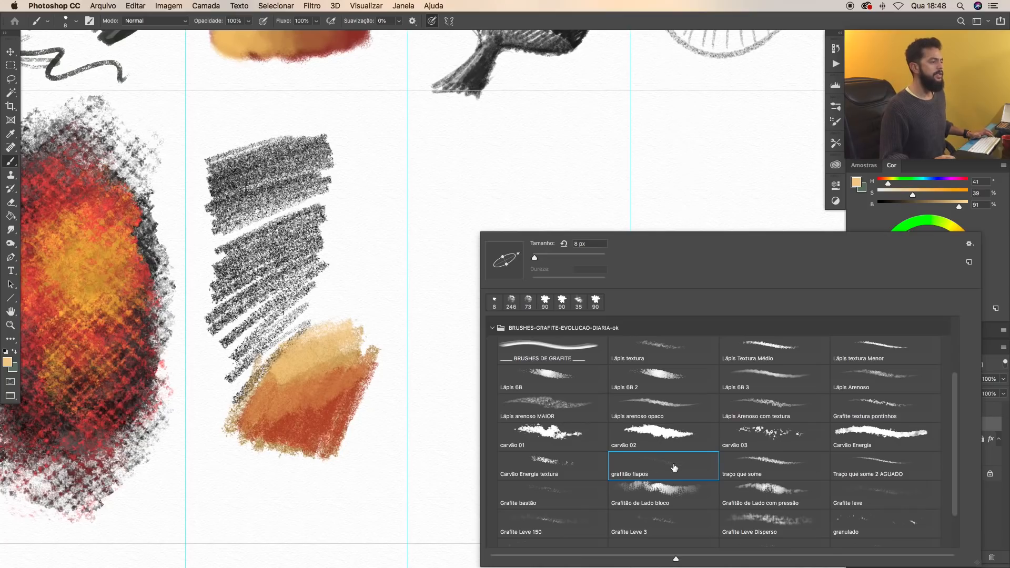
left_click(744, 470)
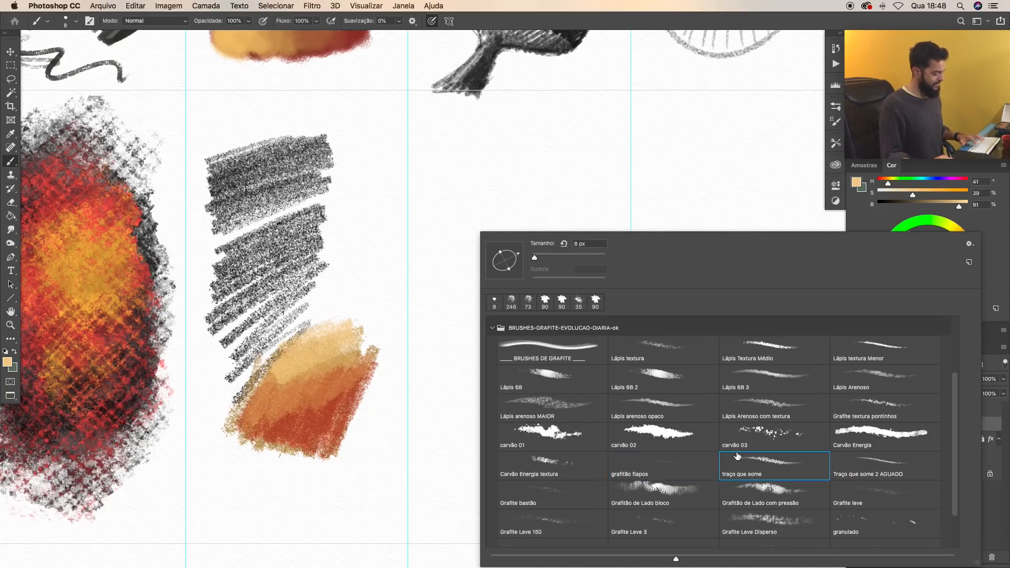
key("Return")
left_click_drag(960, 206, 854, 211)
mouse_move(525, 141)
left_mouse_down()
mouse_move(505, 317)
mouse_move(492, 311)
mouse_move(505, 174)
mouse_move(526, 300)
mouse_move(558, 206)
mouse_move(477, 286)
mouse_move(476, 226)
mouse_move(495, 189)
mouse_move(542, 303)
mouse_move(480, 220)
mouse_move(571, 222)
mouse_move(571, 268)
mouse_move(478, 232)
left_mouse_up()
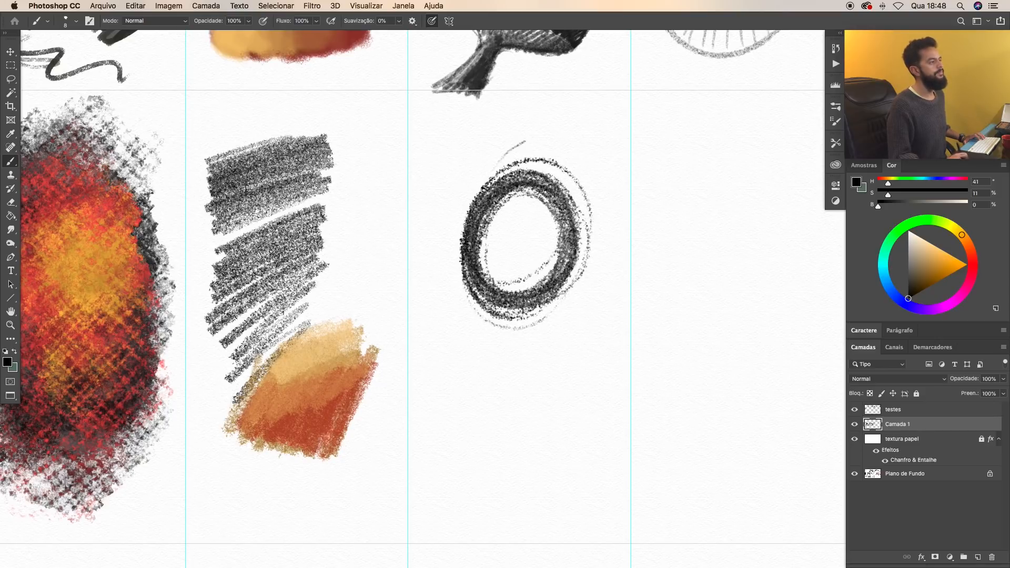
Step: Scribble a tangle of overlapping loops below the ring with the traço que some brush
mouse_move(418, 337)
left_mouse_down()
mouse_move(409, 429)
mouse_move(532, 421)
mouse_move(579, 269)
left_mouse_up()
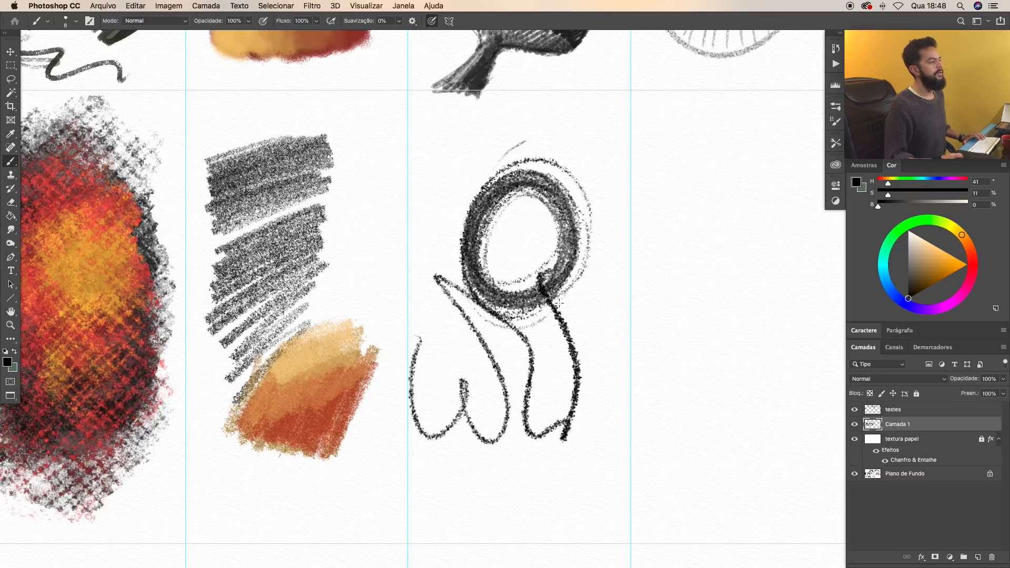
key("super+z")
mouse_move(457, 326)
left_mouse_down()
mouse_move(507, 440)
mouse_move(535, 442)
left_mouse_up()
key("super+z")
mouse_move(454, 322)
left_mouse_down()
mouse_move(447, 407)
mouse_move(474, 492)
mouse_move(538, 340)
mouse_move(552, 447)
left_mouse_up()
mouse_move(585, 299)
left_mouse_down()
mouse_move(615, 432)
mouse_move(558, 466)
mouse_move(448, 494)
mouse_move(532, 369)
mouse_move(568, 416)
mouse_move(526, 453)
mouse_move(590, 368)
mouse_move(618, 376)
mouse_move(563, 442)
mouse_move(489, 363)
mouse_move(479, 391)
mouse_move(537, 364)
mouse_move(497, 437)
mouse_move(532, 352)
mouse_move(454, 367)
mouse_move(511, 411)
left_mouse_up()
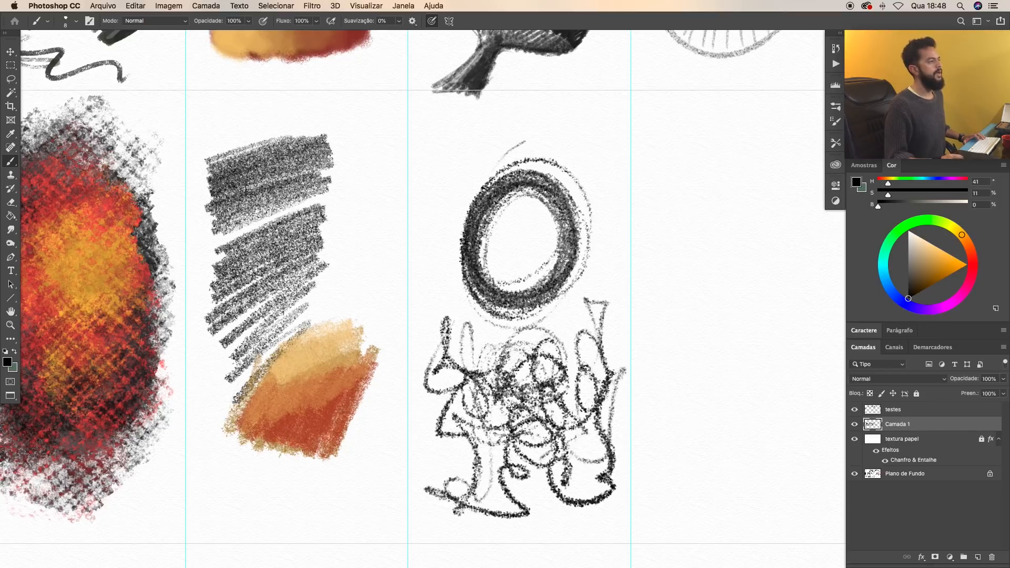
Step: Add long vertical strokes beside the ring and a row of light and dark hatch strokes above it
scroll(532, 285, "right", 5)
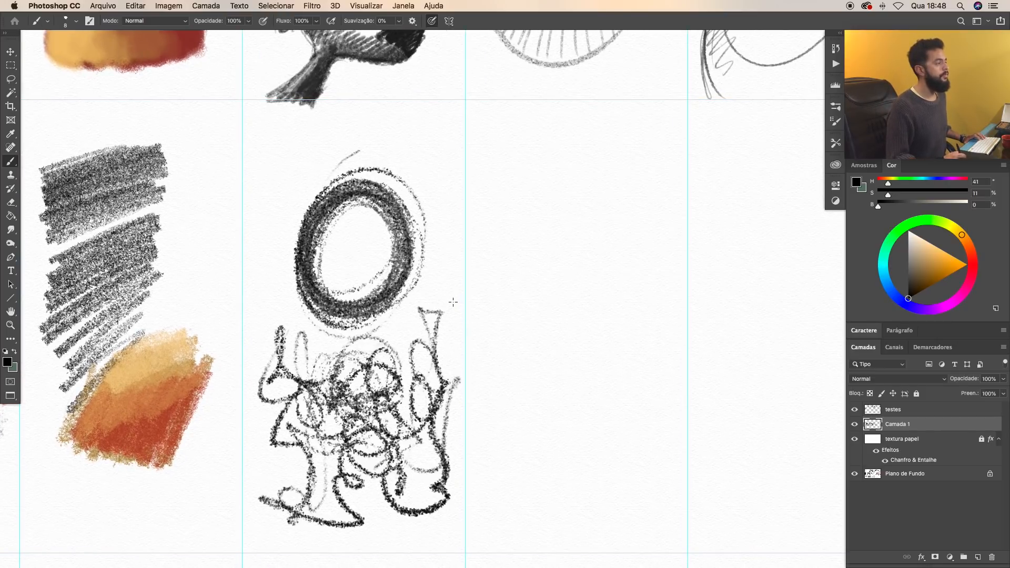
mouse_move(258, 219)
left_mouse_down()
mouse_move(322, 427)
mouse_move(298, 373)
mouse_move(311, 393)
left_mouse_up()
key("super+z")
mouse_move(268, 180)
left_mouse_down()
mouse_move(299, 360)
mouse_move(322, 396)
left_mouse_up()
left_click_drag(255, 156, 260, 285)
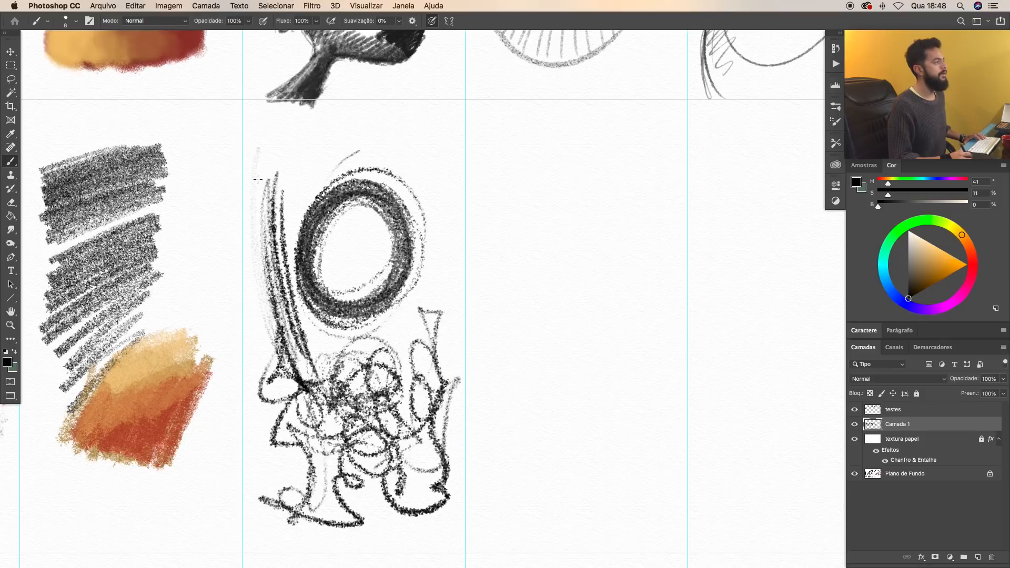
mouse_move(267, 129)
left_mouse_down()
mouse_move(278, 246)
mouse_move(290, 242)
left_mouse_up()
left_click_drag(308, 127, 301, 212)
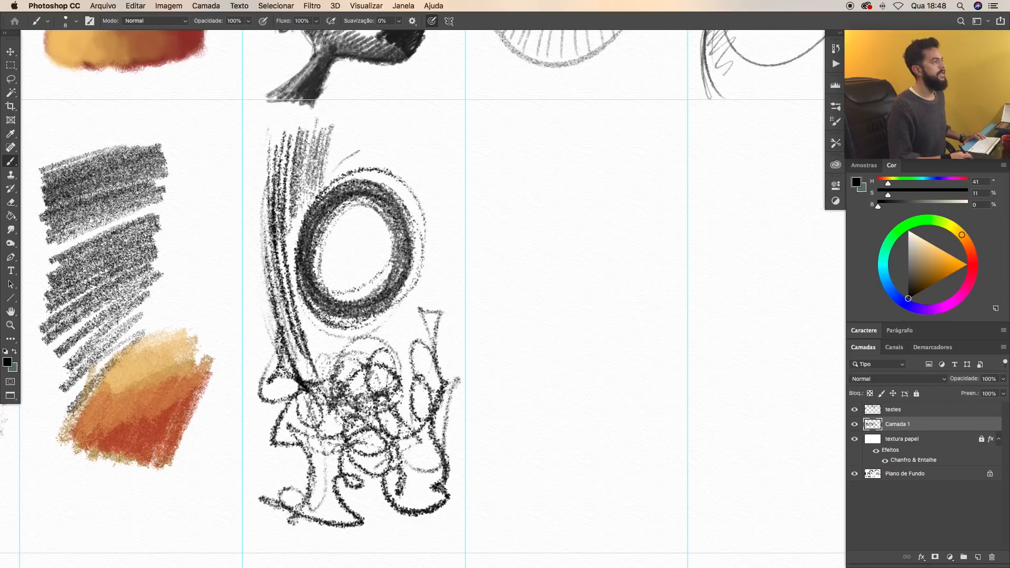
left_click_drag(375, 171, 396, 109)
left_click_drag(389, 173, 409, 110)
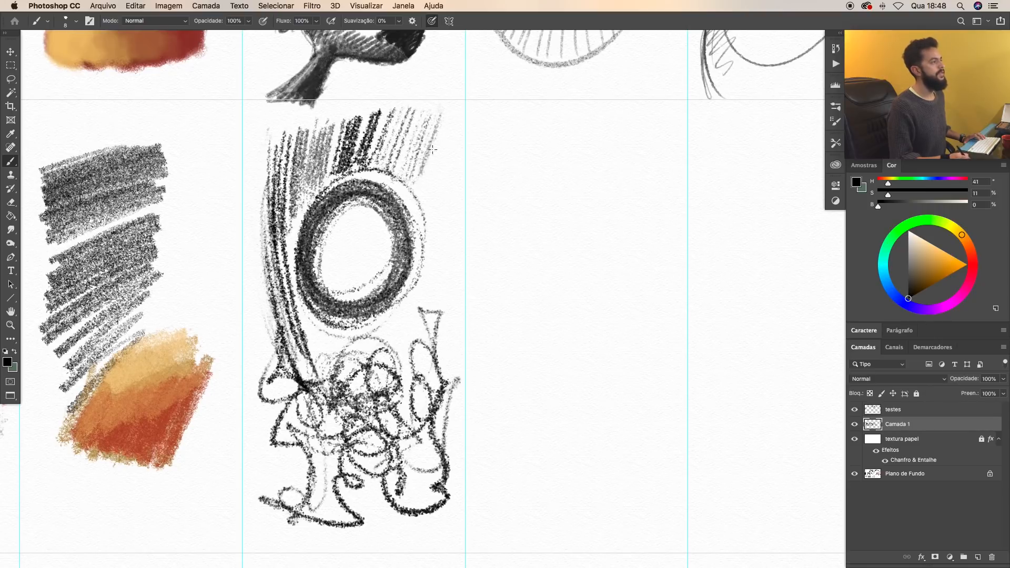
left_click_drag(440, 155, 435, 192)
Step: Draw light overlapping ellipses and a darkening zigzag in the next column with the Traço que some 2 AGUADO brush at 10 px
right_click(684, 369)
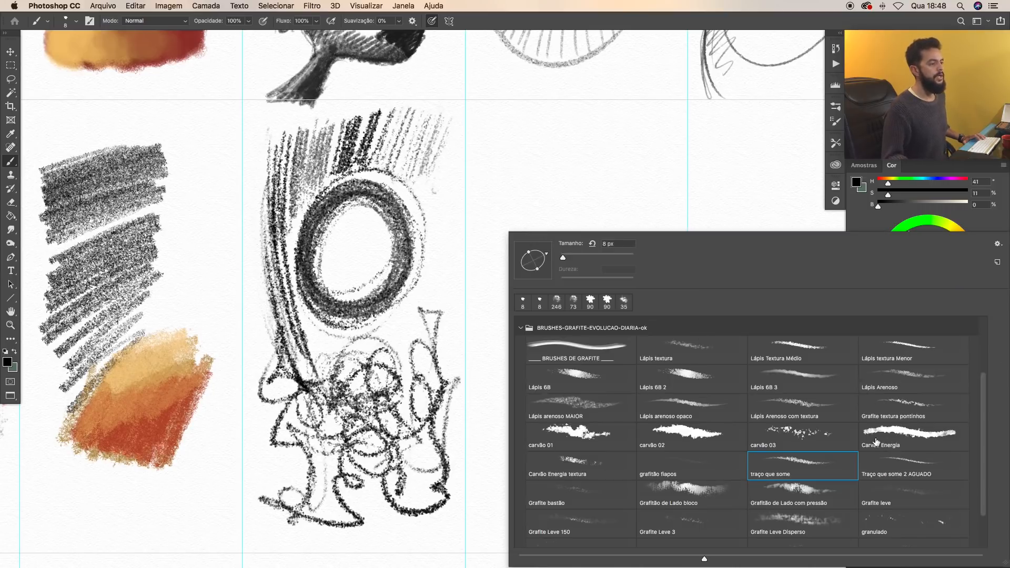
left_click(884, 467)
mouse_move(513, 230)
left_mouse_down()
mouse_move(514, 239)
mouse_move(591, 154)
mouse_move(582, 206)
mouse_move(616, 174)
mouse_move(643, 186)
mouse_move(665, 250)
mouse_move(664, 310)
left_mouse_up()
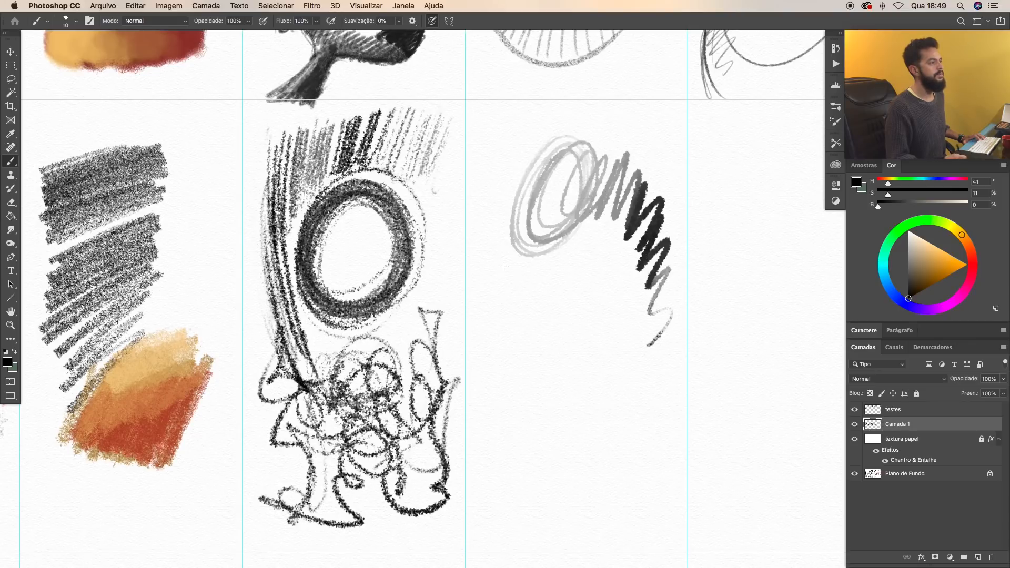
mouse_move(548, 306)
left_mouse_down()
mouse_move(521, 386)
mouse_move(532, 386)
mouse_move(487, 304)
left_mouse_up()
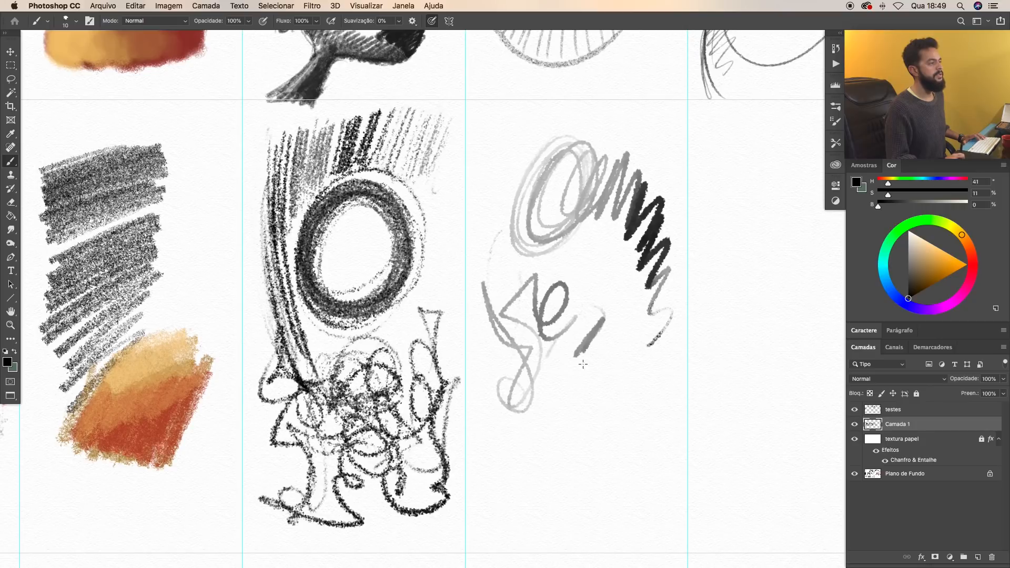
left_click_drag(584, 352, 630, 361)
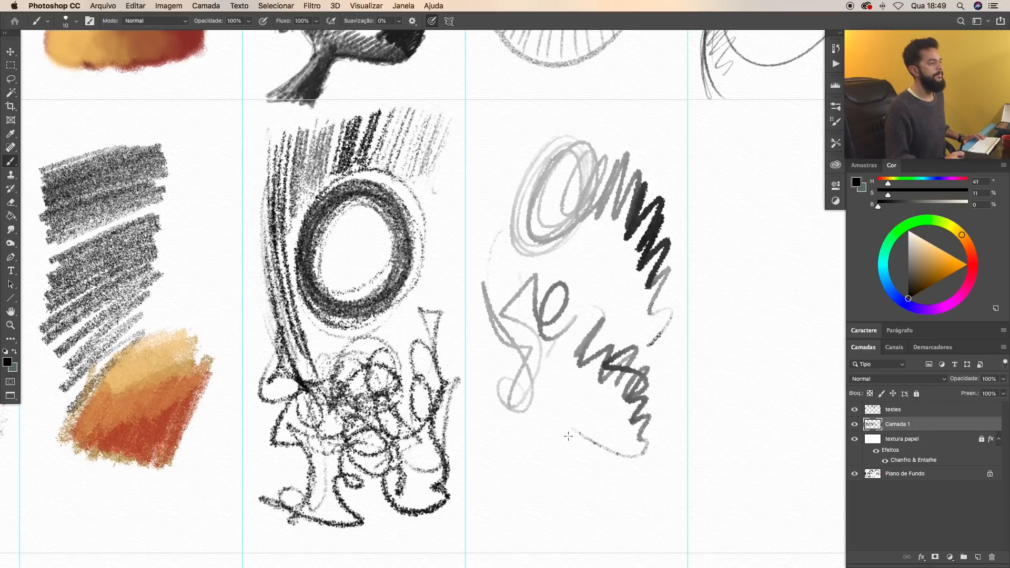
Step: Enlarge the brush to 30 px and paint washed grey strokes and a speckled patch below the zigzag
mouse_move(555, 290)
left_mouse_down()
mouse_move(513, 336)
mouse_move(590, 372)
left_mouse_up()
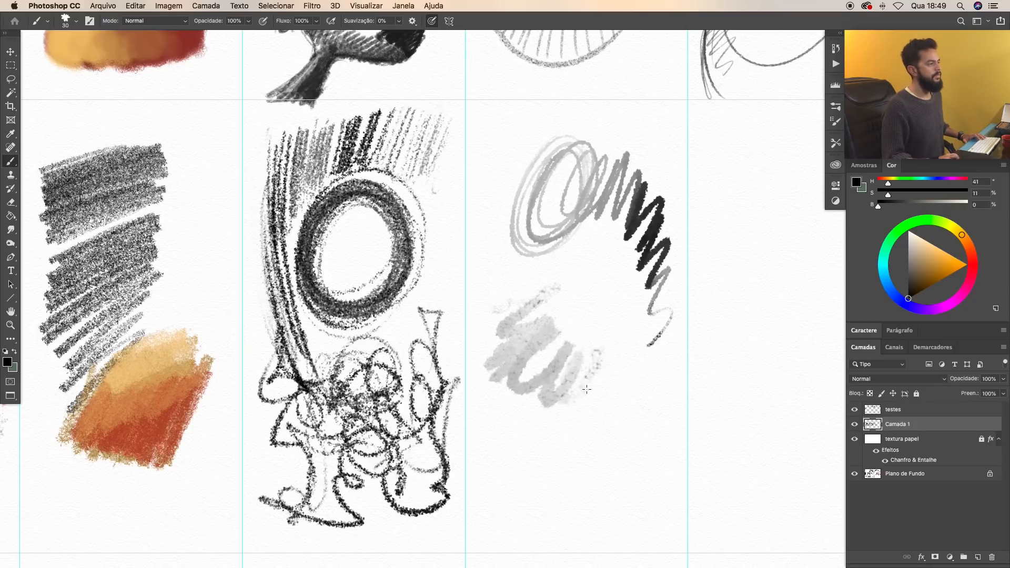
mouse_move(501, 402)
left_mouse_down()
mouse_move(534, 435)
mouse_move(558, 431)
mouse_move(573, 462)
mouse_move(604, 474)
mouse_move(628, 439)
mouse_move(613, 418)
mouse_move(601, 437)
mouse_move(555, 437)
mouse_move(524, 474)
mouse_move(541, 499)
mouse_move(619, 469)
mouse_move(572, 479)
mouse_move(610, 496)
mouse_move(562, 490)
mouse_move(594, 510)
left_mouse_up()
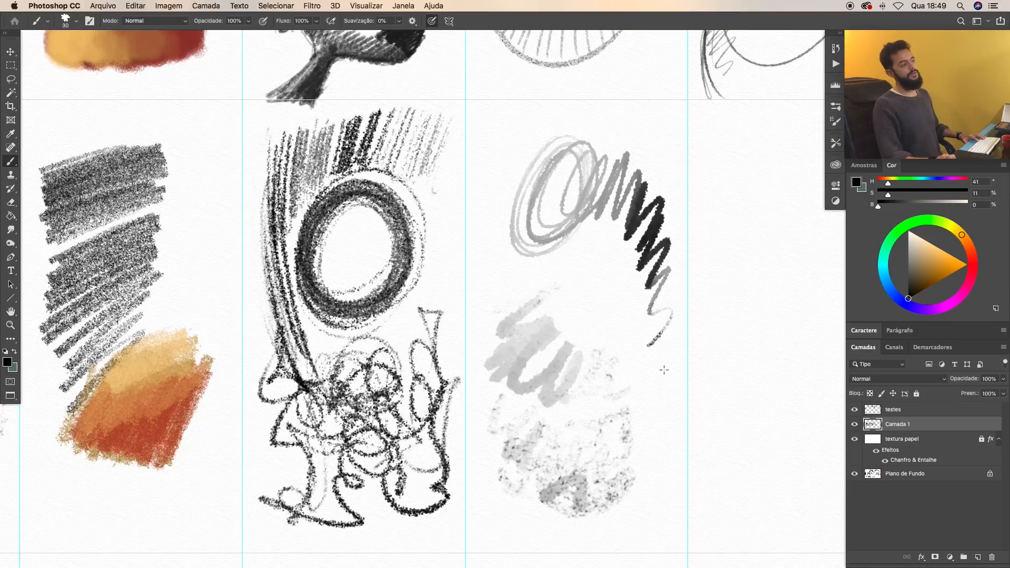
Step: Switch to the Grafite bastão brush and try a stroke in the next empty column
scroll(639, 384, "right", 6)
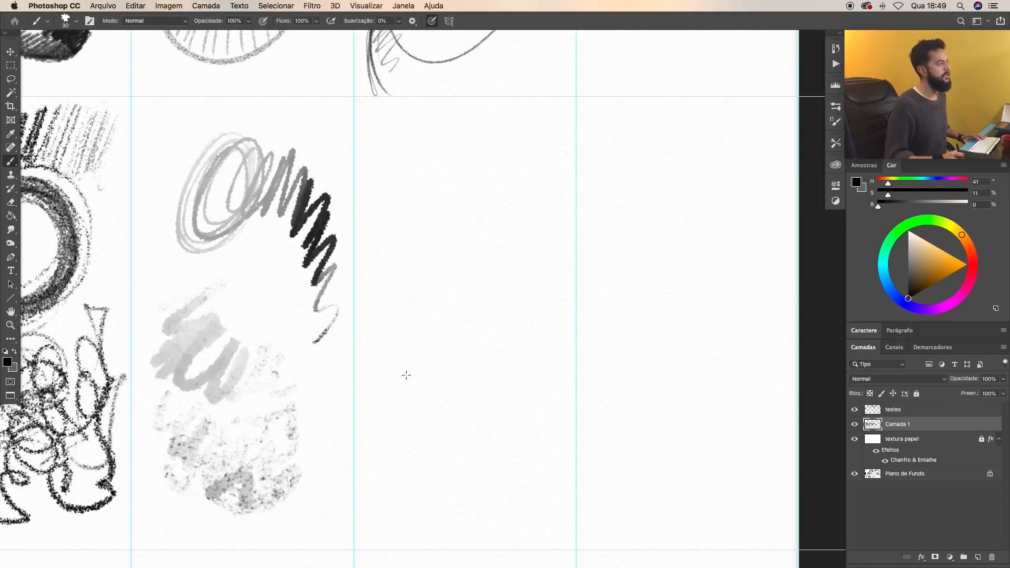
right_click(406, 375)
left_click(478, 494)
key("Return")
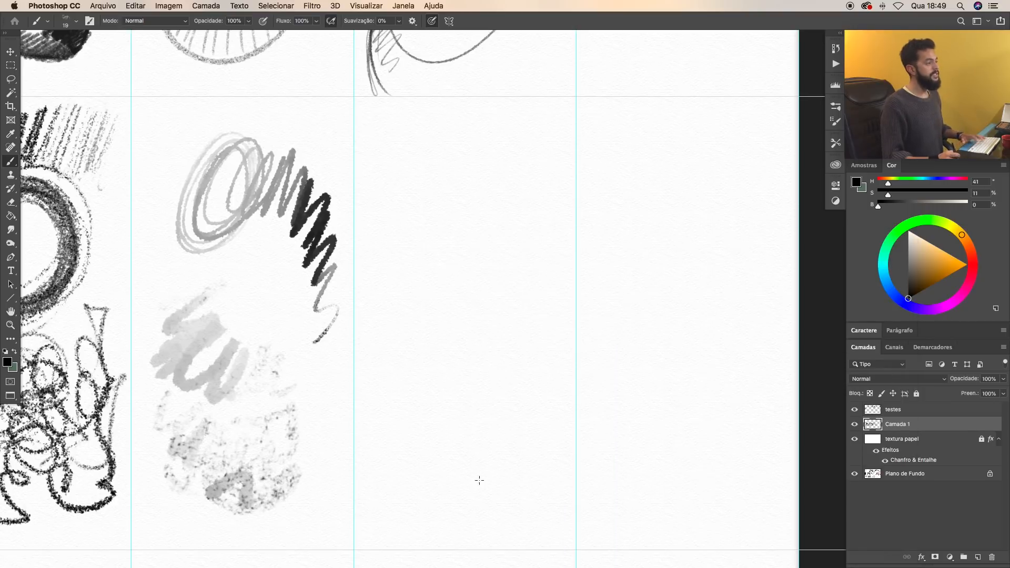
mouse_move(436, 190)
left_mouse_down()
mouse_move(399, 208)
mouse_move(462, 206)
mouse_move(442, 249)
left_mouse_up()
key("super+z")
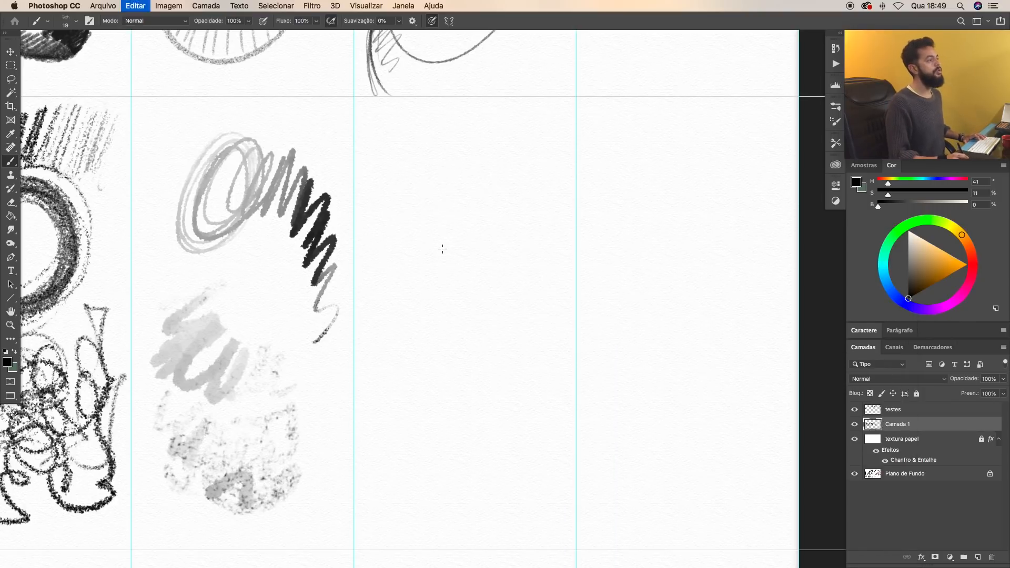
Step: Paint a large hatched black patch with the Grafite bastão brush, darkening its lower part and adding lighter strokes beneath it
mouse_move(416, 147)
left_mouse_down()
mouse_move(536, 143)
mouse_move(532, 158)
mouse_move(383, 176)
mouse_move(527, 182)
mouse_move(533, 213)
mouse_move(543, 217)
mouse_move(442, 247)
mouse_move(537, 247)
mouse_move(404, 273)
mouse_move(542, 266)
mouse_move(395, 285)
mouse_move(532, 282)
mouse_move(443, 297)
mouse_move(537, 295)
mouse_move(387, 315)
mouse_move(538, 312)
mouse_move(395, 338)
left_mouse_up()
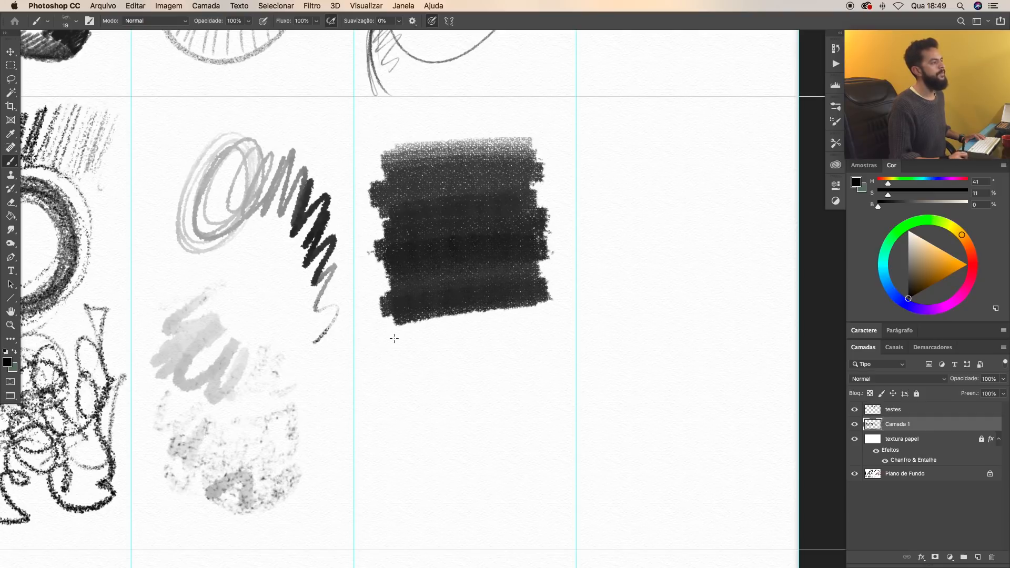
mouse_move(530, 315)
left_mouse_down()
mouse_move(386, 340)
mouse_move(474, 346)
mouse_move(532, 426)
mouse_move(514, 387)
mouse_move(507, 323)
mouse_move(448, 390)
left_mouse_up()
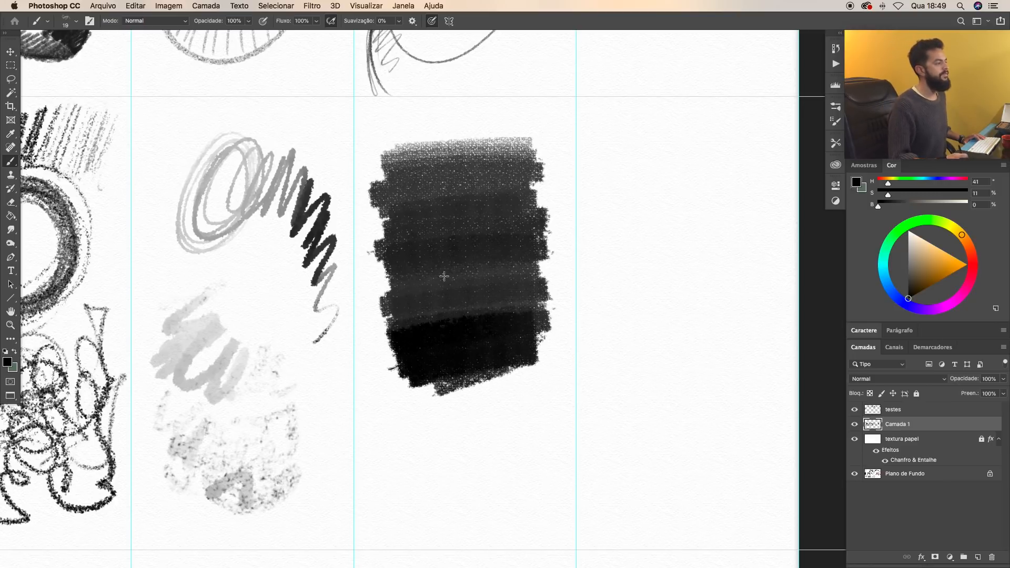
mouse_move(387, 332)
left_mouse_down()
mouse_move(405, 398)
mouse_move(423, 411)
mouse_move(450, 408)
mouse_move(467, 383)
mouse_move(500, 400)
mouse_move(413, 429)
mouse_move(492, 416)
mouse_move(508, 429)
left_mouse_up()
left_click_drag(572, 423, 531, 387)
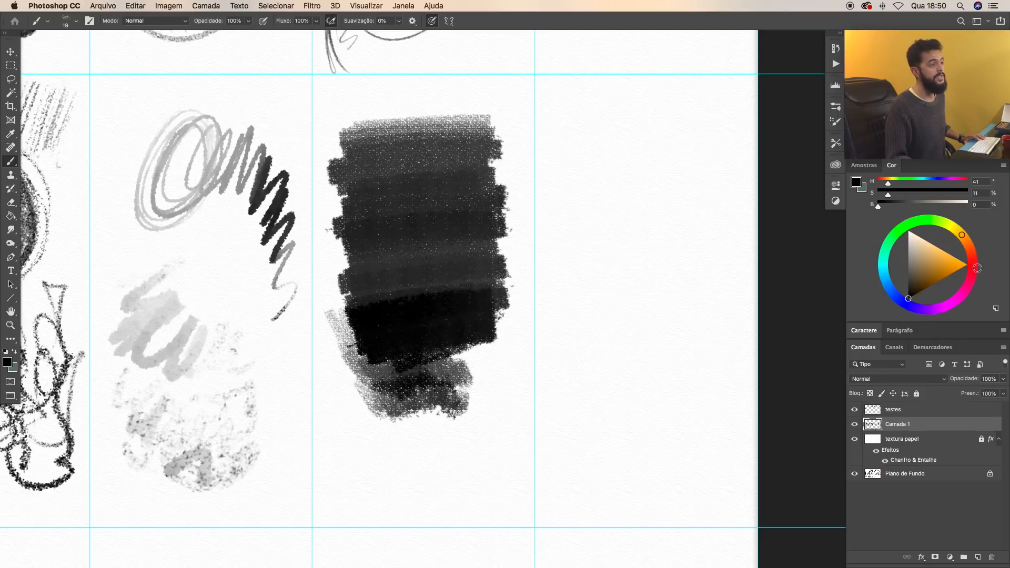
Step: Paint a blue rectangular swatch below the black patch, shading it into dark blue along one side
left_click(977, 269)
left_click(934, 266)
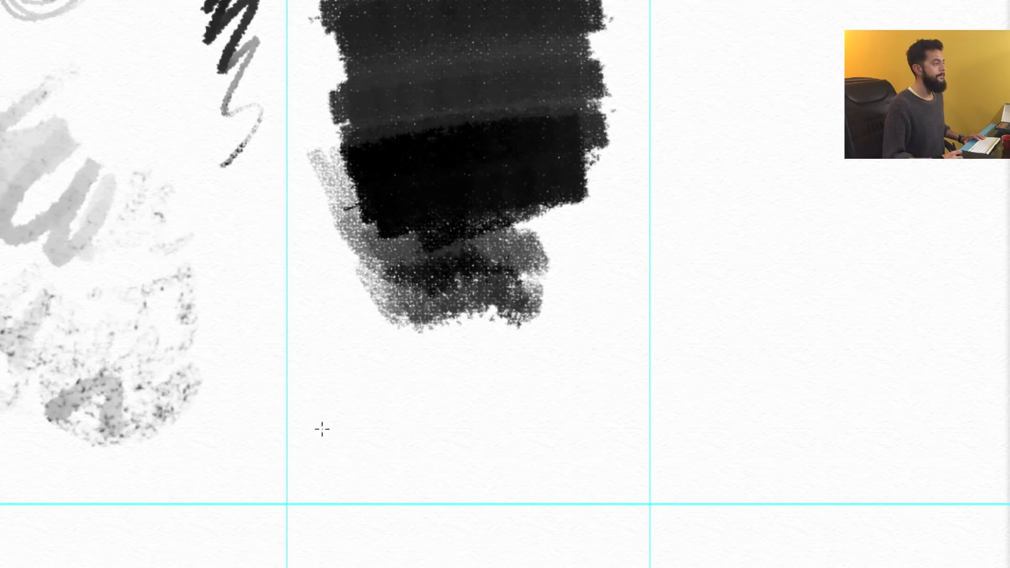
mouse_move(322, 430)
left_mouse_down()
mouse_move(337, 411)
mouse_move(366, 405)
mouse_move(479, 406)
mouse_move(490, 351)
left_mouse_up()
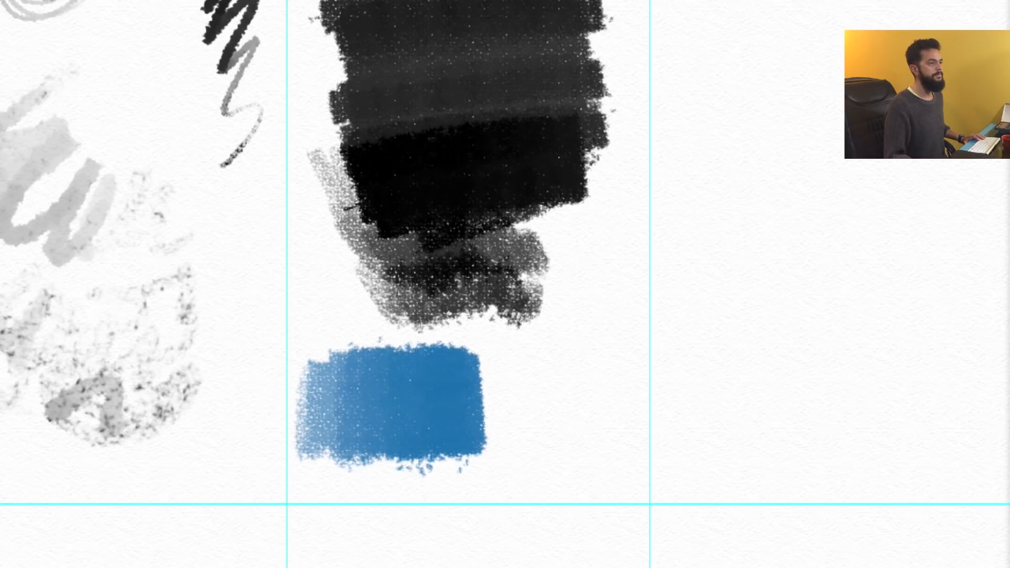
mouse_move(473, 439)
left_mouse_down()
mouse_move(444, 363)
mouse_move(419, 354)
mouse_move(411, 400)
mouse_move(360, 415)
mouse_move(363, 437)
mouse_move(479, 400)
mouse_move(463, 442)
mouse_move(443, 361)
left_mouse_up()
left_click_drag(430, 435, 397, 449)
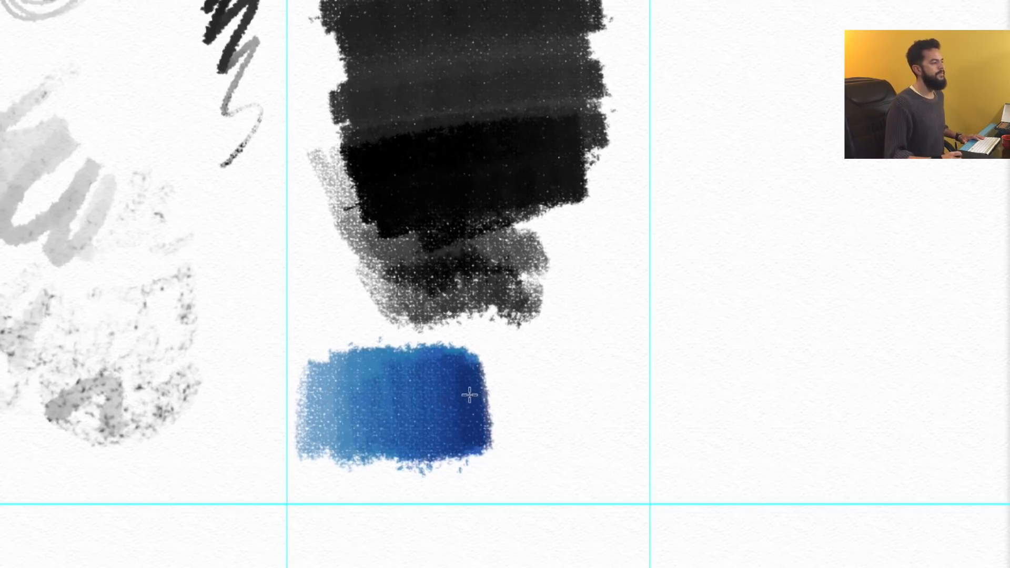
Step: Paint a rounded dark blue swatch beside the rectangular one and blend a light blue highlight into its upper part
mouse_move(530, 362)
left_mouse_down()
mouse_move(521, 386)
mouse_move(590, 326)
mouse_move(510, 432)
mouse_move(631, 394)
mouse_move(640, 410)
mouse_move(558, 479)
mouse_move(648, 437)
mouse_move(605, 516)
mouse_move(650, 466)
left_mouse_up()
mouse_move(554, 401)
left_mouse_down()
mouse_move(536, 388)
mouse_move(514, 420)
mouse_move(554, 429)
mouse_move(553, 344)
mouse_move(527, 390)
mouse_move(573, 431)
left_mouse_up()
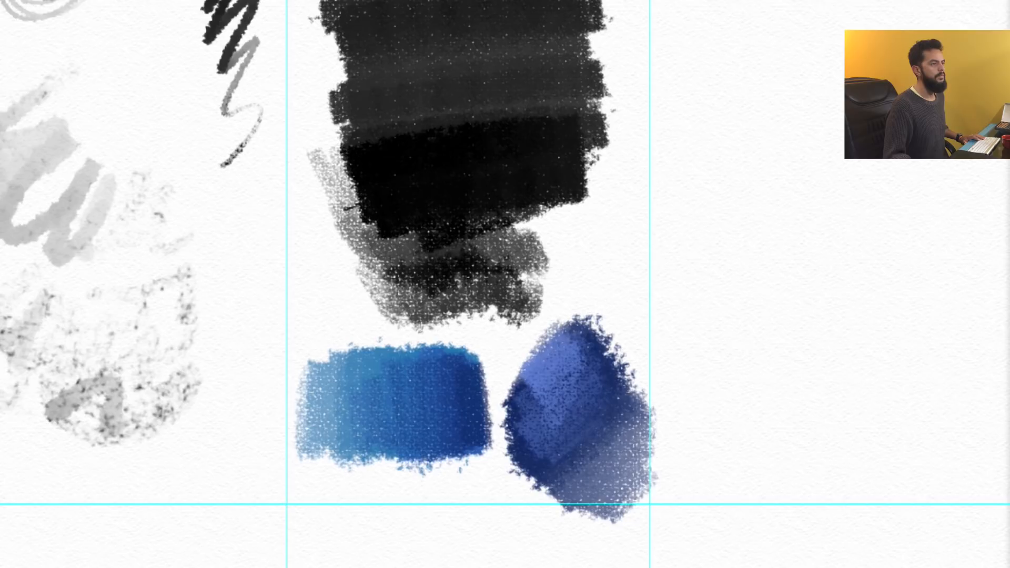
mouse_move(521, 396)
left_mouse_down()
mouse_move(574, 353)
mouse_move(590, 373)
mouse_move(585, 364)
mouse_move(567, 419)
left_mouse_up()
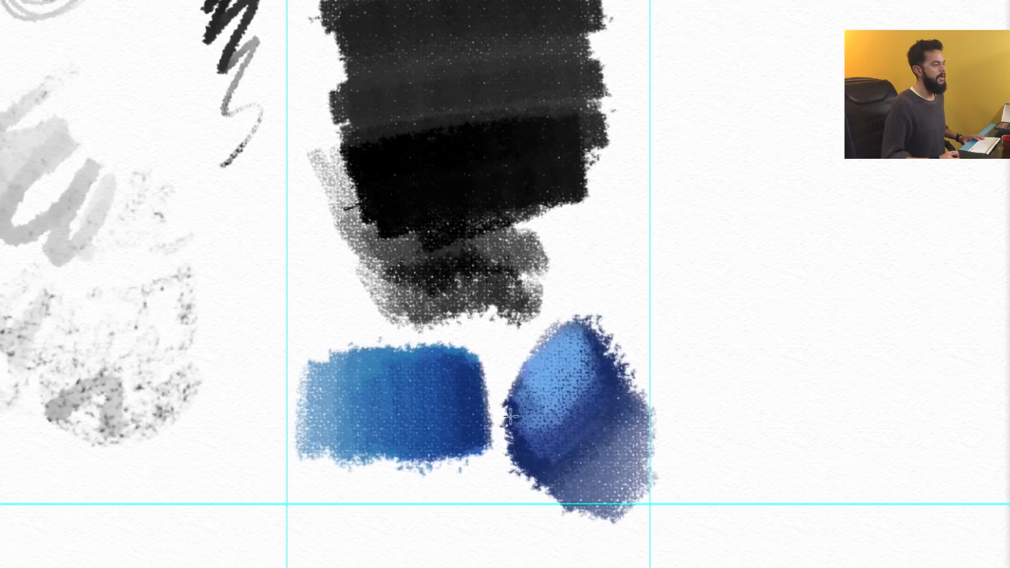
mouse_move(532, 414)
left_mouse_down()
mouse_move(563, 424)
mouse_move(611, 388)
left_mouse_up()
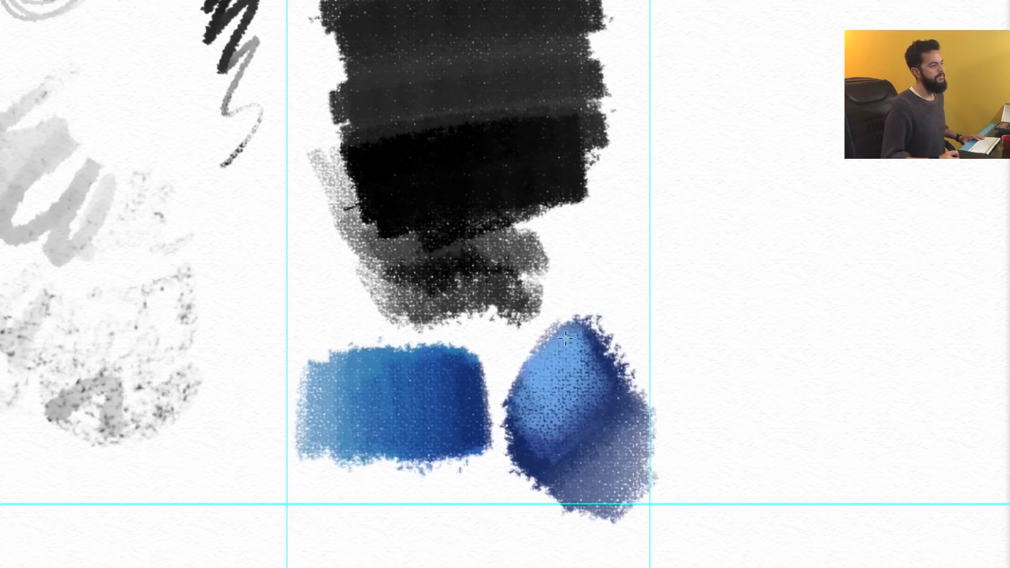
left_click_drag(572, 367, 594, 349)
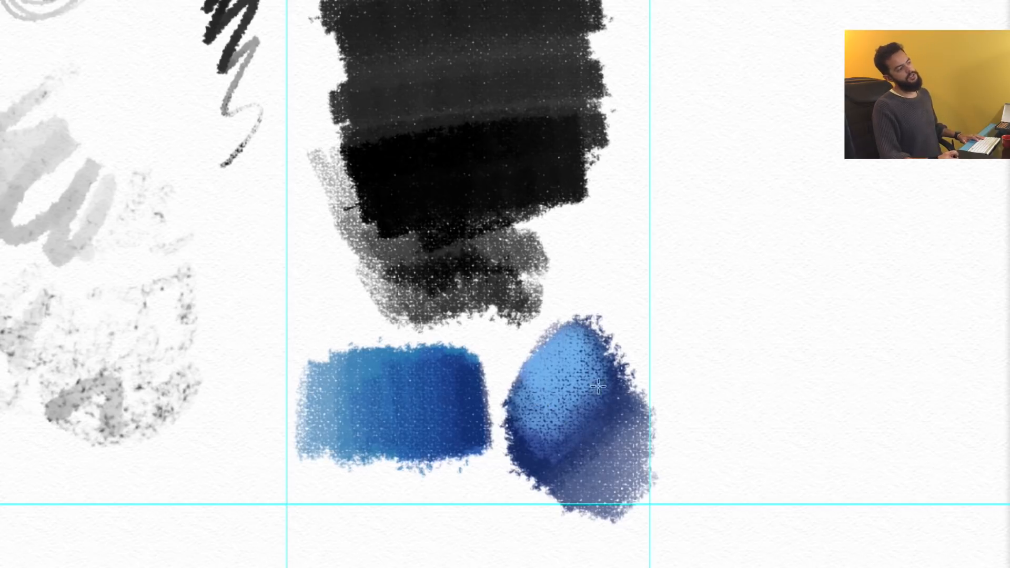
Step: Switch to the Grafitão de Lado bloco brush and paint a broad saturated blue patch in the next empty column
right_click(678, 375)
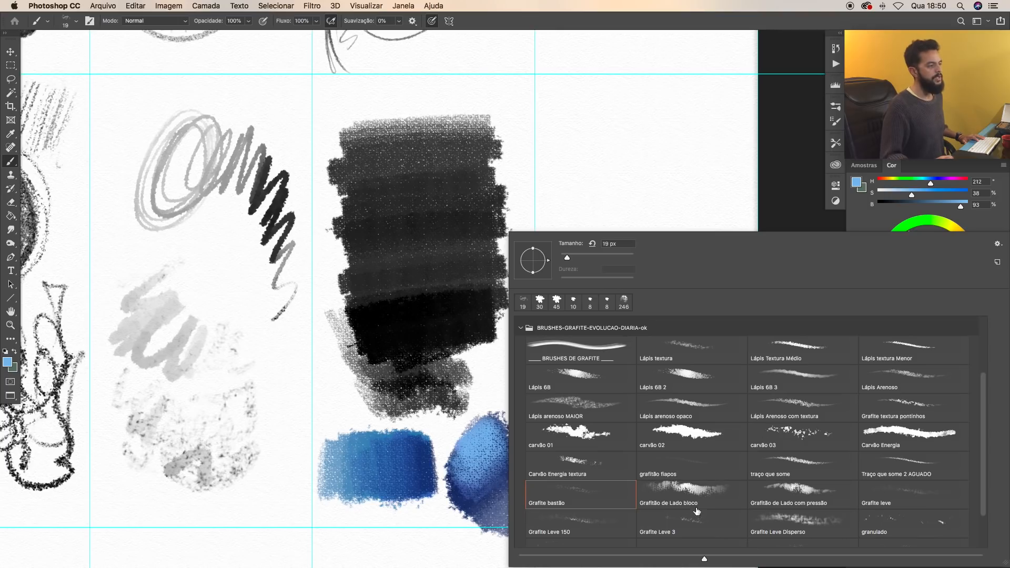
left_click(694, 496)
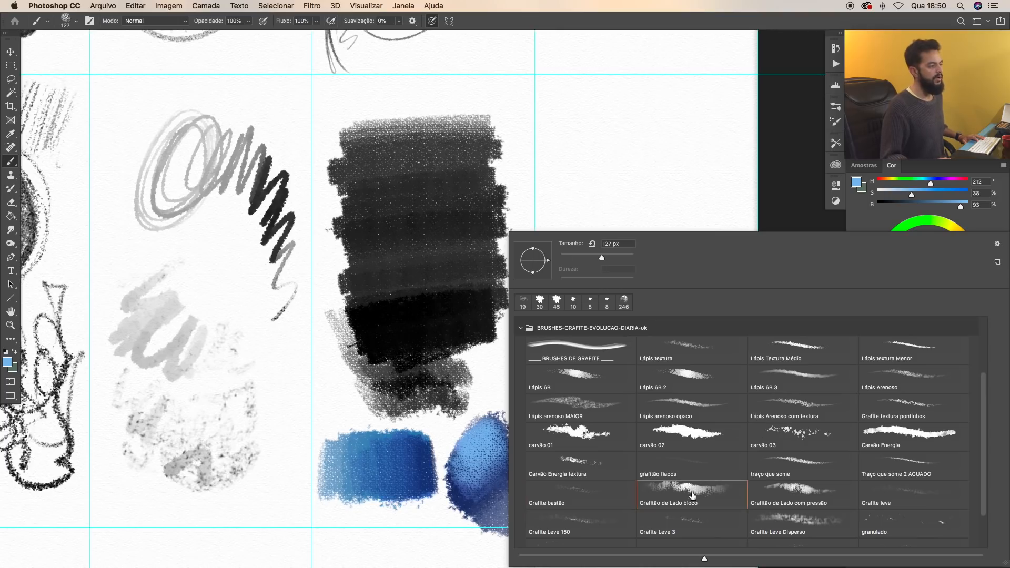
key("Return")
right_click(638, 406)
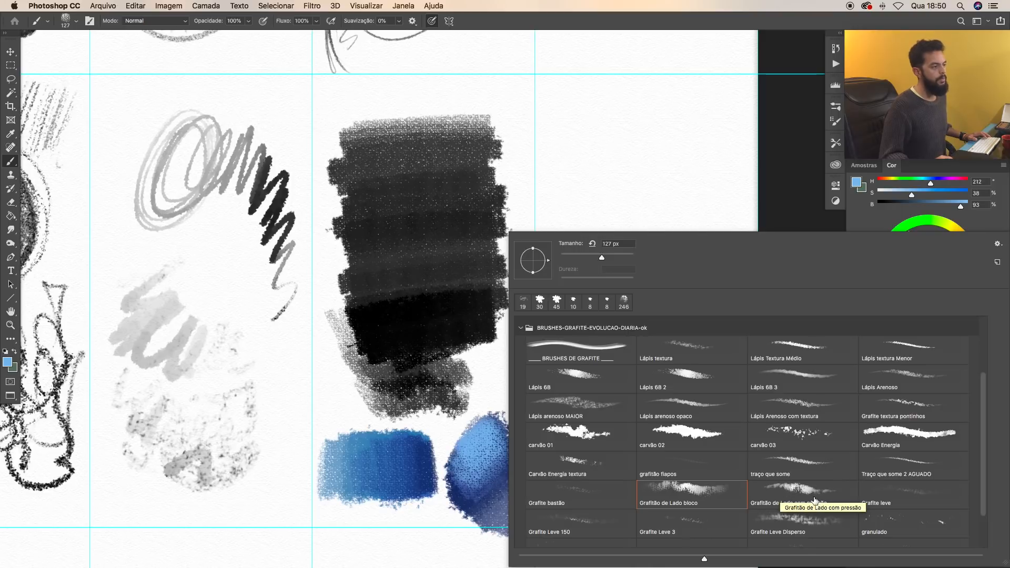
mouse_move(566, 161)
left_mouse_down()
mouse_move(607, 156)
mouse_move(621, 186)
left_mouse_up()
key("super+z")
left_click(944, 265)
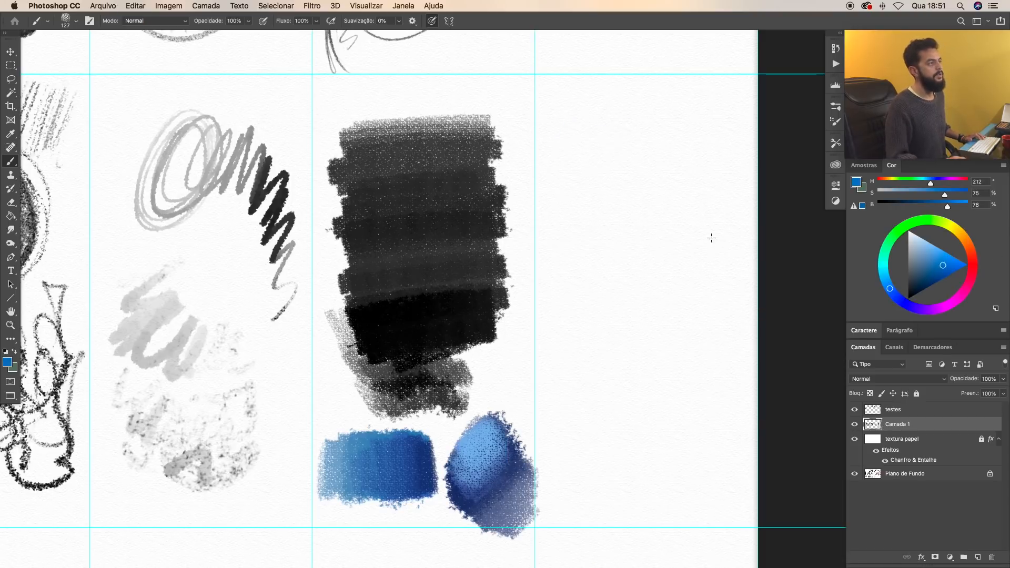
mouse_move(588, 129)
left_mouse_down()
mouse_move(572, 149)
mouse_move(604, 148)
mouse_move(547, 199)
mouse_move(605, 200)
mouse_move(651, 220)
mouse_move(610, 249)
mouse_move(573, 235)
mouse_move(644, 234)
mouse_move(585, 231)
mouse_move(578, 271)
mouse_move(639, 261)
mouse_move(640, 227)
left_mouse_up()
left_click_drag(586, 275, 618, 281)
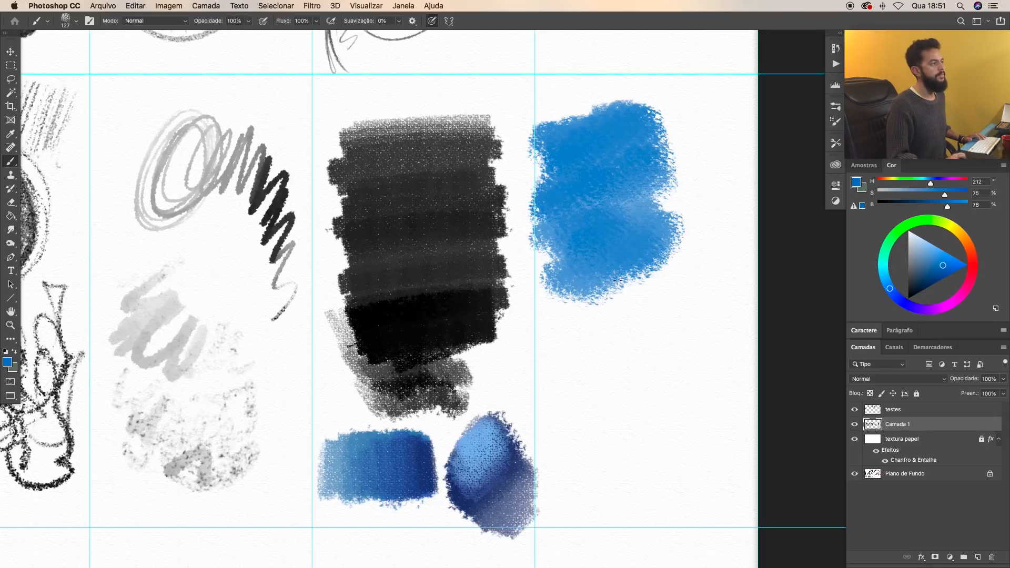
Step: Extend the blue patch downward with dense strokes and cover its lower half with a darker blue
left_click_drag(448, 109, 442, 158)
key("super+z")
mouse_move(585, 304)
left_mouse_down()
mouse_move(595, 337)
mouse_move(650, 268)
mouse_move(618, 270)
mouse_move(592, 328)
mouse_move(646, 303)
mouse_move(653, 267)
mouse_move(605, 258)
mouse_move(628, 257)
mouse_move(626, 244)
mouse_move(608, 271)
mouse_move(646, 264)
left_mouse_up()
left_click_drag(583, 306, 642, 262)
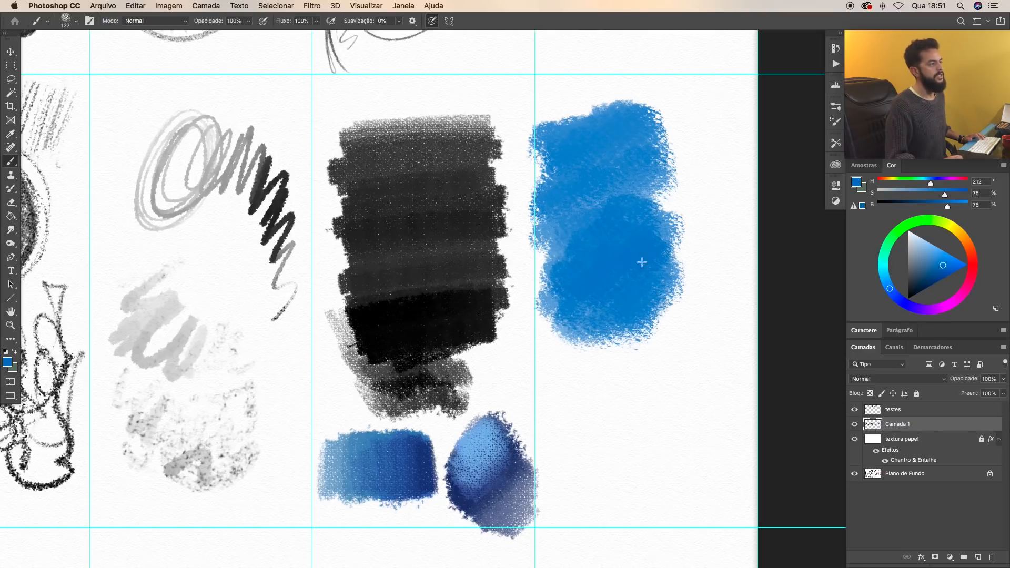
mouse_move(599, 258)
left_mouse_down()
mouse_move(621, 310)
mouse_move(648, 270)
mouse_move(578, 268)
mouse_move(609, 274)
left_mouse_up()
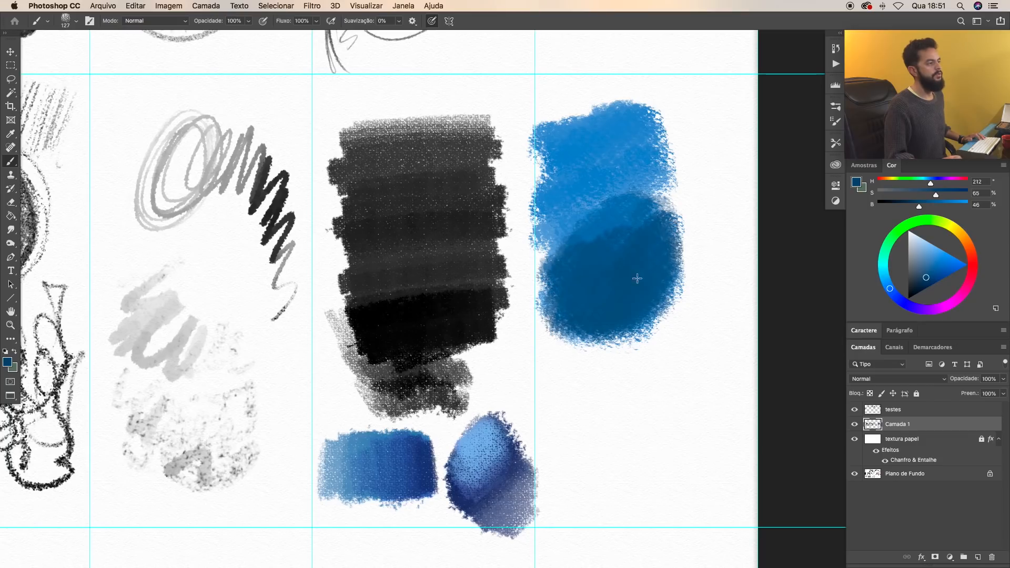
Step: Switch to the Grafitão de Lado com pressão brush and paint dark blue strokes of rising density in the next row's first column
right_click(658, 311)
left_click(785, 489)
key("Return")
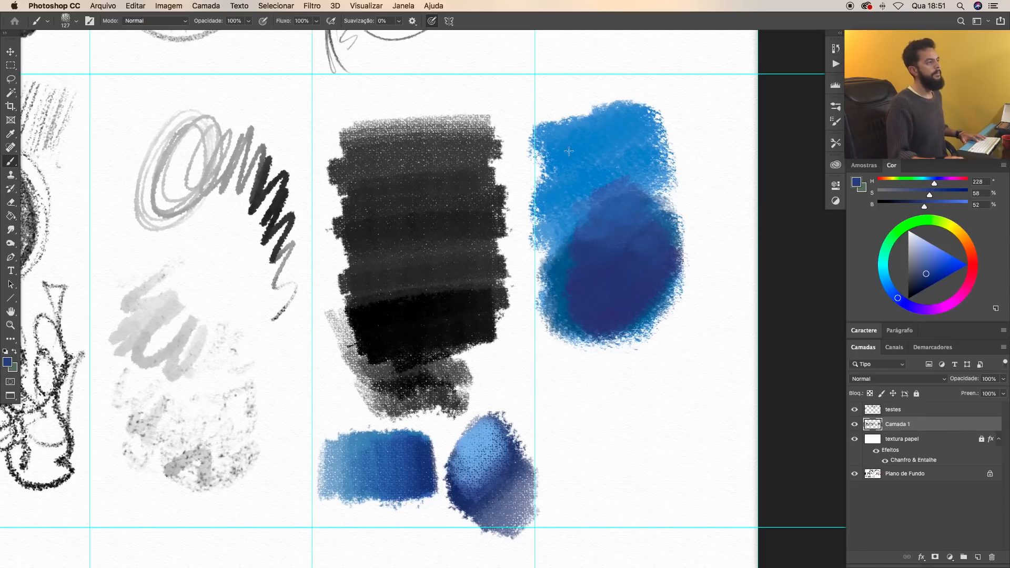
left_click_drag(513, 387, 779, 285)
left_click_drag(315, 400, 726, 258)
mouse_move(273, 374)
left_mouse_down()
mouse_move(445, 321)
mouse_move(672, 416)
mouse_move(809, 433)
left_mouse_up()
left_click_drag(426, 329, 416, 326)
mouse_move(356, 165)
left_mouse_down()
mouse_move(266, 211)
mouse_move(361, 172)
mouse_move(247, 229)
mouse_move(369, 242)
mouse_move(242, 274)
mouse_move(256, 308)
mouse_move(363, 337)
mouse_move(239, 371)
mouse_move(353, 403)
mouse_move(274, 413)
left_mouse_up()
mouse_move(319, 238)
left_mouse_down()
mouse_move(340, 214)
mouse_move(348, 224)
mouse_move(342, 270)
left_mouse_up()
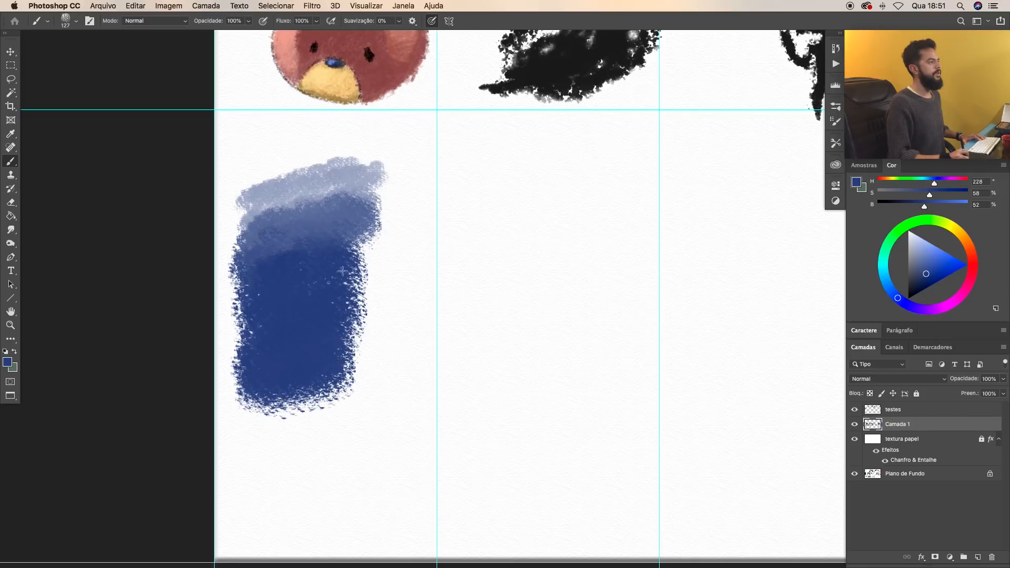
Step: Extend the dark blue patch downward and blend a lighter blue over its lower half
mouse_move(404, 331)
left_mouse_down()
mouse_move(368, 411)
mouse_move(321, 421)
mouse_move(390, 363)
mouse_move(296, 403)
mouse_move(324, 421)
left_mouse_up()
mouse_move(343, 458)
left_mouse_down()
mouse_move(333, 478)
mouse_move(332, 454)
mouse_move(363, 459)
mouse_move(314, 467)
mouse_move(309, 489)
mouse_move(371, 450)
mouse_move(375, 429)
mouse_move(296, 455)
mouse_move(358, 422)
mouse_move(295, 438)
mouse_move(336, 414)
mouse_move(324, 403)
mouse_move(290, 399)
left_mouse_up()
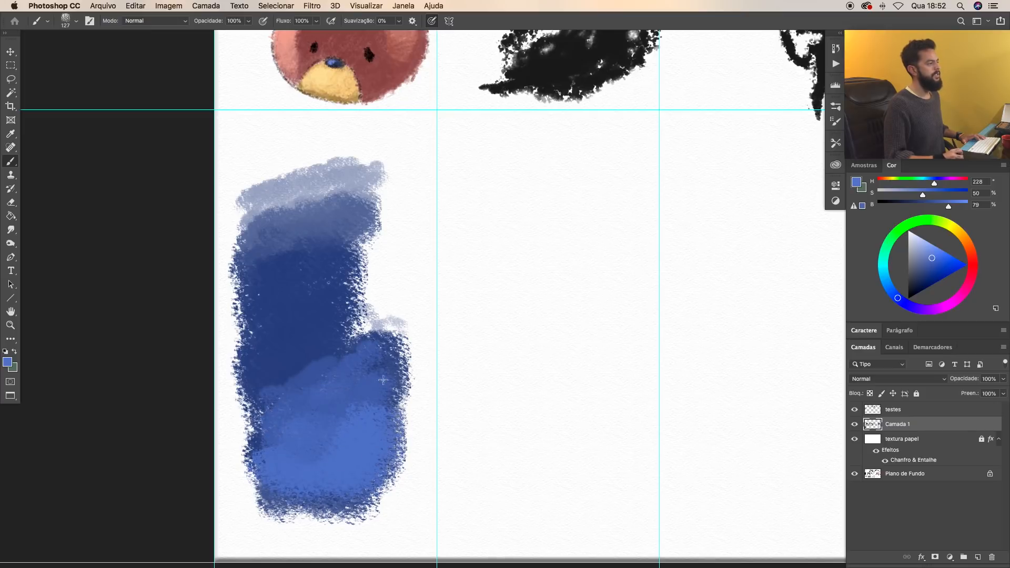
left_click_drag(320, 437, 264, 382)
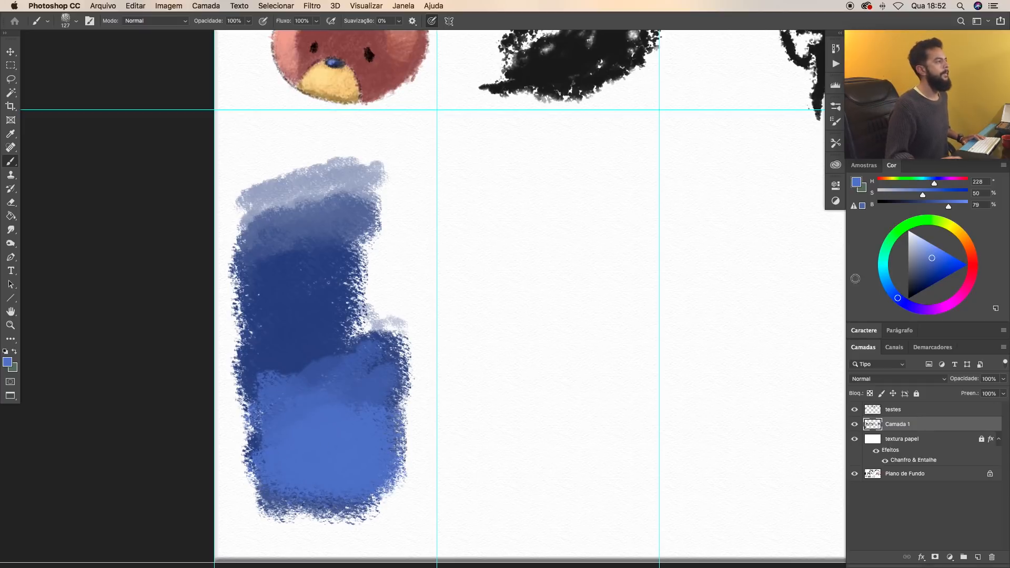
Step: Switch to the 50 px Grafite leve brush, sample near-black from the shape above, and hatch a grey-to-dark patch in the second column
right_click(553, 331)
left_click(930, 504)
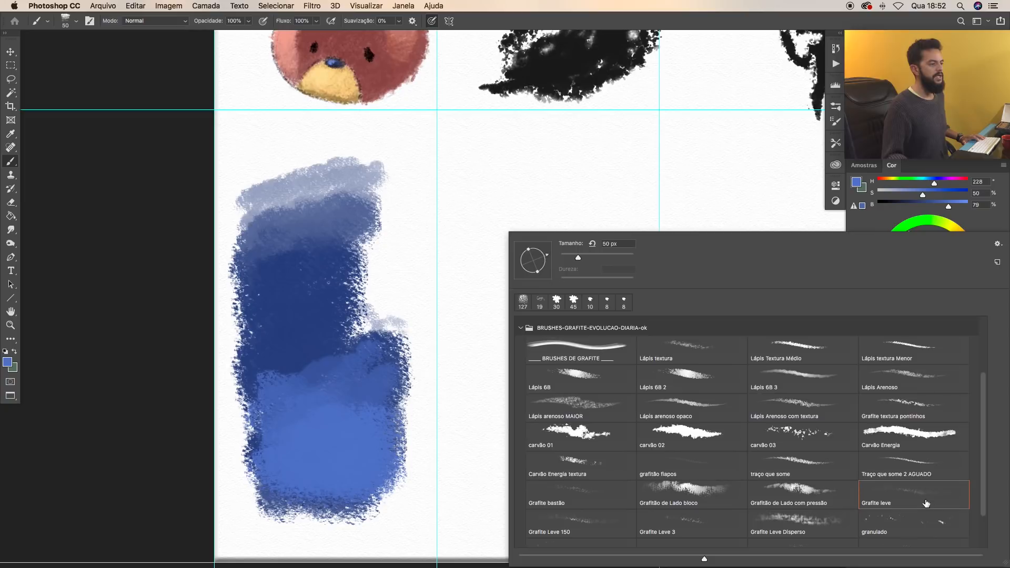
key("Return")
left_click(523, 84, "alt")
mouse_move(516, 175)
left_mouse_down()
mouse_move(603, 154)
mouse_move(504, 195)
mouse_move(588, 203)
left_mouse_up()
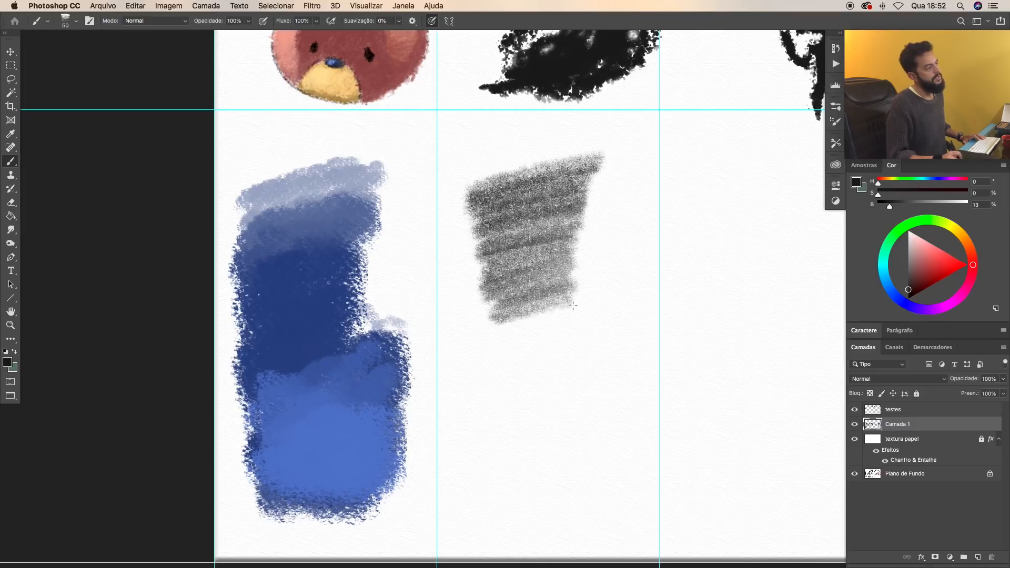
mouse_move(522, 327)
left_mouse_down()
mouse_move(486, 357)
mouse_move(569, 371)
mouse_move(476, 392)
mouse_move(557, 384)
mouse_move(476, 402)
mouse_move(561, 389)
left_mouse_up()
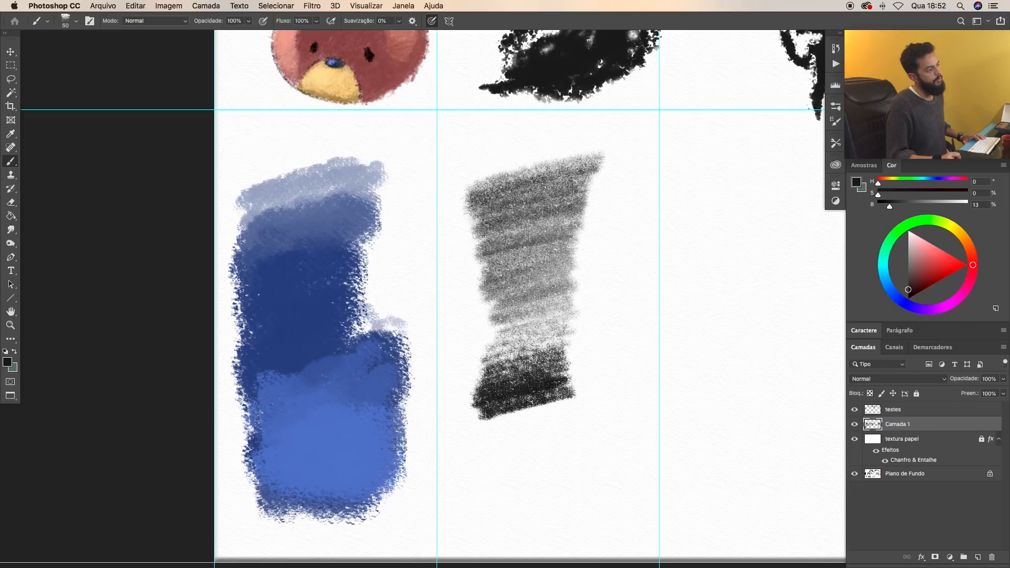
mouse_move(496, 421)
left_mouse_down()
mouse_move(579, 417)
mouse_move(509, 441)
mouse_move(562, 434)
mouse_move(579, 436)
mouse_move(548, 451)
mouse_move(591, 449)
mouse_move(518, 498)
mouse_move(556, 440)
left_mouse_up()
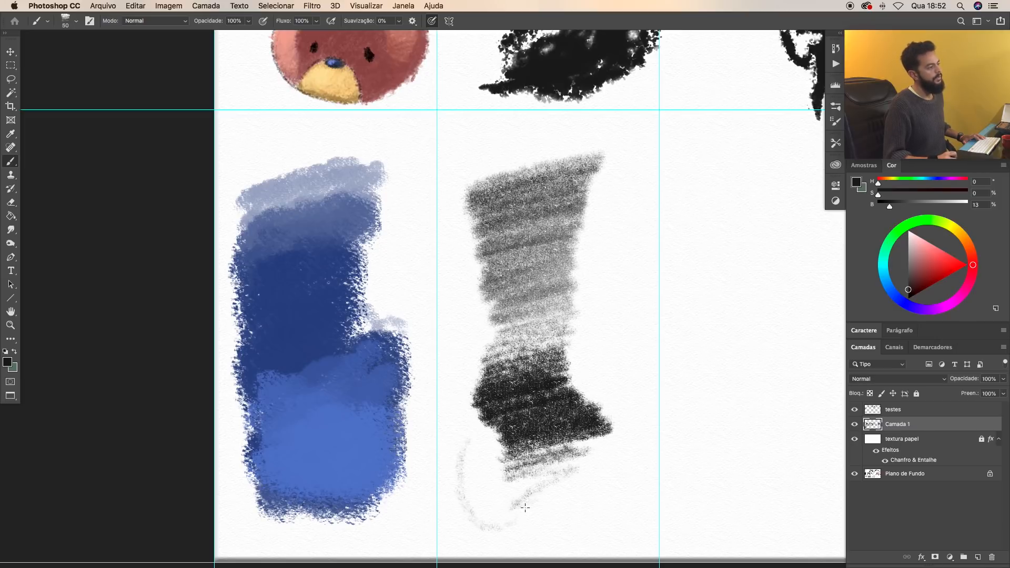
Step: Try light strokes around the hatched patch and add a fan of soft diagonal strokes beside its middle
left_click_drag(625, 437, 601, 227)
key("super+z")
key("super+z")
left_click_drag(623, 268, 580, 335)
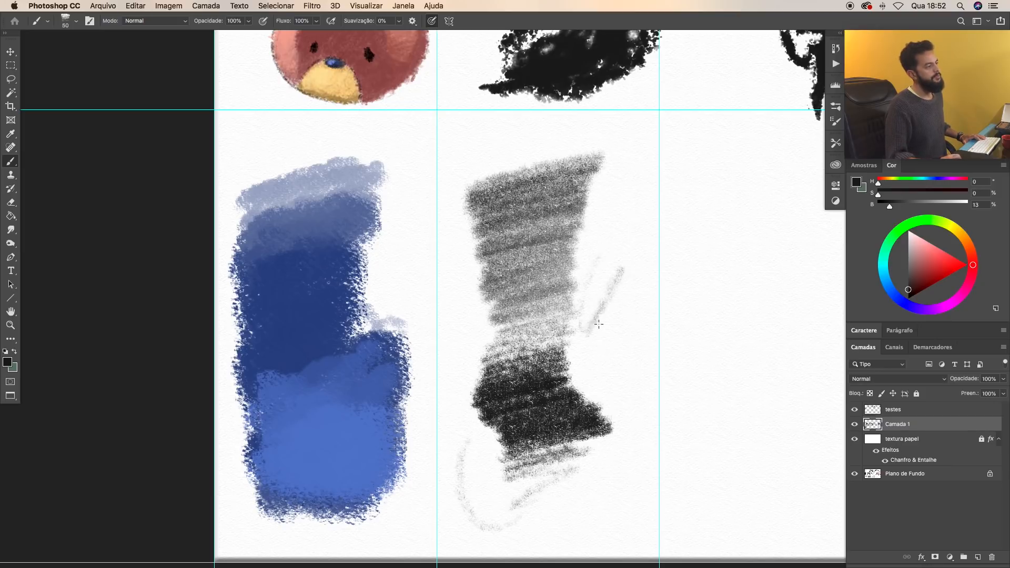
key("super+z")
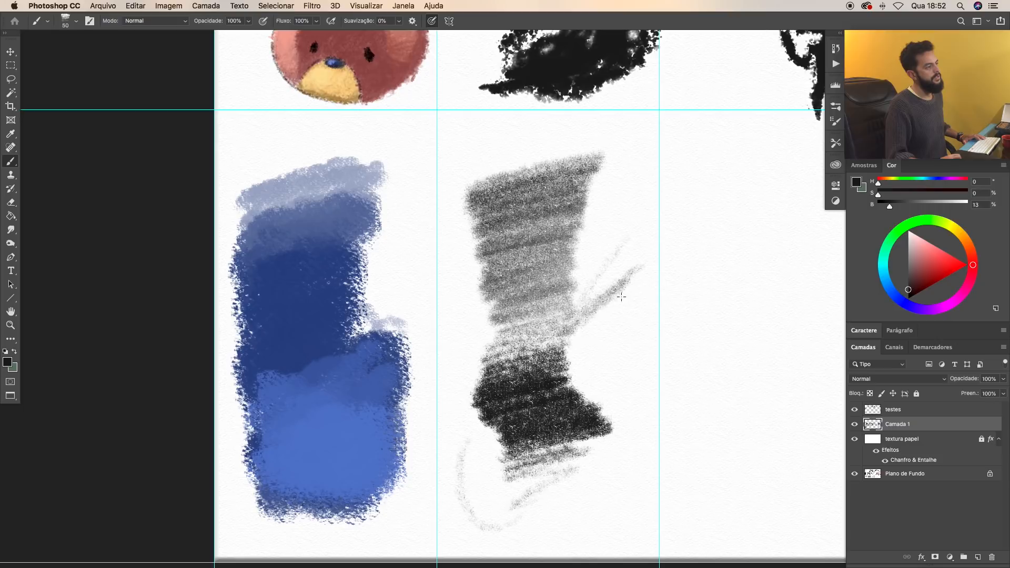
left_click_drag(573, 347, 643, 288)
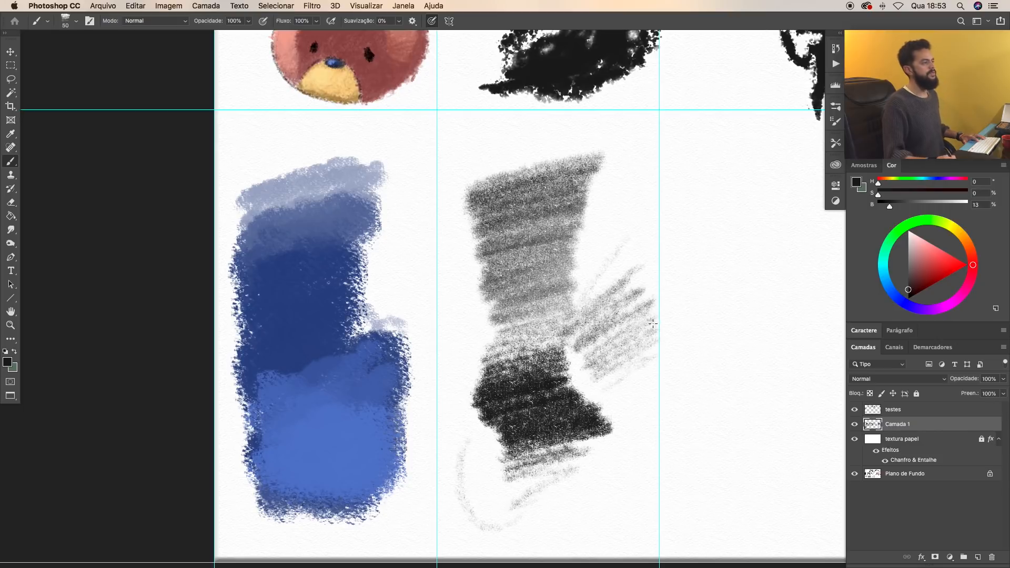
Step: Switch to the Grafite Leve 150 brush and try soft grainy strokes in the third column
scroll(663, 340, "right", 10)
right_click(403, 345)
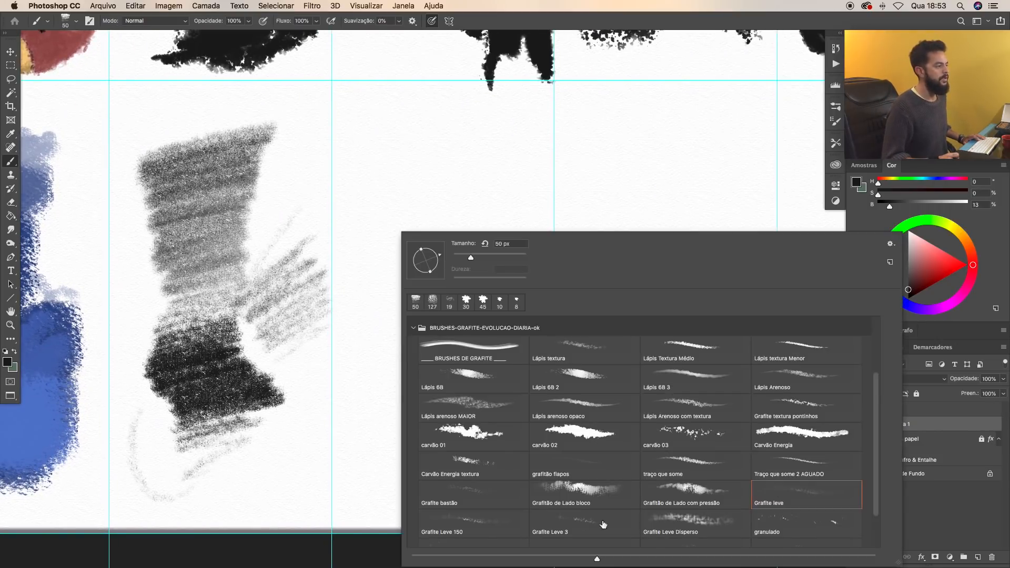
left_click(487, 521)
left_click(379, 206)
left_click_drag(442, 117, 352, 186)
key("super+z")
mouse_move(418, 93)
left_mouse_down()
mouse_move(363, 142)
mouse_move(431, 195)
mouse_move(451, 186)
mouse_move(379, 221)
mouse_move(505, 243)
mouse_move(379, 266)
mouse_move(442, 269)
mouse_move(375, 387)
mouse_move(417, 396)
mouse_move(342, 307)
mouse_move(415, 379)
mouse_move(418, 347)
left_mouse_up()
key("super+z")
Step: Build up a dark speckled core in the third column with soft grainy strokes fanning outward from it
mouse_move(400, 284)
left_mouse_down()
mouse_move(416, 382)
mouse_move(366, 263)
mouse_move(427, 371)
mouse_move(463, 337)
mouse_move(458, 290)
mouse_move(452, 379)
mouse_move(547, 334)
mouse_move(531, 325)
left_mouse_up()
mouse_move(516, 231)
left_mouse_down()
mouse_move(458, 361)
mouse_move(498, 273)
mouse_move(479, 275)
mouse_move(466, 250)
mouse_move(490, 172)
mouse_move(424, 353)
mouse_move(398, 387)
mouse_move(339, 385)
mouse_move(335, 406)
mouse_move(336, 414)
mouse_move(357, 385)
mouse_move(435, 406)
mouse_move(414, 405)
mouse_move(432, 407)
mouse_move(393, 438)
mouse_move(401, 444)
mouse_move(421, 395)
left_mouse_up()
left_click_drag(496, 435, 443, 331)
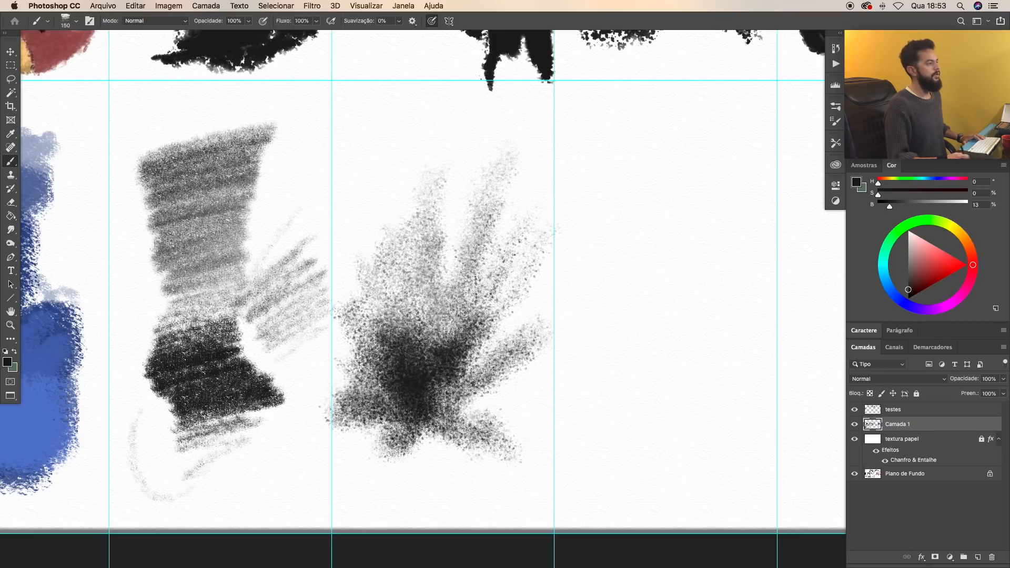
mouse_move(390, 220)
left_mouse_down()
mouse_move(410, 316)
mouse_move(389, 221)
mouse_move(369, 295)
mouse_move(454, 434)
mouse_move(505, 390)
mouse_move(473, 400)
mouse_move(526, 421)
mouse_move(443, 468)
mouse_move(474, 463)
mouse_move(348, 490)
mouse_move(417, 453)
mouse_move(500, 358)
mouse_move(474, 326)
mouse_move(452, 322)
mouse_move(500, 247)
left_mouse_up()
key("super+z")
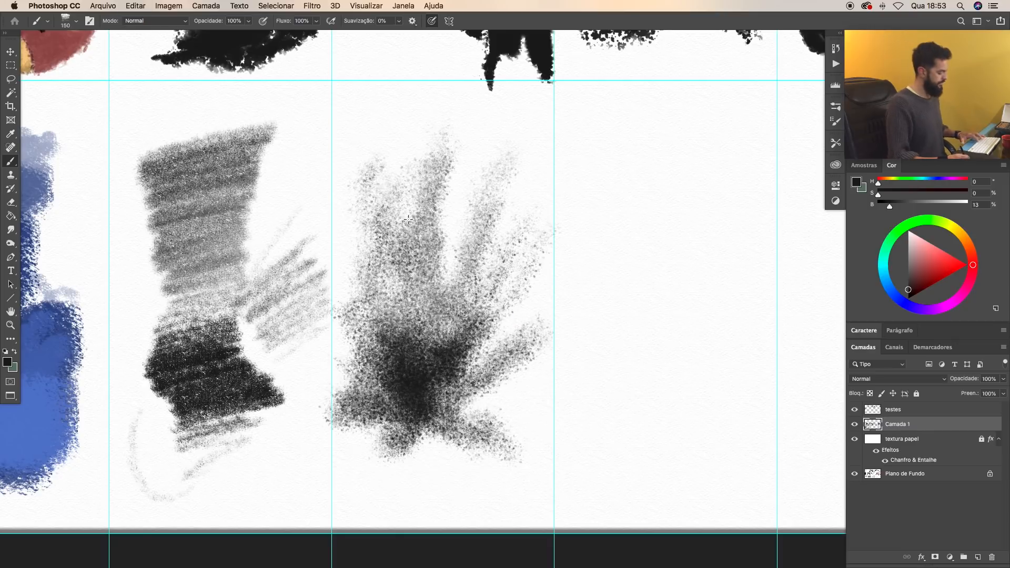
Step: Fill a tall rectangular selection over the speckled strokes with dark green on a new layer
key("m")
mouse_move(341, 110)
left_mouse_down()
mouse_move(553, 388)
mouse_move(528, 479)
left_mouse_up()
key("x")
key("g")
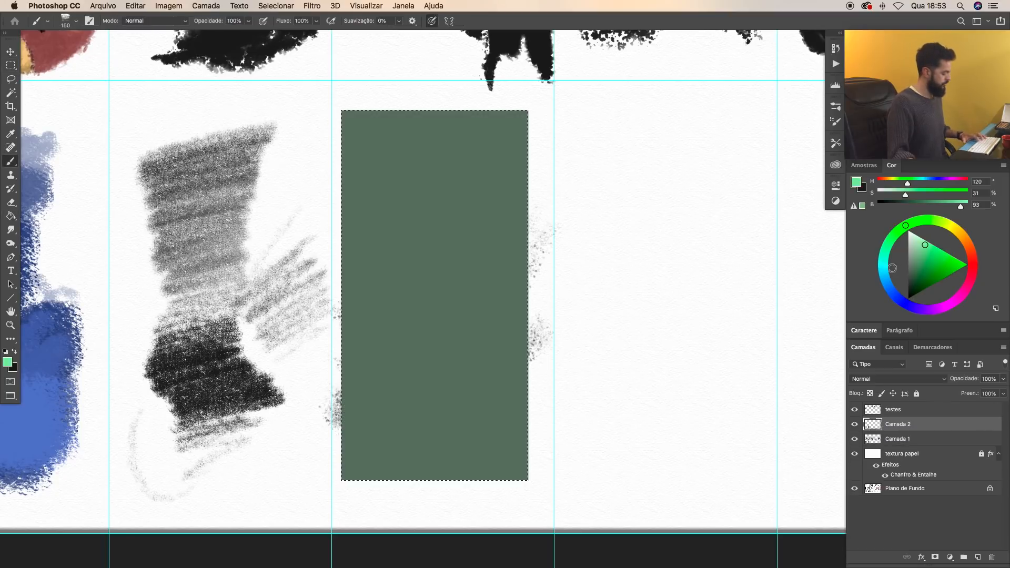
key("super+z")
Step: Enlarge the brush to 250 px and paint a vertical trail of light green speckles on the dark green rectangle
key("bracketright")
key("bracketright")
key("bracketright")
mouse_move(422, 216)
left_mouse_down()
mouse_move(437, 458)
mouse_move(428, 394)
mouse_move(416, 410)
left_mouse_up()
Step: Paint a light yellow glow over the lower end of the green trail and brighten its centre with paler yellow
left_click(950, 225)
mouse_move(457, 465)
left_mouse_down()
mouse_move(429, 429)
mouse_move(418, 388)
left_mouse_up()
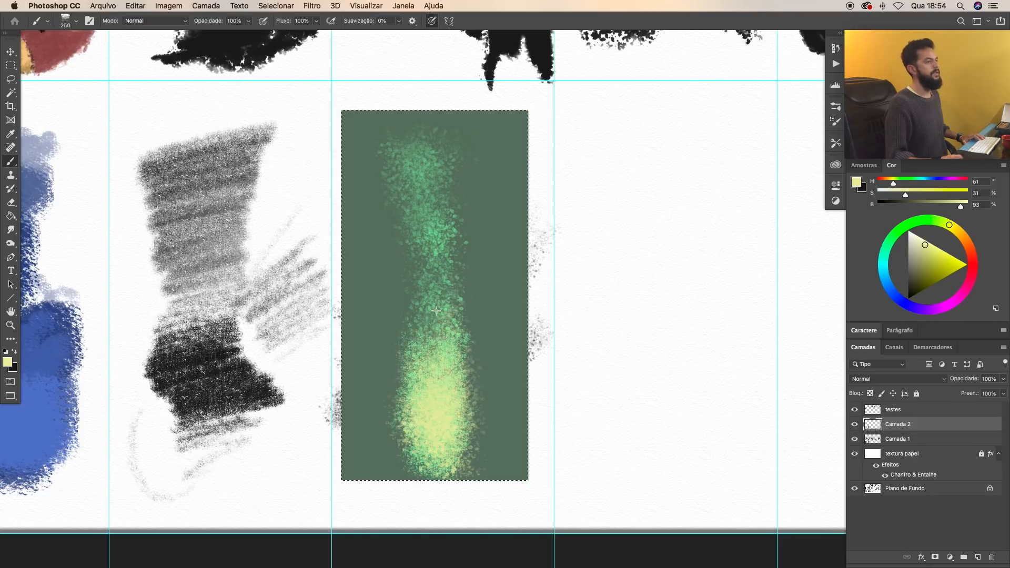
left_click(921, 238)
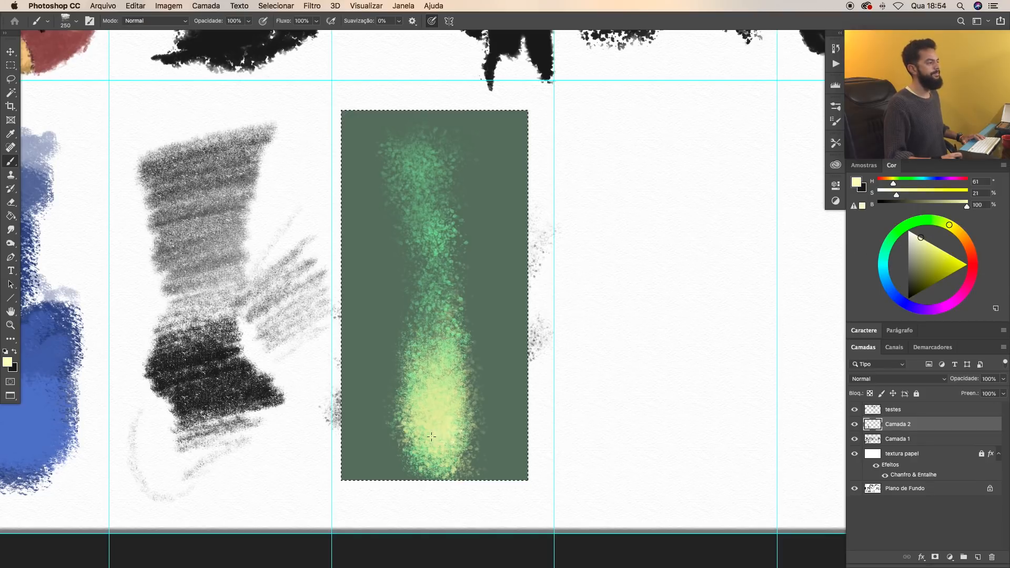
left_click_drag(573, 352, 580, 351)
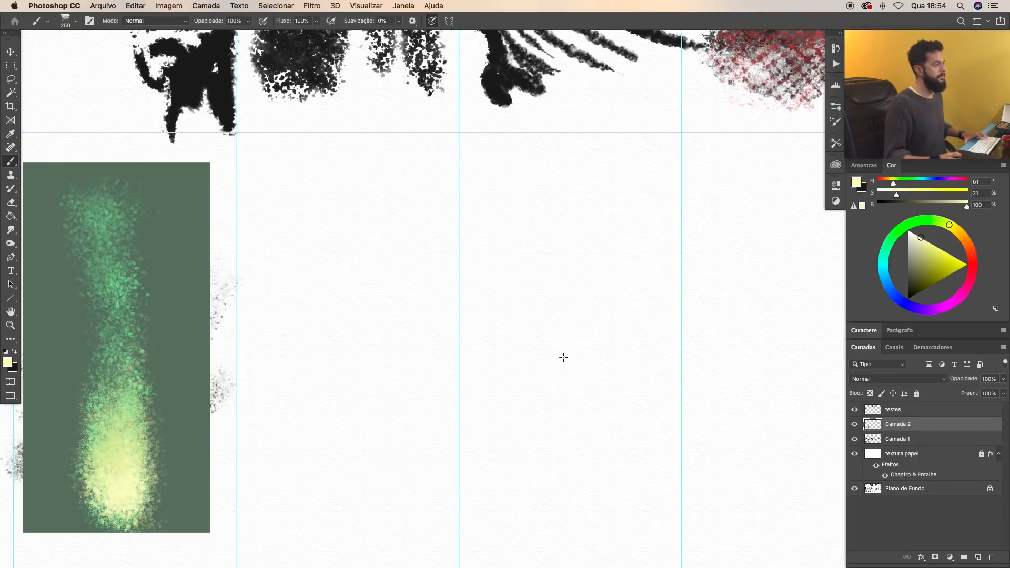
Step: Choose the Grafite Leve 3 brush at 150 px and try a tall dark grey patch beside the green rectangle
right_click(564, 357)
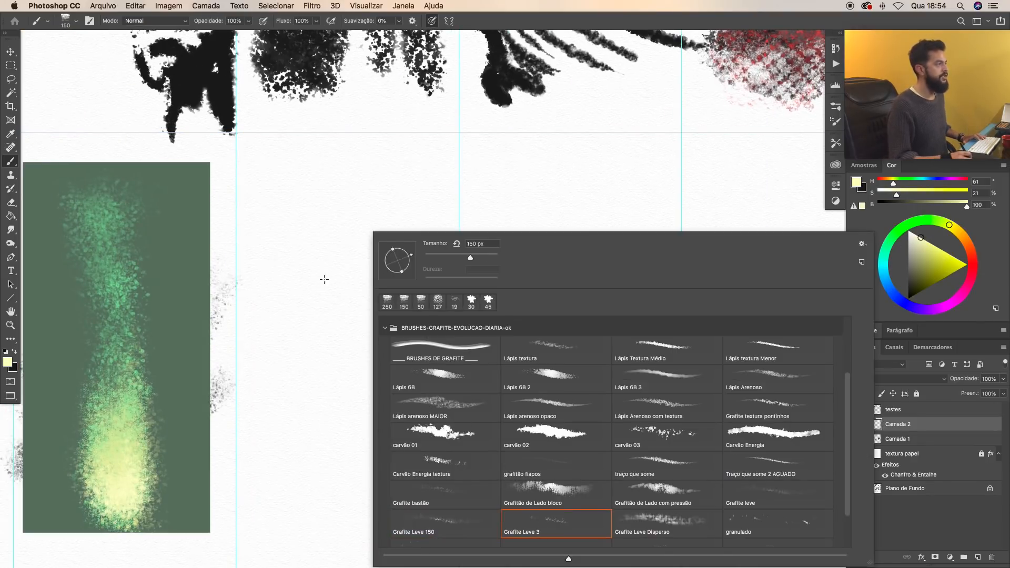
left_click_drag(340, 185, 287, 229)
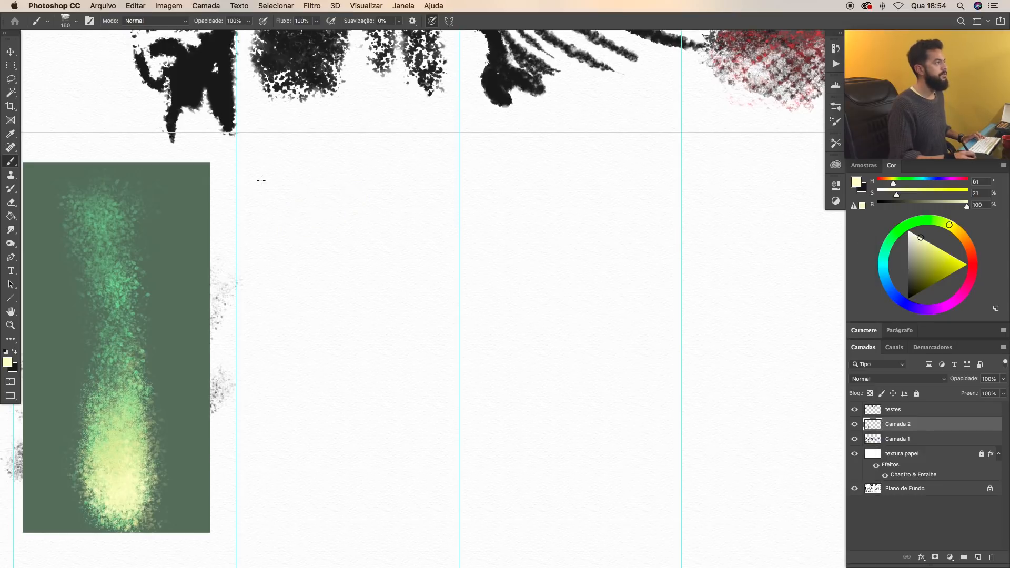
left_click(214, 87, "alt")
mouse_move(339, 196)
left_mouse_down()
mouse_move(284, 213)
mouse_move(392, 189)
mouse_move(363, 224)
mouse_move(285, 247)
mouse_move(389, 264)
mouse_move(284, 308)
mouse_move(393, 284)
mouse_move(285, 342)
mouse_move(410, 363)
mouse_move(287, 387)
mouse_move(279, 432)
mouse_move(402, 440)
mouse_move(284, 474)
mouse_move(374, 443)
mouse_move(294, 513)
mouse_move(365, 464)
left_mouse_up()
left_click_drag(463, 398, 553, 384)
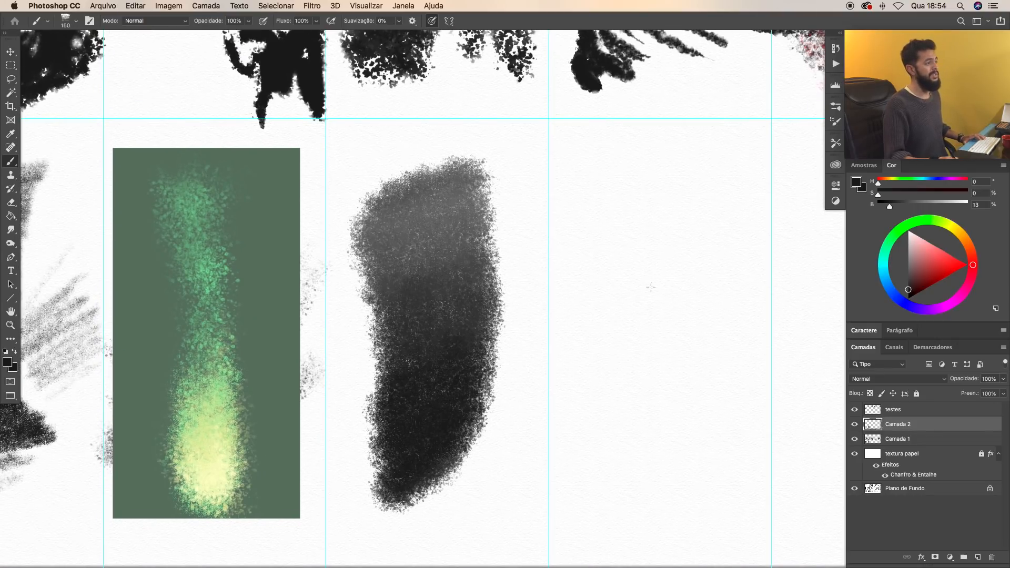
key("super+z")
Step: Paint a tall navy patch fading to pale blue beside the green rectangle, with a white crescent moon near its upper end
left_click(908, 305)
mouse_move(403, 447)
left_mouse_down()
mouse_move(487, 418)
mouse_move(490, 402)
mouse_move(468, 374)
mouse_move(518, 318)
mouse_move(490, 282)
mouse_move(522, 260)
mouse_move(368, 242)
mouse_move(526, 211)
mouse_move(363, 194)
mouse_move(527, 179)
mouse_move(517, 152)
mouse_move(360, 140)
mouse_move(368, 129)
mouse_move(416, 173)
left_mouse_up()
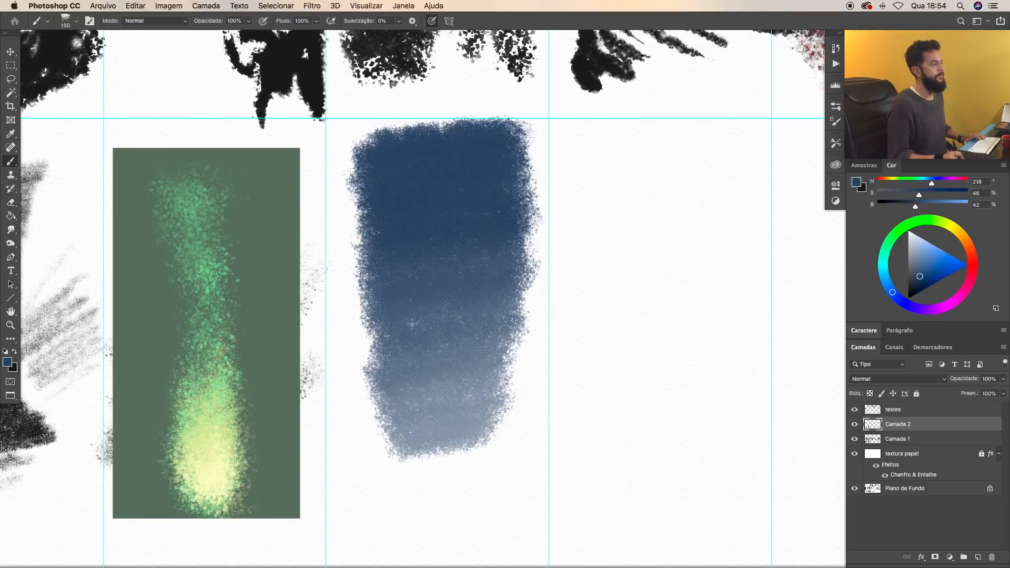
mouse_move(413, 357)
left_mouse_down()
mouse_move(368, 400)
mouse_move(521, 427)
mouse_move(379, 447)
mouse_move(505, 452)
left_mouse_up()
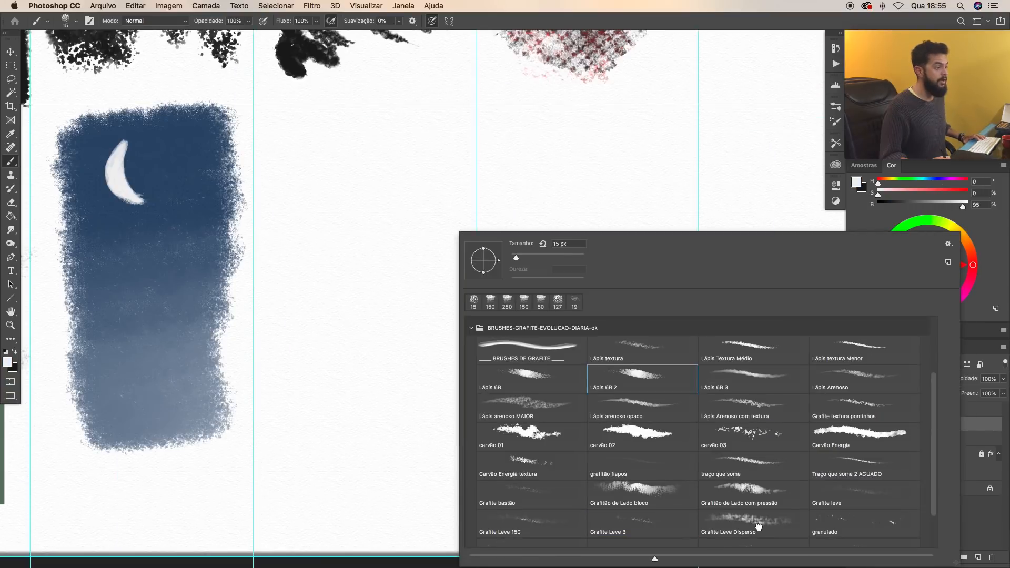
Step: Choose the Grafite Leve Disperso brush and shade a tall patch from light grey down to near-black beside the moon patch
left_click(758, 527)
left_click(327, 224)
left_click(303, 56, "alt")
mouse_move(343, 160)
left_mouse_down()
mouse_move(432, 211)
mouse_move(444, 250)
left_mouse_up()
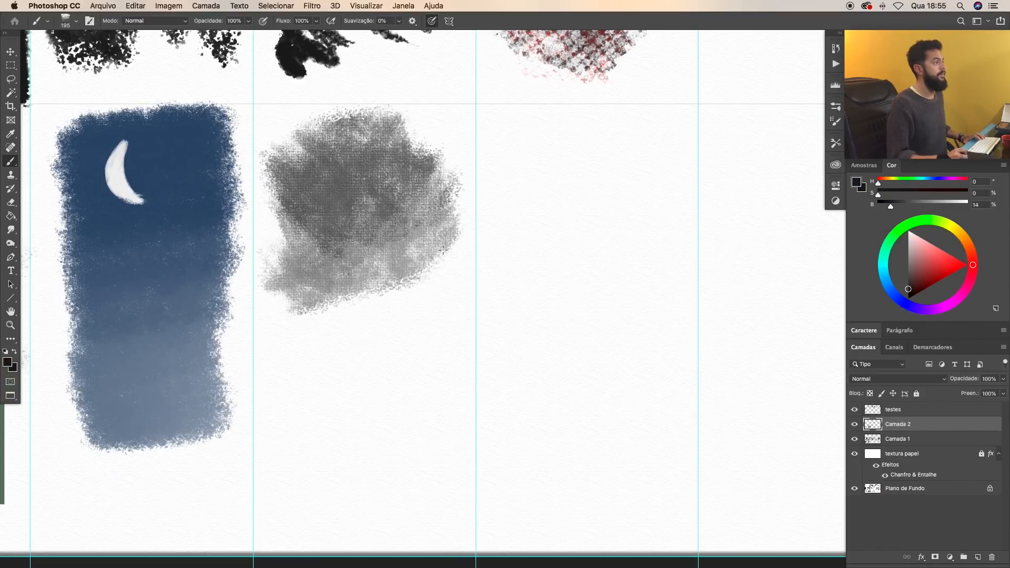
key("super+z")
mouse_move(274, 137)
left_mouse_down()
mouse_move(452, 142)
mouse_move(295, 200)
mouse_move(434, 224)
mouse_move(316, 295)
mouse_move(433, 324)
left_mouse_up()
mouse_move(373, 386)
left_mouse_down()
mouse_move(314, 394)
mouse_move(309, 438)
mouse_move(321, 474)
mouse_move(370, 513)
mouse_move(425, 443)
left_mouse_up()
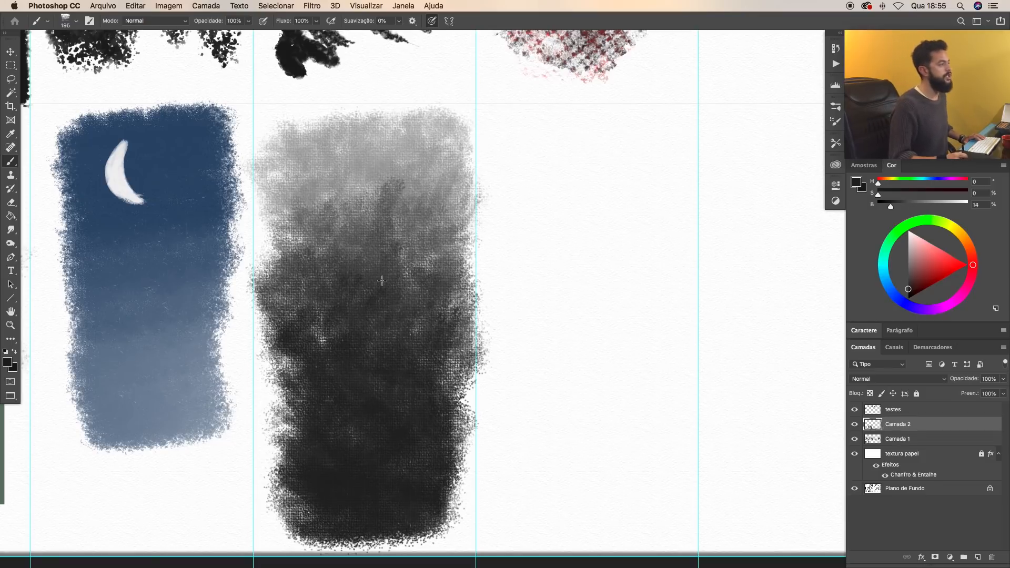
Step: Hide the effects of the textura papel layer and try a tall shaded patch in the empty column
left_click(877, 466)
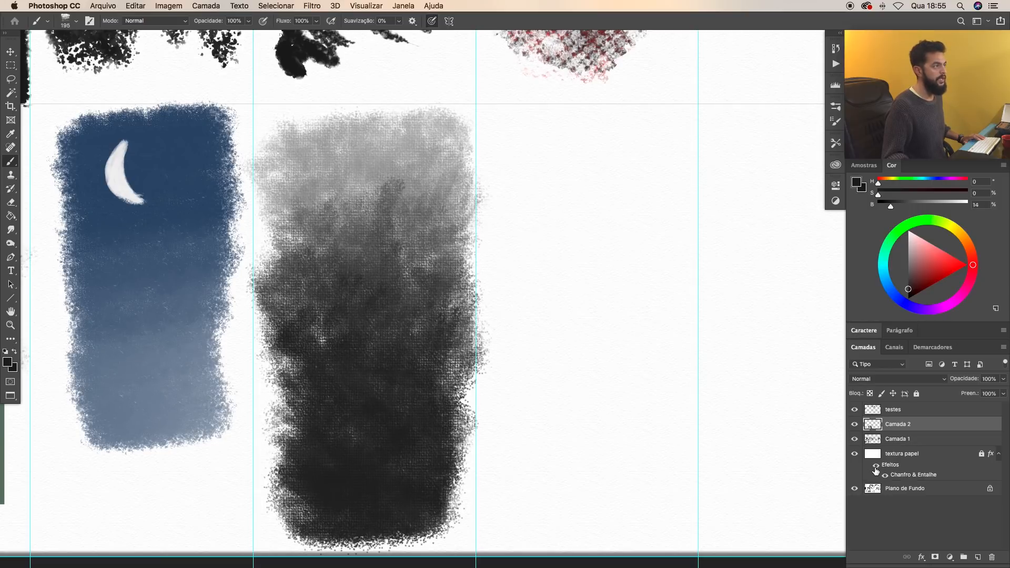
mouse_move(506, 141)
left_mouse_down()
mouse_move(521, 176)
mouse_move(532, 337)
mouse_move(521, 308)
mouse_move(605, 410)
mouse_move(647, 263)
mouse_move(552, 500)
mouse_move(662, 401)
mouse_move(644, 158)
mouse_move(653, 419)
left_mouse_up()
key("super+z")
Step: Try a muted red patch over the grey-to-black shading
left_click(920, 263)
mouse_move(558, 179)
left_mouse_down()
mouse_move(500, 316)
mouse_move(605, 263)
mouse_move(527, 431)
mouse_move(639, 380)
mouse_move(676, 185)
mouse_move(569, 168)
left_mouse_up()
key("super+z")
left_click_drag(342, 237, 384, 216)
Step: Choose the granulado brush at 181 px and fill the next empty column with dark grey speckles
right_click(470, 326)
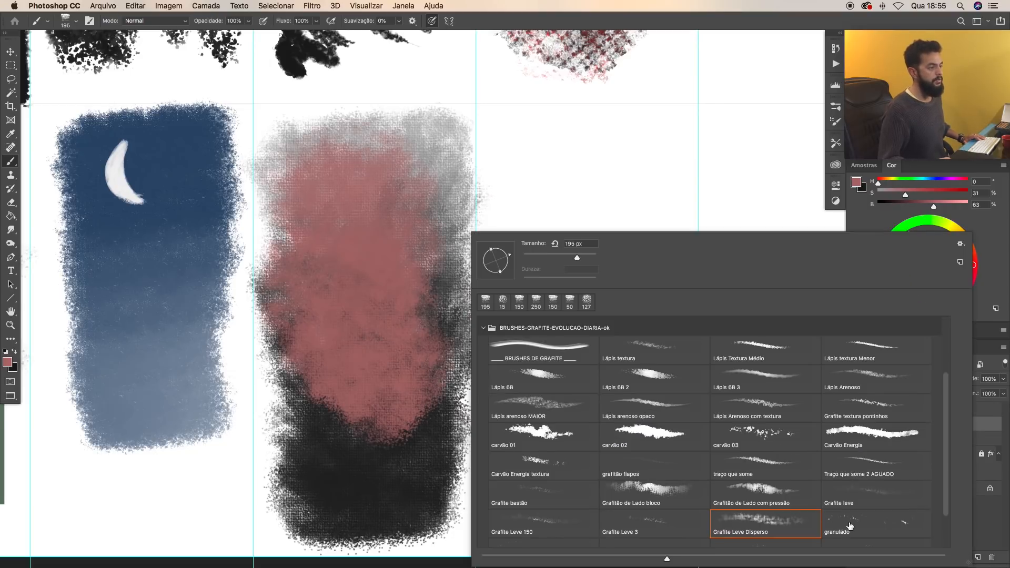
left_click(399, 460, "alt")
mouse_move(594, 184)
left_mouse_down()
mouse_move(552, 294)
mouse_move(590, 331)
mouse_move(541, 409)
mouse_move(548, 447)
left_mouse_up()
key("super+z")
mouse_move(598, 193)
left_mouse_down()
mouse_move(661, 206)
mouse_move(656, 228)
mouse_move(632, 249)
mouse_move(689, 251)
mouse_move(654, 264)
mouse_move(670, 274)
mouse_move(623, 296)
mouse_move(666, 315)
mouse_move(653, 335)
mouse_move(653, 368)
mouse_move(634, 379)
mouse_move(652, 393)
mouse_move(568, 415)
mouse_move(611, 439)
left_mouse_up()
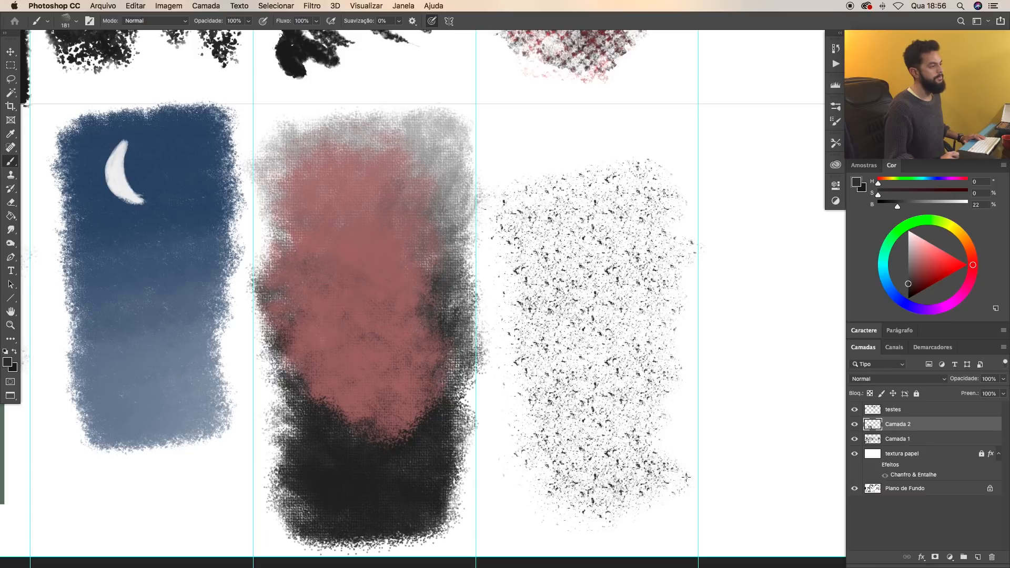
left_click_drag(618, 501, 553, 244)
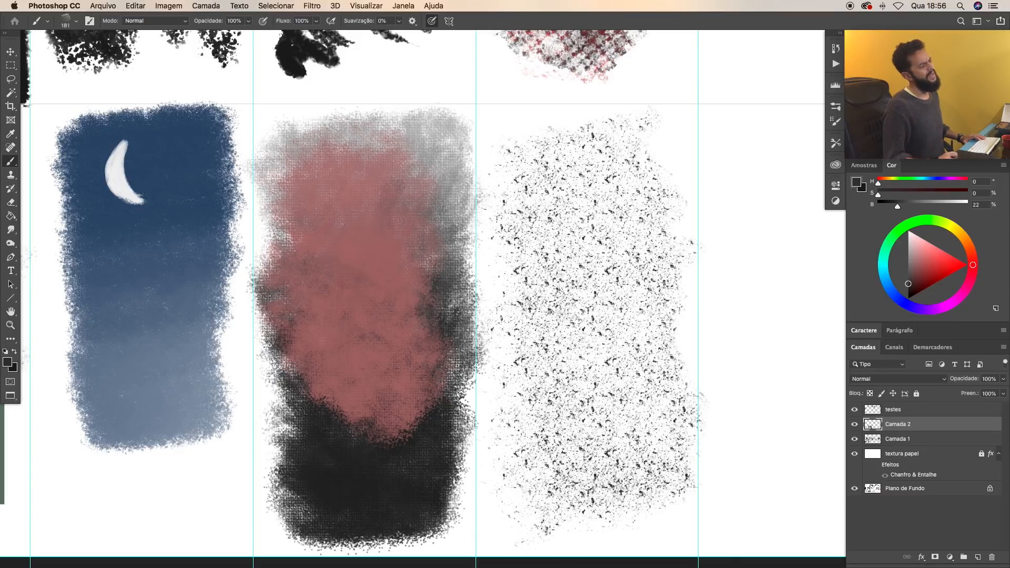
Step: Choose the granulado preenchido brush and shade a grainy patch in the column beside the speckles
scroll(644, 461, "right", 5)
scroll(644, 461, "down", 2)
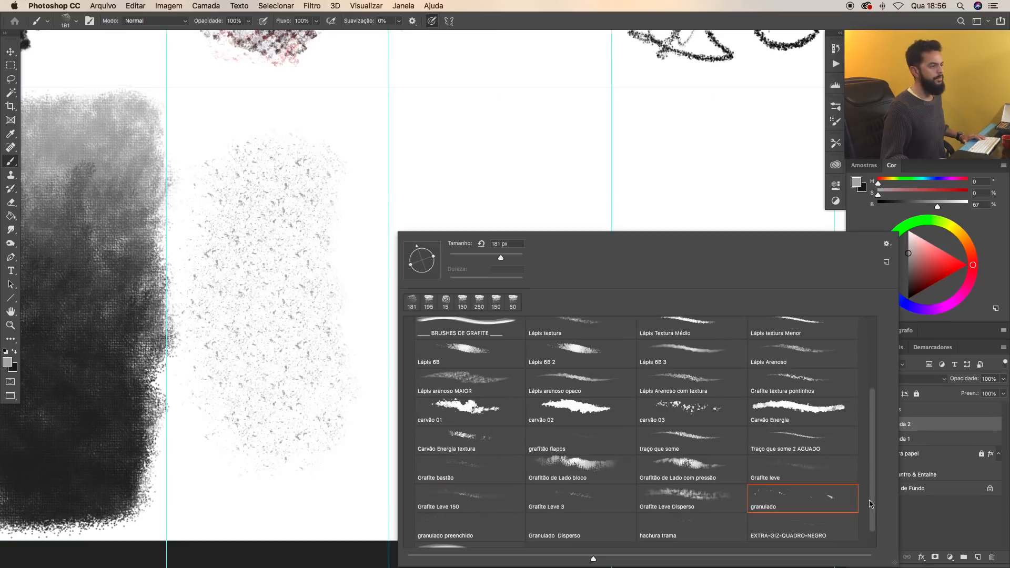
left_click_drag(871, 504, 872, 521)
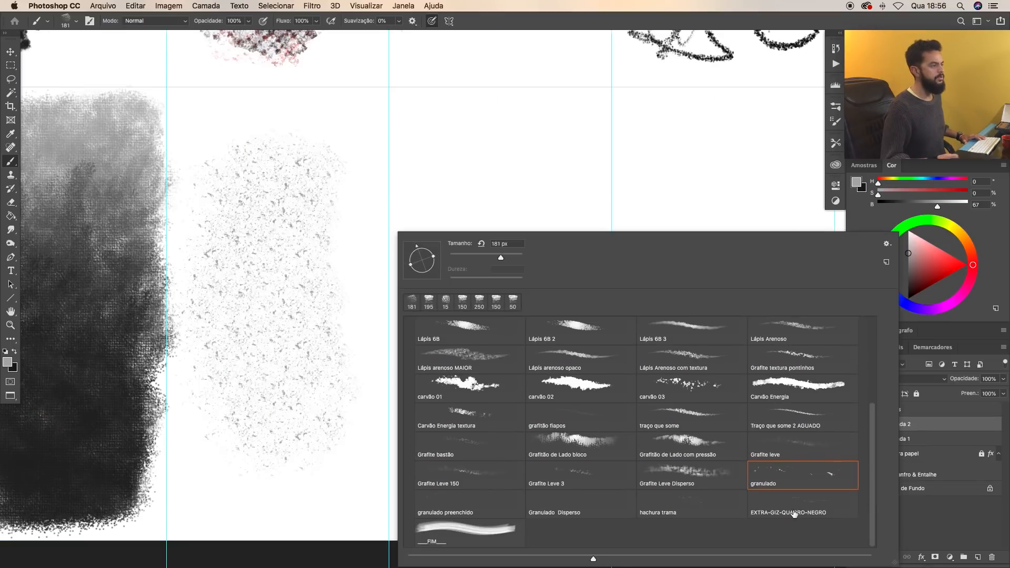
mouse_move(425, 153)
left_mouse_down()
mouse_move(484, 147)
mouse_move(494, 182)
left_mouse_up()
key("super+z")
mouse_move(534, 139)
left_mouse_down()
mouse_move(400, 300)
mouse_move(421, 416)
mouse_move(498, 409)
mouse_move(542, 363)
mouse_move(416, 447)
mouse_move(437, 465)
left_mouse_up()
Step: Enlarge the brush and cover the grainy patch's column from top to bottom with a dense grainy texture
mouse_move(294, 210)
left_mouse_down()
mouse_move(281, 177)
mouse_move(315, 158)
left_mouse_up()
key("super+z")
mouse_move(434, 140)
left_mouse_down()
mouse_move(518, 113)
mouse_move(439, 173)
mouse_move(489, 186)
left_mouse_up()
key("super+z")
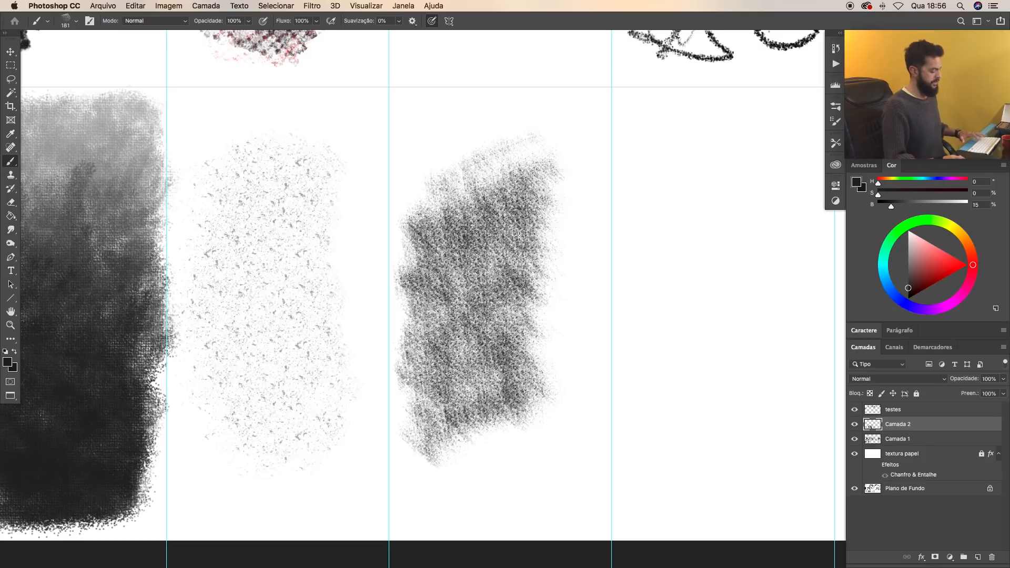
key("bracketright")
mouse_move(438, 112)
left_mouse_down()
mouse_move(555, 107)
mouse_move(489, 125)
mouse_move(531, 121)
mouse_move(450, 171)
mouse_move(581, 157)
mouse_move(453, 212)
mouse_move(580, 192)
mouse_move(515, 229)
mouse_move(591, 274)
mouse_move(430, 462)
mouse_move(463, 500)
left_mouse_up()
Step: Choose the Granulado Disperso brush and shade the next column with loose, scattered grainy strokes and a few darker areas
scroll(396, 333, "right", 5)
right_click(396, 334)
left_click(566, 503)
mouse_move(392, 155)
left_mouse_down()
mouse_move(479, 128)
mouse_move(486, 206)
mouse_move(400, 248)
mouse_move(416, 315)
mouse_move(474, 294)
mouse_move(401, 342)
mouse_move(505, 348)
mouse_move(400, 369)
mouse_move(464, 411)
mouse_move(430, 375)
mouse_move(389, 463)
mouse_move(473, 437)
mouse_move(511, 466)
mouse_move(400, 505)
mouse_move(476, 500)
mouse_move(379, 361)
mouse_move(482, 210)
left_mouse_up()
mouse_move(511, 133)
left_mouse_down()
mouse_move(505, 176)
mouse_move(547, 141)
mouse_move(557, 200)
mouse_move(403, 113)
mouse_move(368, 144)
mouse_move(392, 258)
mouse_move(473, 339)
mouse_move(453, 400)
left_mouse_up()
mouse_move(456, 325)
left_mouse_down()
mouse_move(440, 342)
mouse_move(335, 342)
left_mouse_up()
left_click_drag(321, 197, 381, 274)
Step: Choose the hachura trama brush and build a dense, roundish cross-hatched patch in the next column
right_click(501, 251)
left_click(783, 516)
mouse_move(542, 113)
left_mouse_down()
mouse_move(519, 184)
mouse_move(479, 184)
mouse_move(628, 171)
mouse_move(500, 158)
mouse_move(605, 211)
mouse_move(473, 274)
mouse_move(583, 244)
mouse_move(500, 211)
mouse_move(606, 263)
mouse_move(473, 236)
mouse_move(494, 253)
mouse_move(579, 158)
mouse_move(606, 263)
left_mouse_up()
key("super+z")
left_click_drag(562, 323, 514, 247)
Step: Reduce the brush to 100 px and lay two curved rows of fine, light hatching beneath the cross-hatched patch
key("bracketleft")
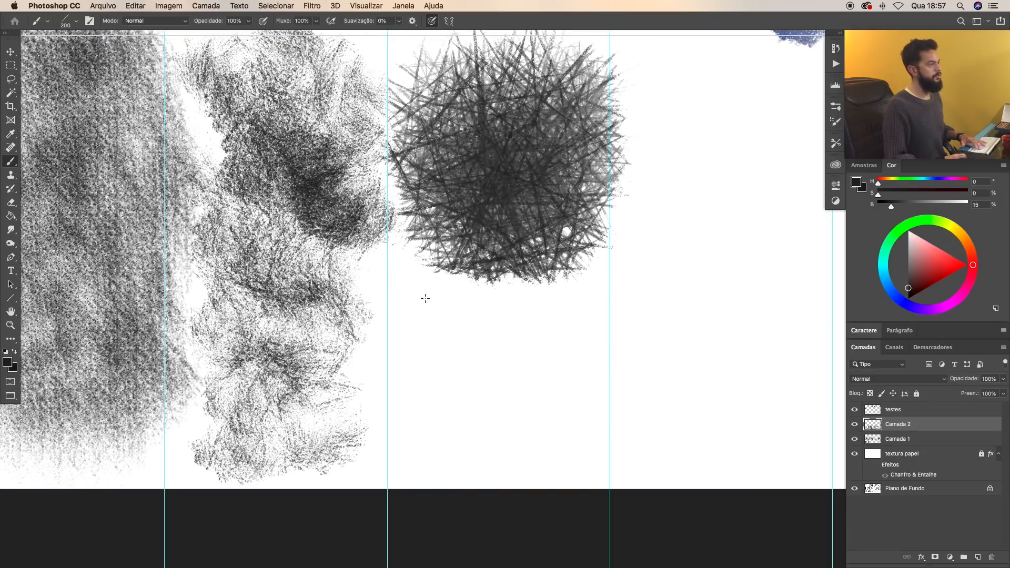
key("bracketleft")
left_click_drag(425, 298, 582, 341)
key("super+z")
left_click_drag(421, 287, 603, 306)
key("super+z")
left_click_drag(422, 276, 609, 276)
left_click_drag(406, 309, 617, 310)
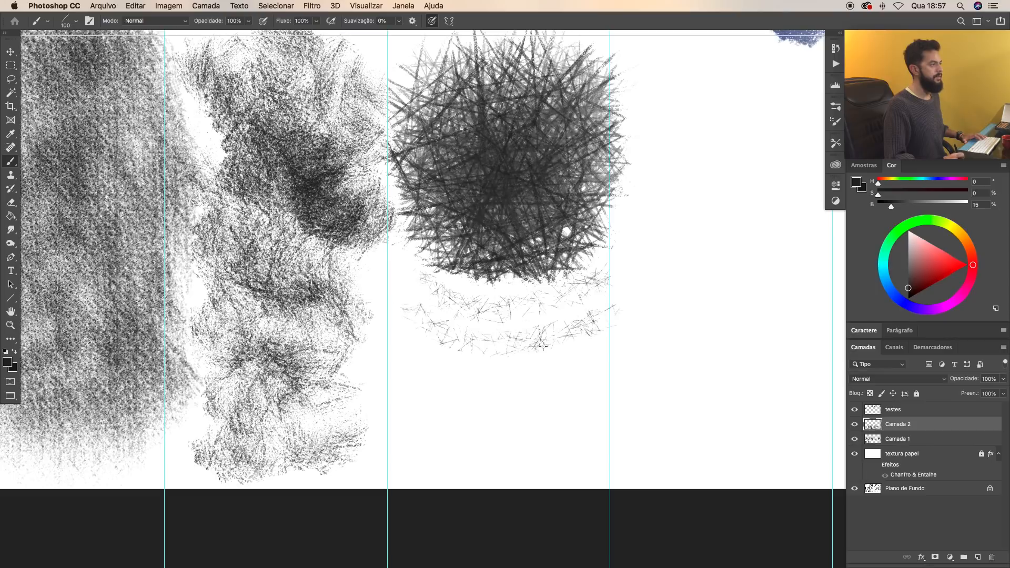
Step: Extend the fine hatching downward with further loose, light rows
mouse_move(404, 333)
left_mouse_down()
mouse_move(577, 352)
mouse_move(479, 373)
mouse_move(558, 361)
left_mouse_up()
key("super+z")
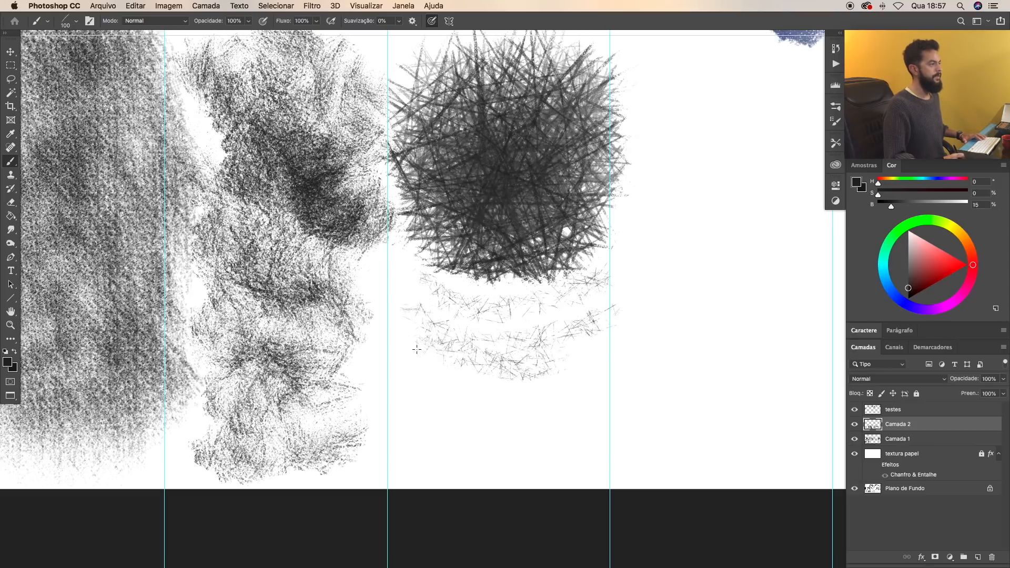
key("super+z")
key("super+z")
mouse_move(424, 347)
left_mouse_down()
mouse_move(469, 361)
mouse_move(557, 350)
left_mouse_up()
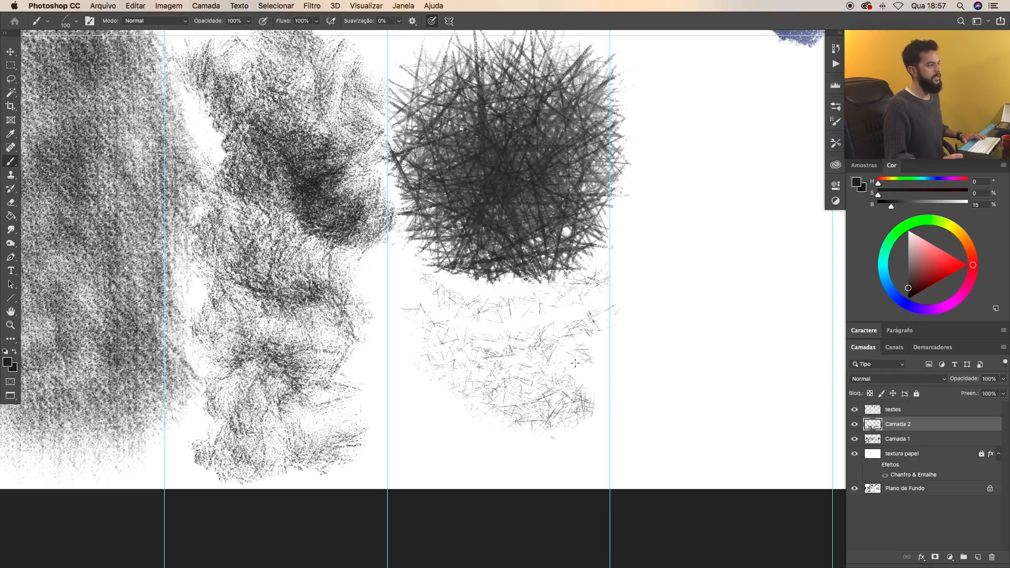
Step: Layer the fine hatching into a dark C-shaped mass around a lightly hatched opening
mouse_move(464, 421)
left_mouse_down()
mouse_move(433, 399)
mouse_move(435, 424)
left_mouse_up()
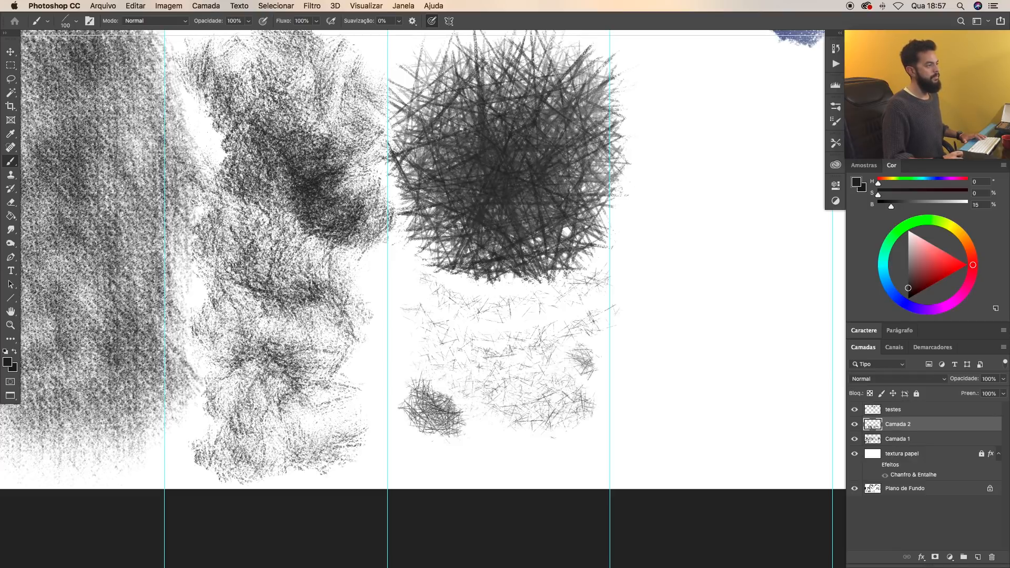
mouse_move(519, 456)
left_mouse_down()
mouse_move(402, 437)
mouse_move(416, 453)
mouse_move(394, 406)
left_mouse_up()
mouse_move(393, 370)
left_mouse_down()
mouse_move(413, 397)
mouse_move(399, 369)
mouse_move(414, 441)
mouse_move(464, 427)
left_mouse_up()
mouse_move(402, 290)
left_mouse_down()
mouse_move(462, 421)
mouse_move(433, 381)
mouse_move(443, 395)
mouse_move(416, 276)
mouse_move(416, 341)
mouse_move(430, 372)
left_mouse_up()
mouse_move(435, 325)
left_mouse_down()
mouse_move(438, 404)
mouse_move(447, 332)
mouse_move(499, 294)
mouse_move(453, 402)
mouse_move(496, 291)
mouse_move(445, 373)
mouse_move(449, 306)
mouse_move(433, 421)
mouse_move(447, 273)
mouse_move(433, 447)
mouse_move(418, 444)
mouse_move(435, 370)
mouse_move(458, 388)
mouse_move(536, 304)
mouse_move(552, 300)
mouse_move(592, 326)
mouse_move(478, 358)
mouse_move(558, 327)
mouse_move(457, 384)
mouse_move(511, 339)
mouse_move(467, 360)
mouse_move(575, 343)
mouse_move(481, 324)
mouse_move(446, 341)
left_mouse_up()
mouse_move(409, 426)
left_mouse_down()
mouse_move(416, 316)
mouse_move(496, 326)
left_mouse_up()
left_click_drag(438, 312, 490, 335)
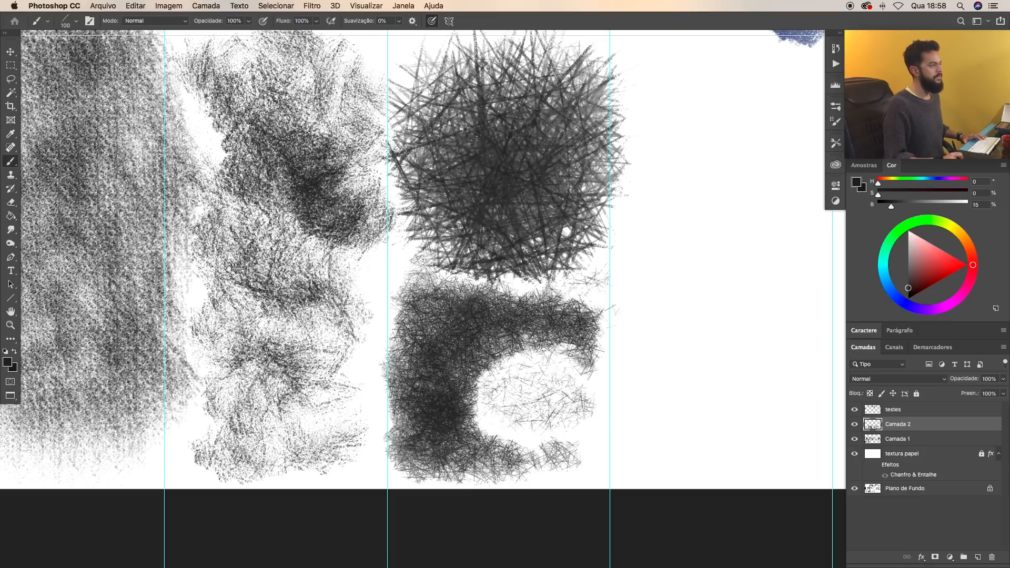
mouse_move(512, 451)
left_mouse_down()
mouse_move(584, 437)
mouse_move(503, 465)
mouse_move(423, 463)
mouse_move(558, 453)
left_mouse_up()
Step: Choose the EXTRA-GIZ-QUADRO-NEGRO brush and try loose looping strokes in the empty column beside the "Muito Obrigado!" lettering
left_click_drag(652, 359, 476, 338)
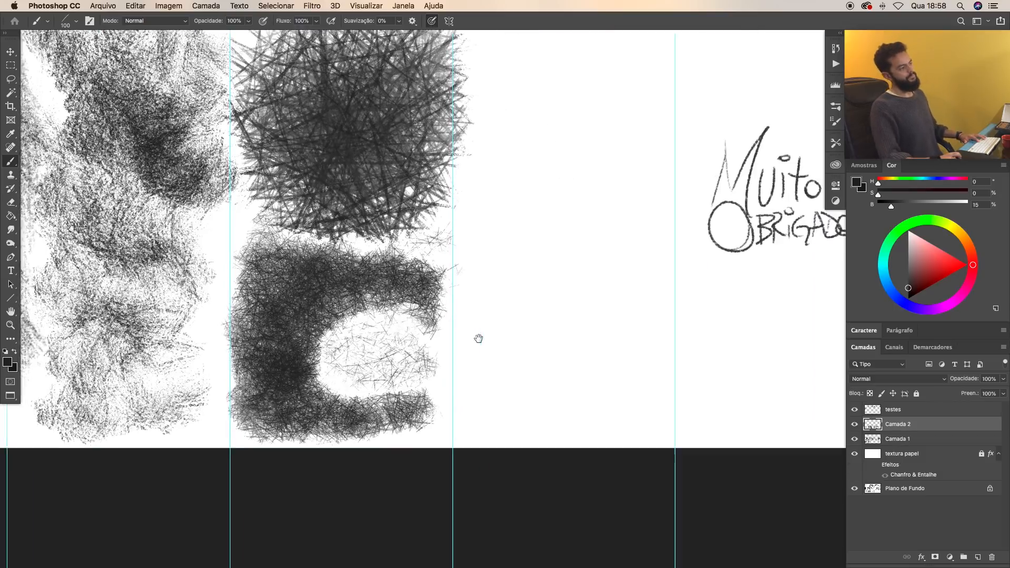
right_click(535, 338)
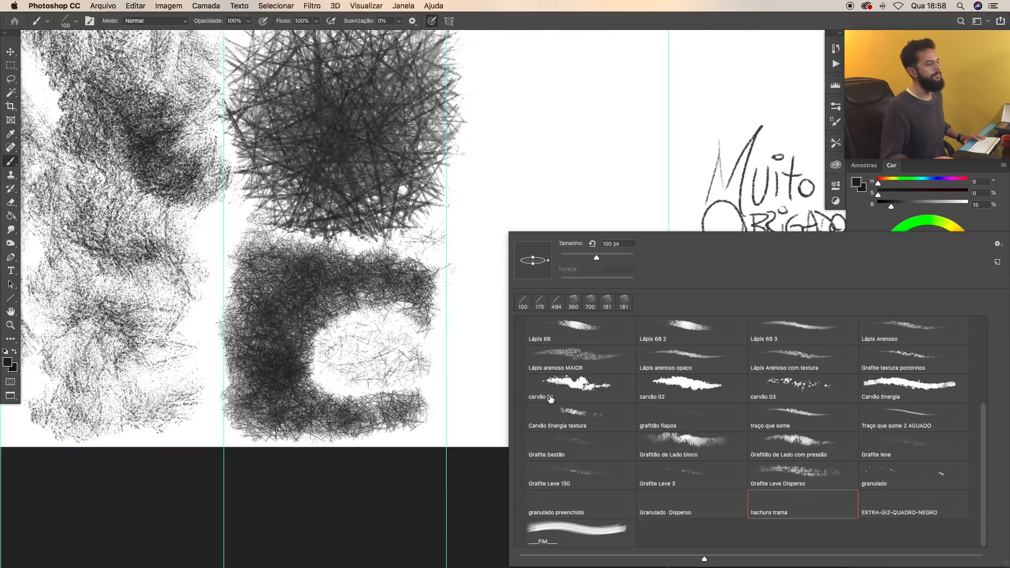
left_click(905, 498)
left_click_drag(582, 108, 494, 282)
left_click_drag(571, 235, 477, 334)
key("super+z")
mouse_move(450, 162)
left_mouse_down()
mouse_move(490, 172)
mouse_move(398, 298)
left_mouse_up()
key("super+z")
mouse_move(537, 113)
left_mouse_down()
mouse_move(419, 293)
mouse_move(496, 304)
mouse_move(544, 277)
mouse_move(551, 368)
left_mouse_up()
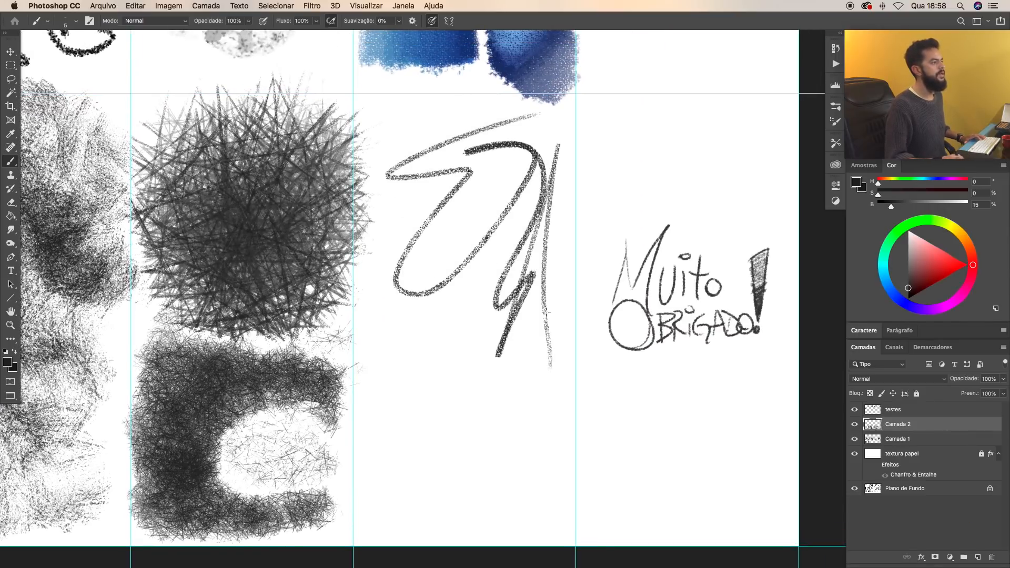
key("super+z")
Step: Fill a tall rectangular selection in that column with dark green and write "EVOLUÇÃO" in white chalk across its upper end
key("m")
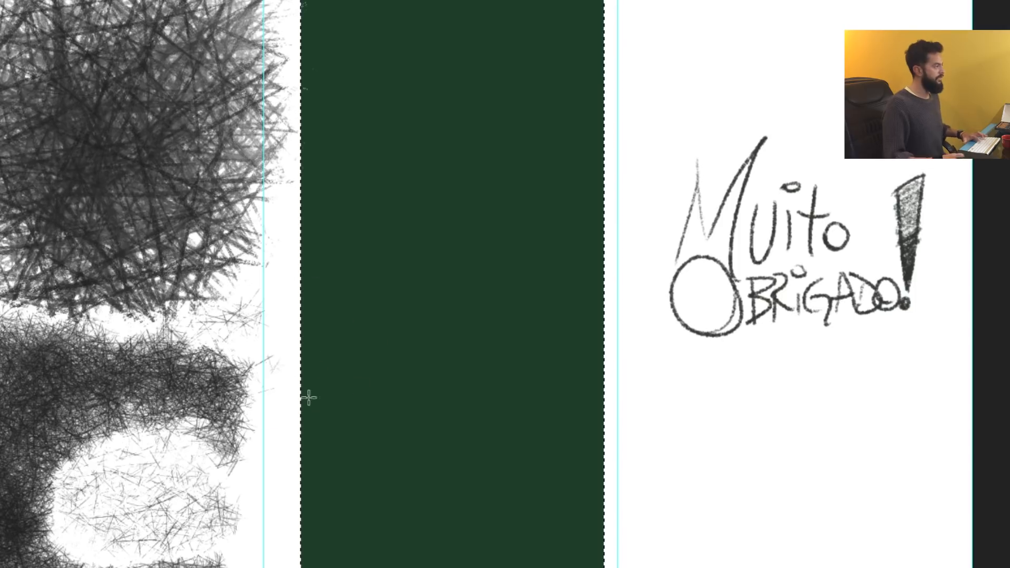
left_click_drag(414, 207, 528, 278)
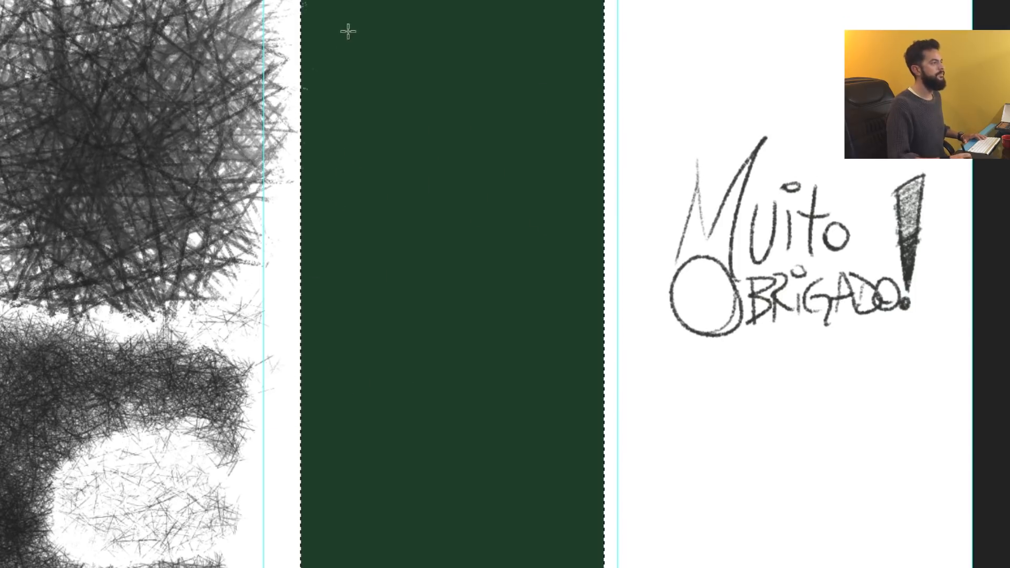
left_click_drag(327, 42, 350, 142)
left_click_drag(317, 106, 405, 59)
left_click_drag(442, 63, 464, 133)
left_click_drag(517, 86, 509, 167)
left_click_drag(524, 62, 557, 65)
Step: Write "DIÁRIA" in white chalk beneath the first word
left_click_drag(320, 187, 323, 285)
left_click_drag(399, 263, 436, 258)
left_click_drag(451, 205, 452, 259)
left_click_drag(456, 203, 506, 257)
left_click_drag(547, 236, 586, 240)
left_click_drag(541, 214, 603, 213)
Step: Sketch a cap with a bearded face beneath it in white chalk below the lettering
left_click_drag(370, 399, 521, 375)
left_click_drag(365, 402, 542, 355)
mouse_move(447, 393)
left_mouse_down()
mouse_move(492, 442)
mouse_move(503, 415)
left_mouse_up()
Step: Draw a small yellow chalk ring with short marks around it beside the face, and a long line near the rectangle's base
left_click_drag(547, 490, 550, 493)
left_click_drag(546, 462, 546, 480)
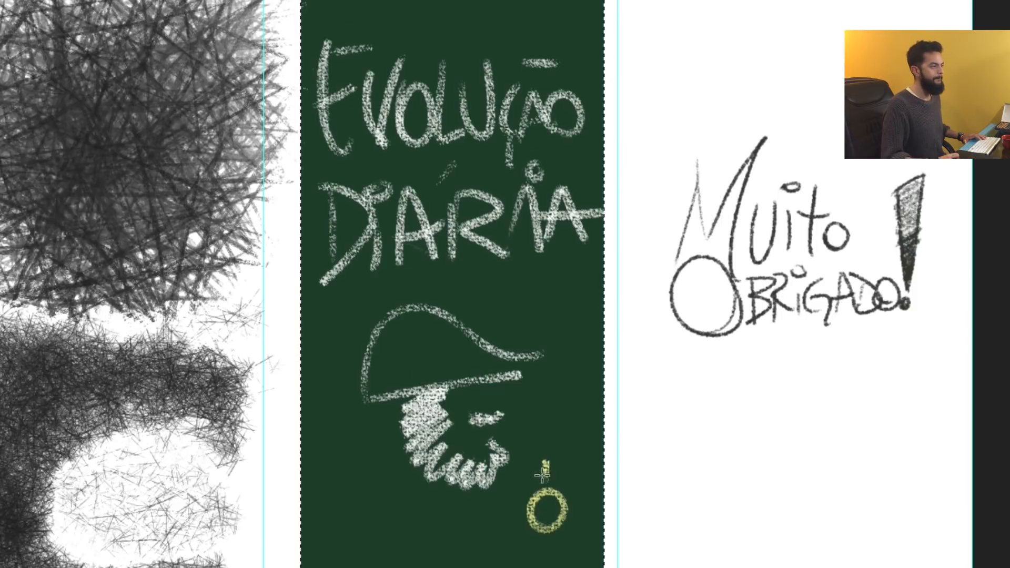
left_click_drag(500, 512, 515, 510)
left_click_drag(513, 483, 522, 489)
left_click_drag(562, 542, 567, 548)
left_click_drag(579, 513, 585, 519)
left_click_drag(321, 542, 527, 560)
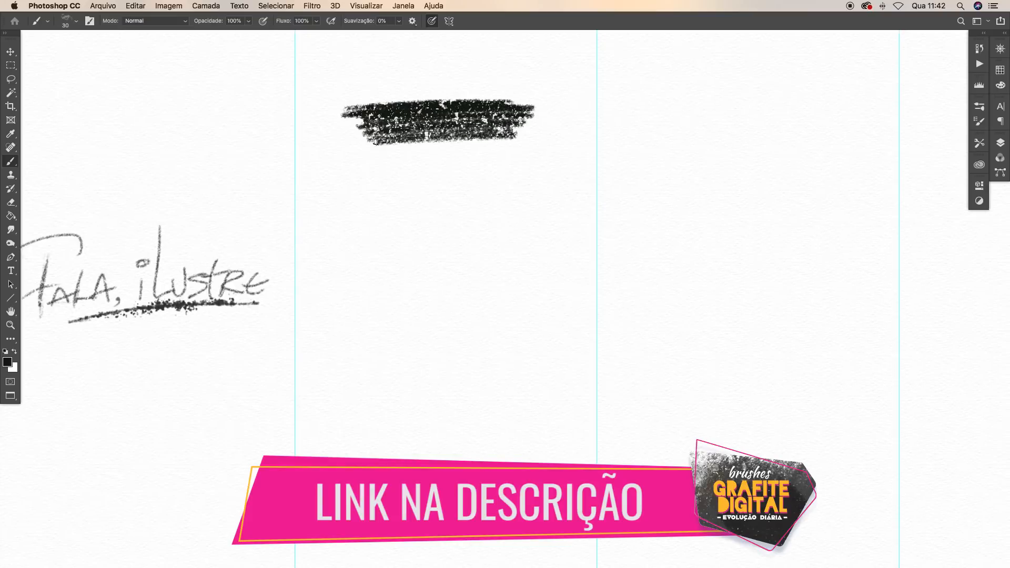
Step: Shade dark-to-light tapering swatches in separate columns with Lápis textura at 30 px, Lápis Textura Médio at 20 px and Lápis textura Menor at 10 px
left_click_drag(505, 138, 413, 250)
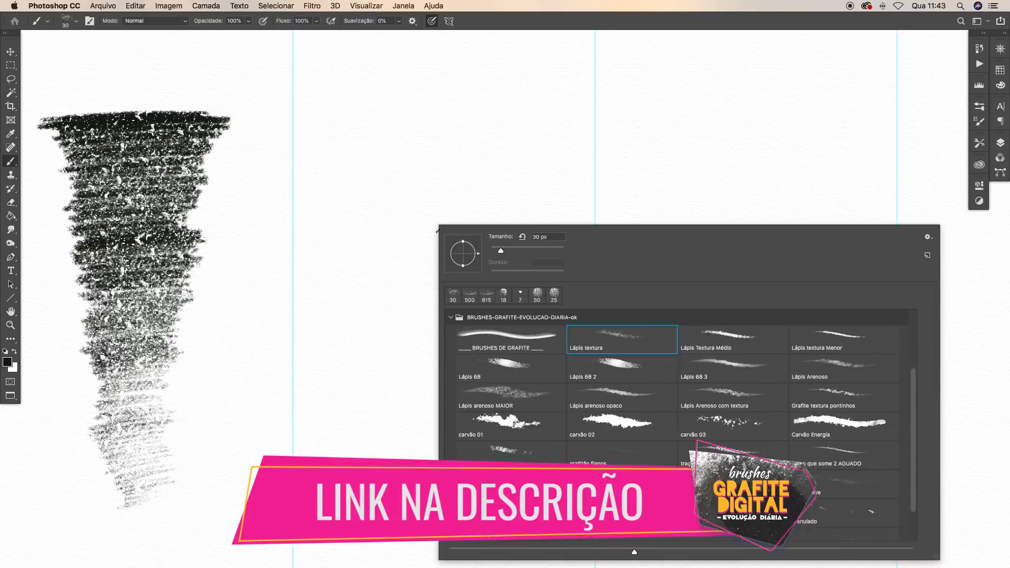
left_click_drag(379, 126, 536, 129)
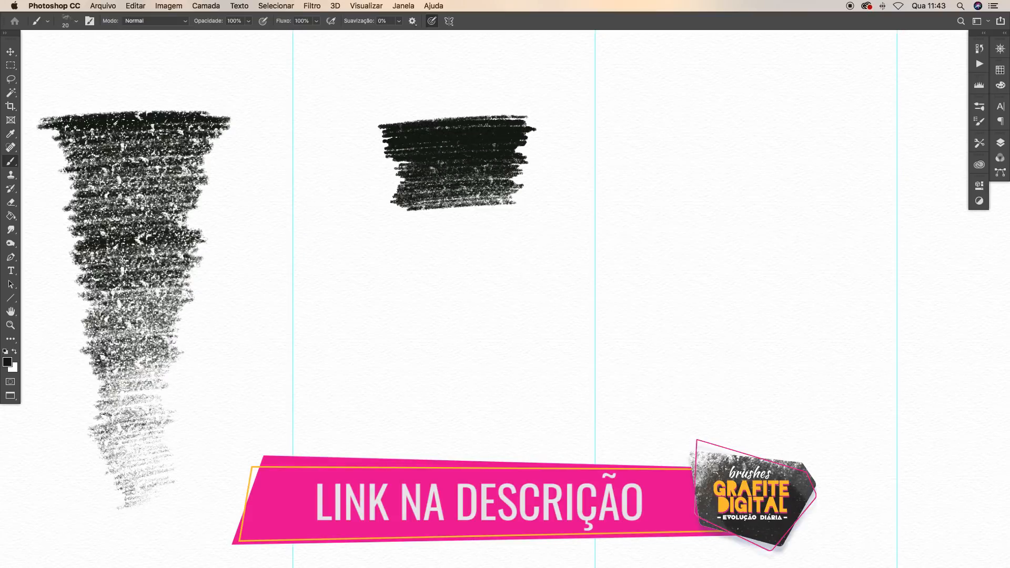
right_click(505, 230)
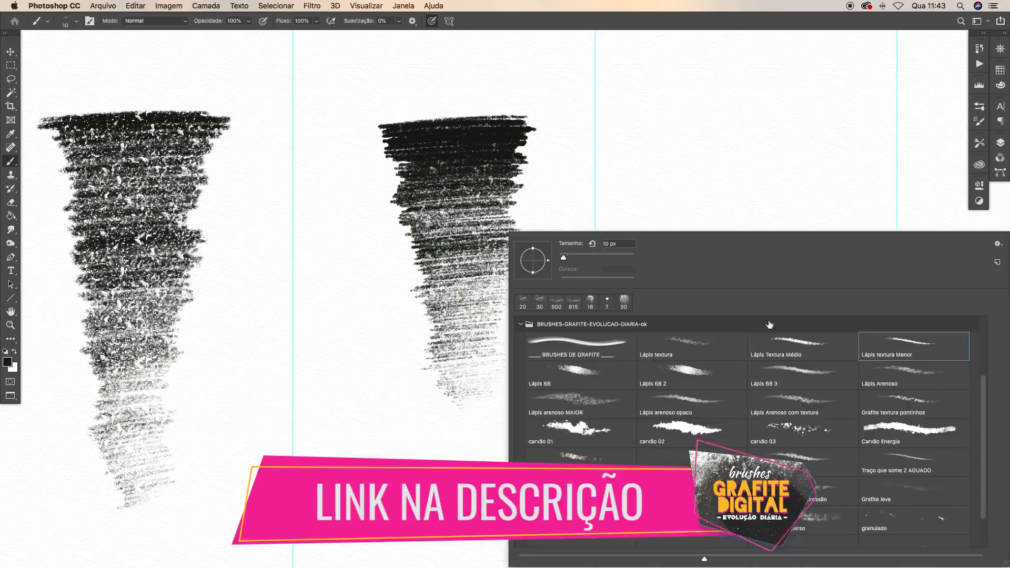
left_click_drag(448, 131, 564, 141)
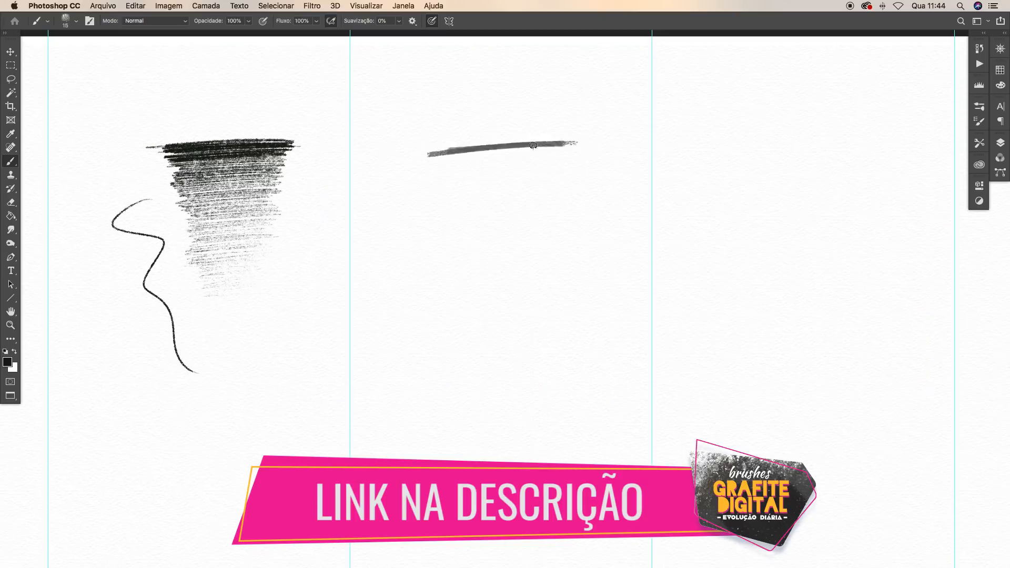
Step: Shade dark-to-light tapering swatches in four successive first-row columns, two with pencil brushes at 15 px and two at 7 px
left_click_drag(575, 143, 491, 251)
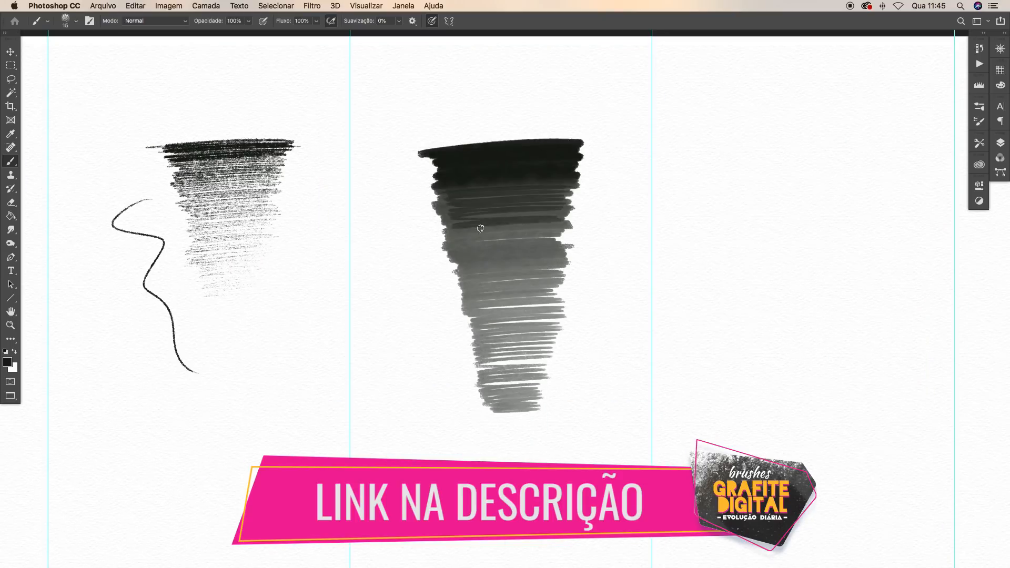
left_click_drag(500, 167, 638, 215)
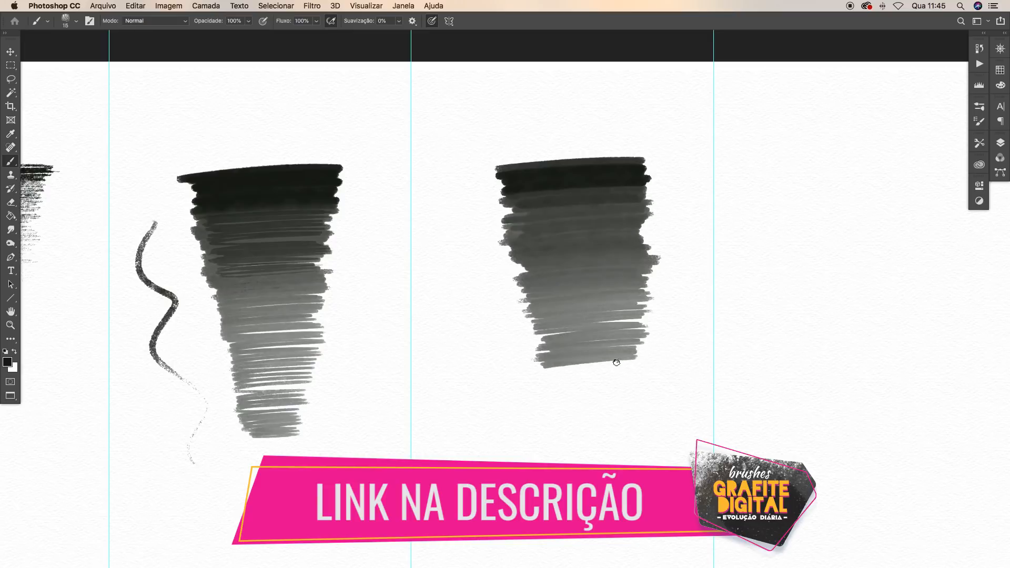
left_click_drag(518, 176, 648, 177)
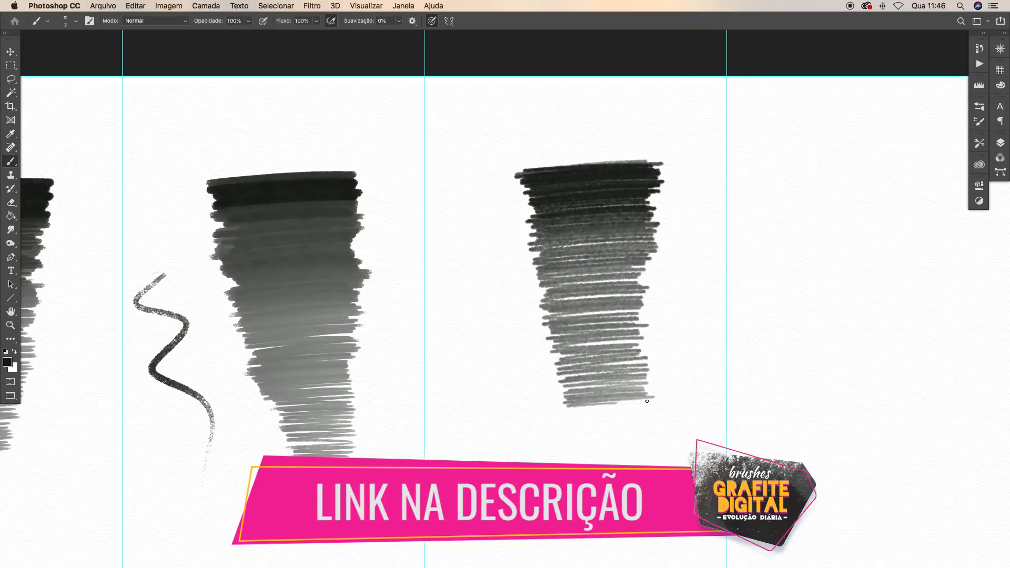
left_click_drag(491, 165, 546, 187)
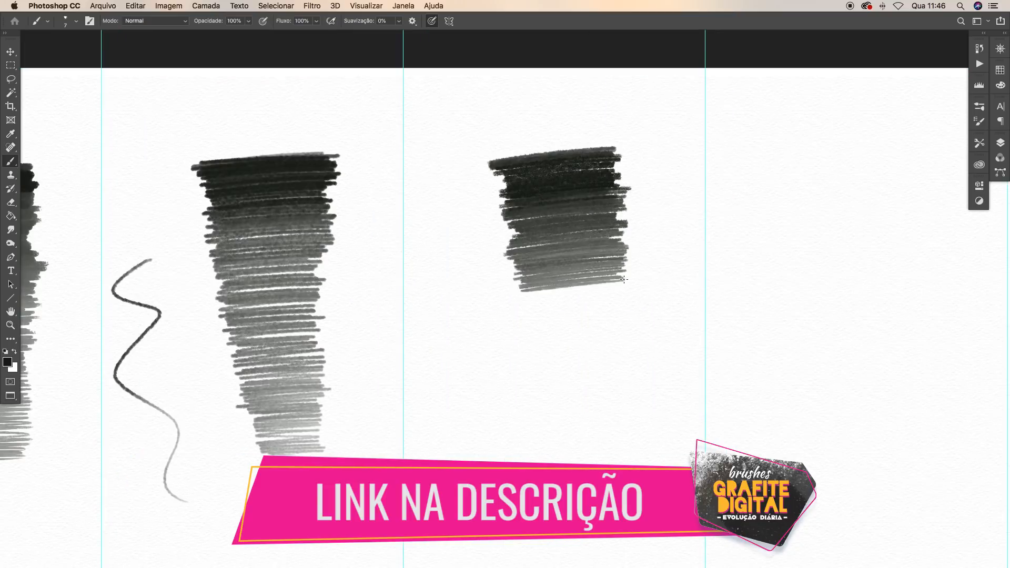
Step: Shade grainy pencil swatches in the remaining first-row columns, starting with an 18 px brush and continuing at 7 px
left_click_drag(750, 174, 829, 187)
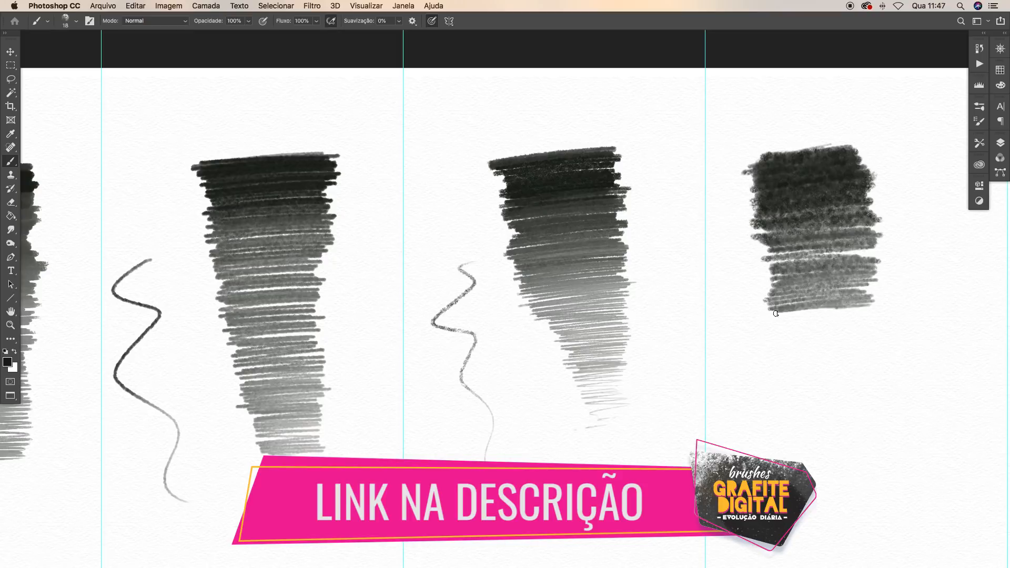
left_click_drag(559, 129, 689, 109)
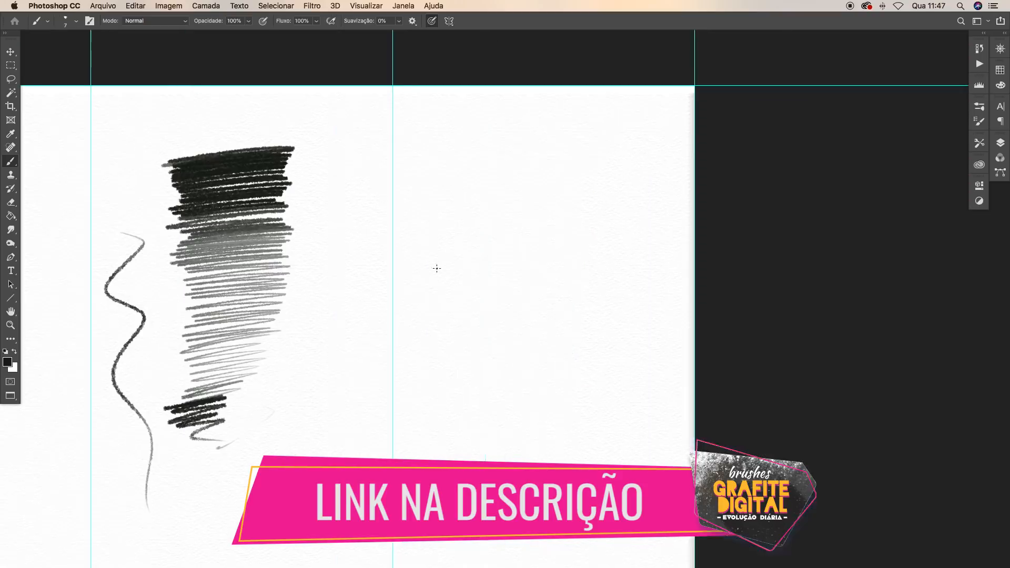
left_click_drag(448, 151, 594, 187)
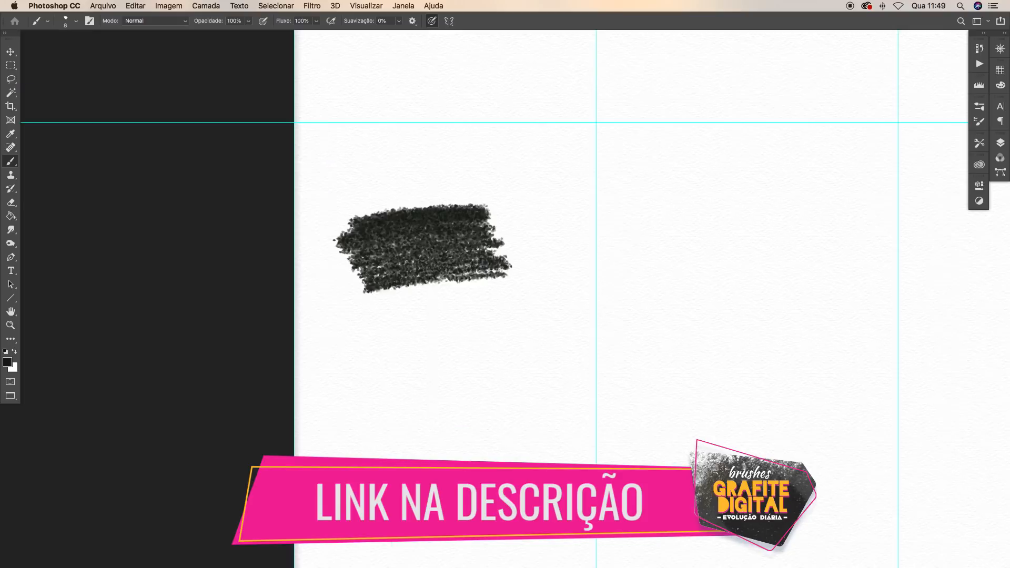
Step: Start the second row with a fading Grafite textura pontinhos swatch at 8 px, followed by dense charcoal swatches, including one at 90 px
left_click_drag(505, 274, 526, 453)
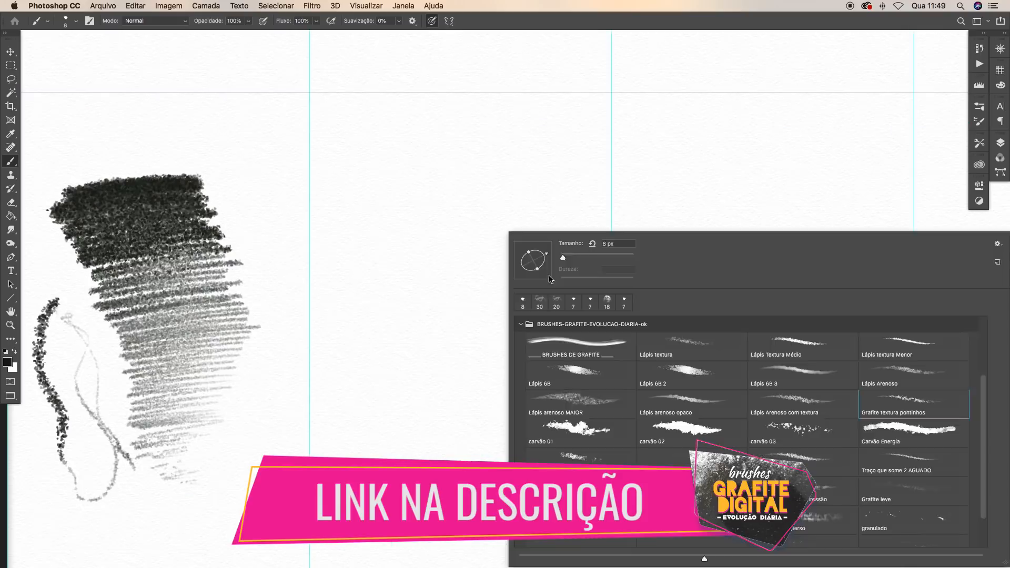
left_click_drag(400, 147, 535, 392)
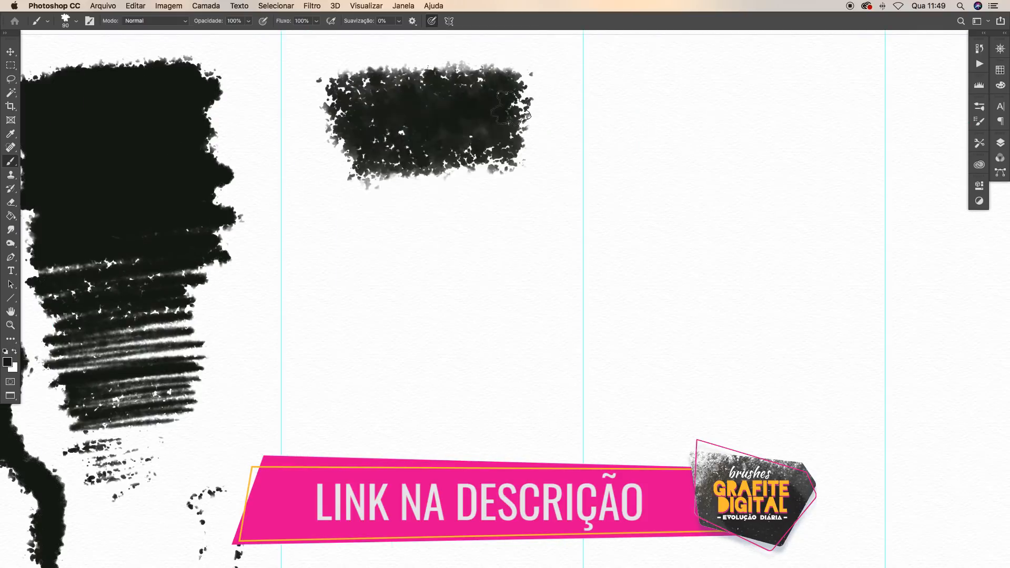
left_click_drag(511, 108, 485, 383)
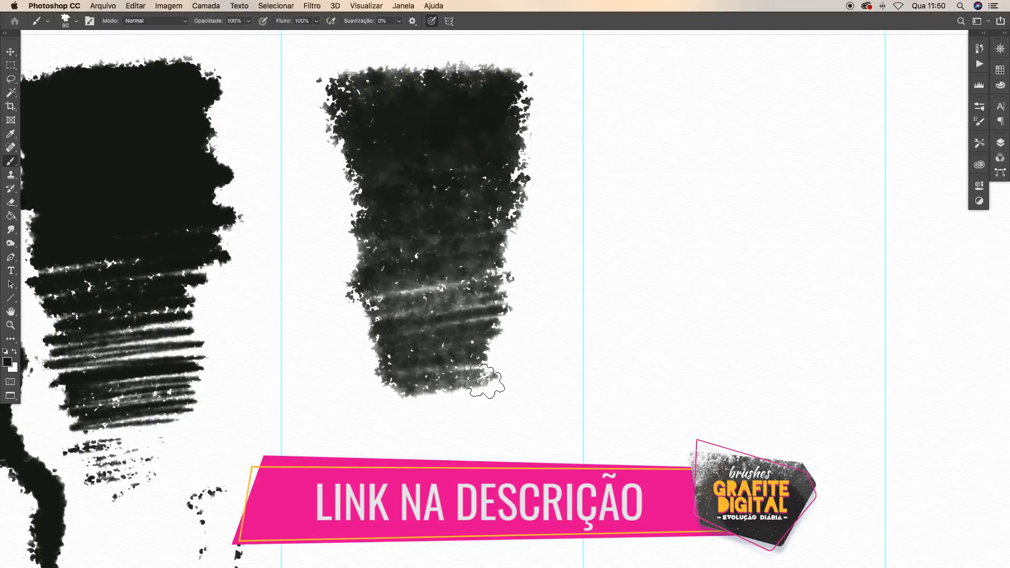
left_click_drag(485, 384, 521, 452)
mouse_move(473, 105)
left_mouse_down()
mouse_move(543, 211)
mouse_move(556, 405)
left_mouse_up()
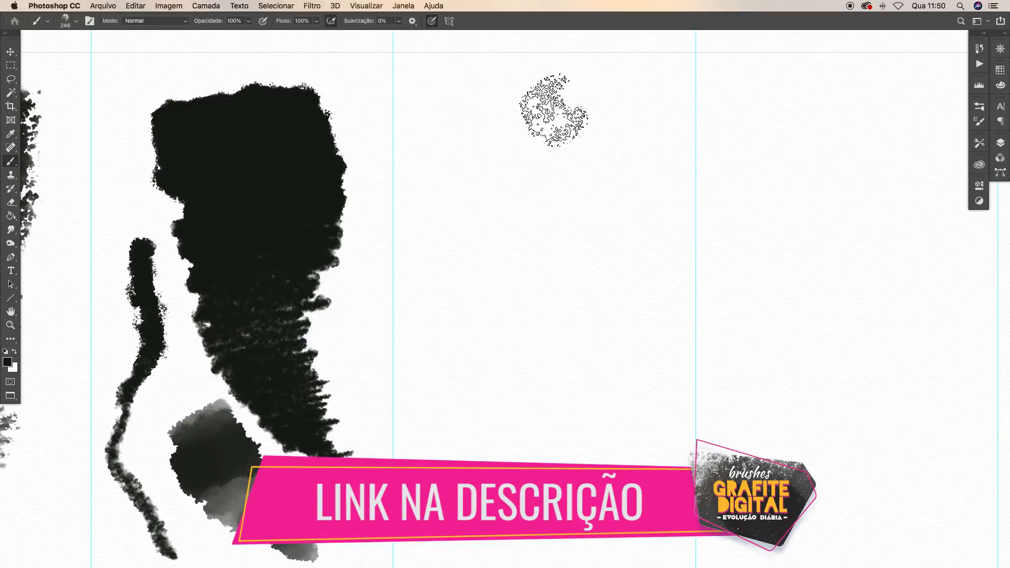
Step: Fill the rest of the second row with a mottled 246 px swatch and grainy dark-to-light swatches, one per column
left_click_drag(545, 101, 590, 424)
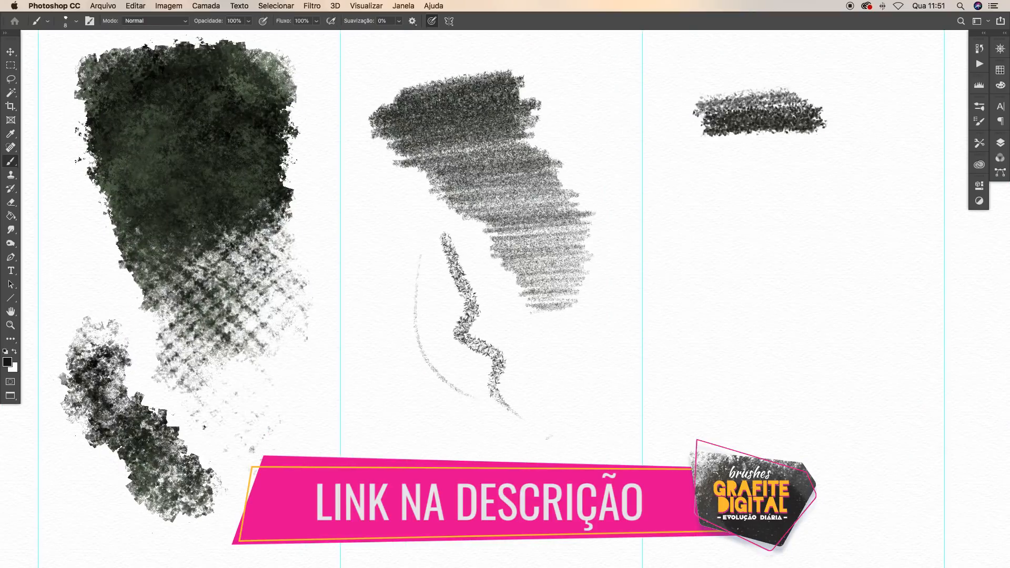
left_click_drag(743, 132, 744, 248)
mouse_move(451, 168)
left_mouse_down()
mouse_move(601, 258)
mouse_move(636, 321)
left_mouse_up()
mouse_move(400, 179)
left_mouse_down()
mouse_move(521, 211)
mouse_move(564, 326)
mouse_move(590, 453)
left_mouse_up()
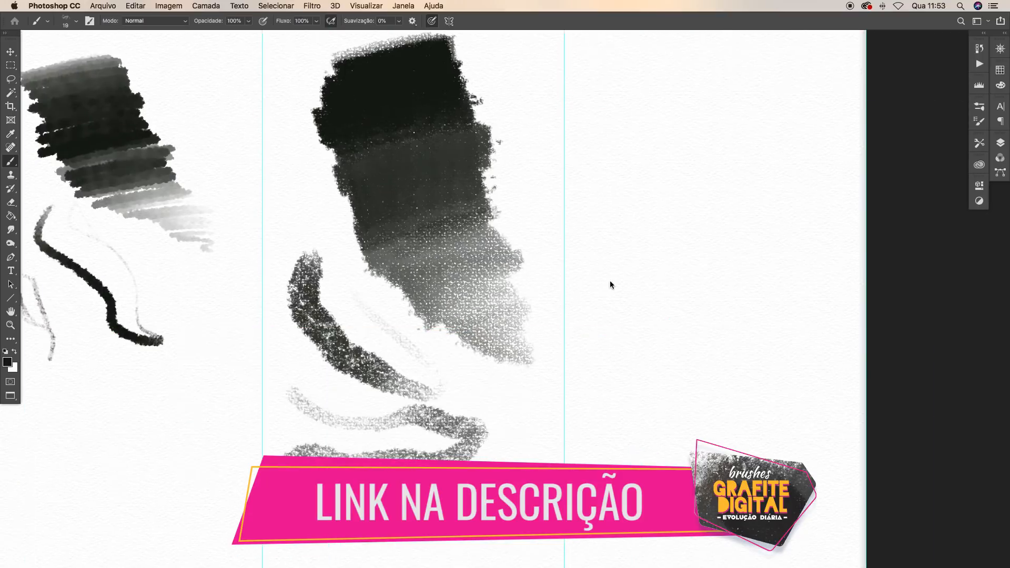
mouse_move(589, 79)
left_mouse_down()
mouse_move(700, 274)
mouse_move(658, 442)
left_mouse_up()
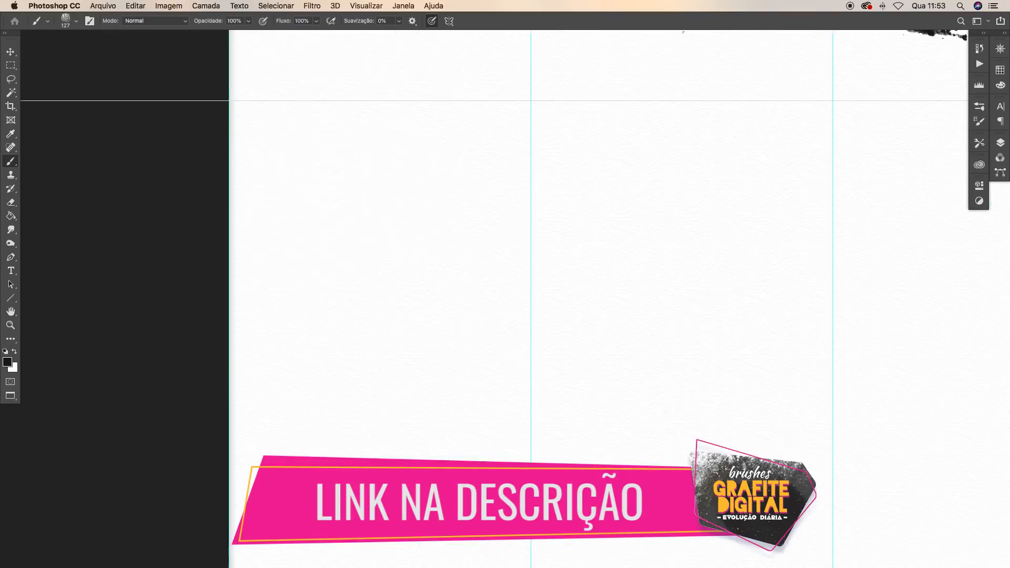
Step: Shade soft grainy dark-to-light swatches in the first third-row columns, starting with a 127 px brush and including one at 150 px
mouse_move(326, 148)
left_mouse_down()
mouse_move(347, 363)
mouse_move(400, 437)
mouse_move(457, 452)
left_mouse_up()
right_click(601, 270)
mouse_move(558, 142)
left_mouse_down()
mouse_move(684, 226)
mouse_move(605, 400)
left_mouse_up()
mouse_move(463, 174)
left_mouse_down()
mouse_move(515, 334)
mouse_move(579, 463)
left_mouse_up()
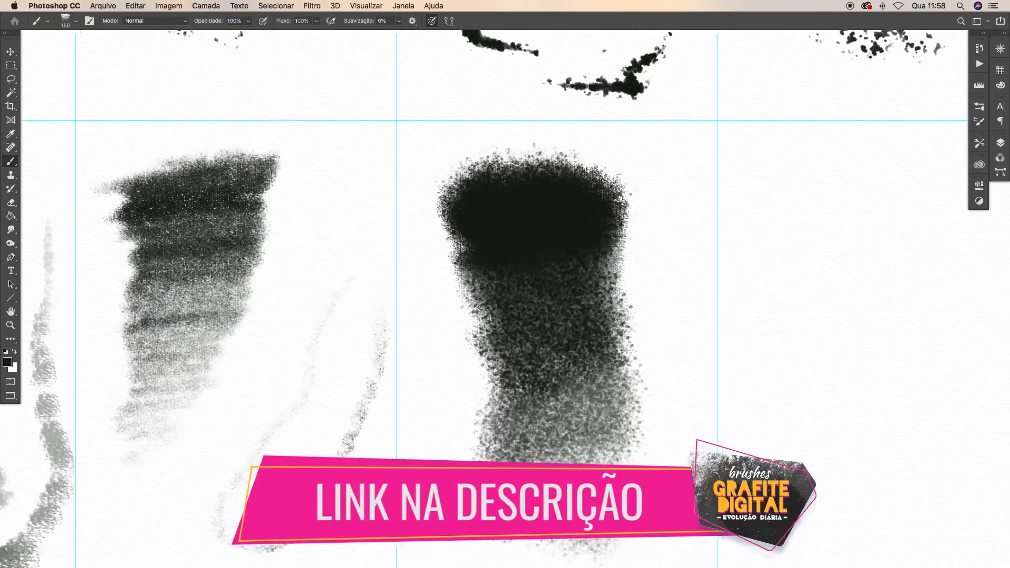
left_click_drag(232, 352, 406, 337)
left_click_drag(405, 121, 507, 411)
Step: Shade a tall woven-textured swatch at 181 px in the next third-row column and add a lighter sample beside it
right_click(685, 295)
mouse_move(706, 110)
left_mouse_down()
mouse_move(824, 232)
mouse_move(753, 515)
left_mouse_up()
left_click_drag(842, 316, 386, 293)
left_click_drag(426, 368, 448, 468)
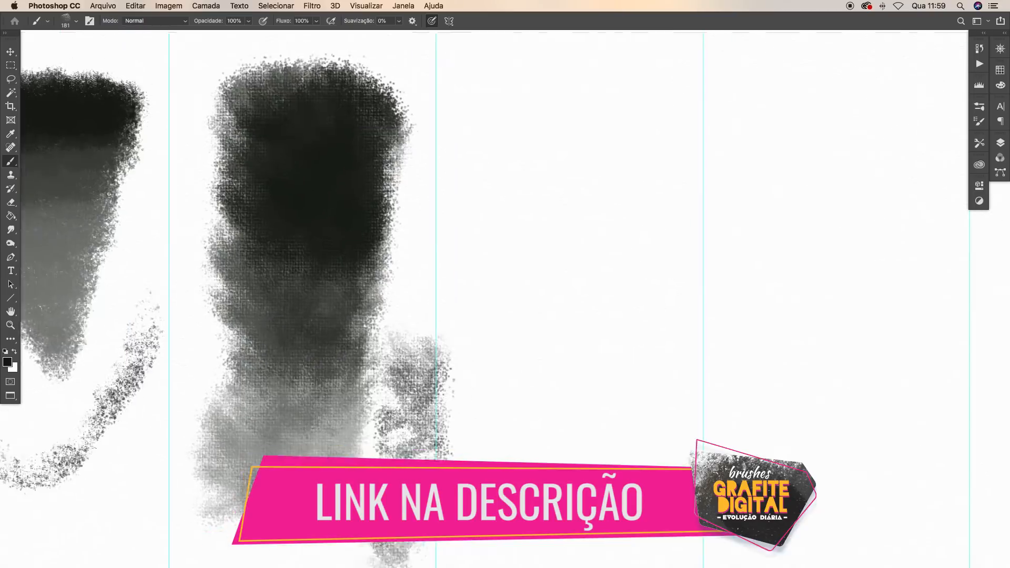
Step: Add a speckled swatch, a coarse paper-textured swatch and a dark grainy swatch in the following third-row columns, changing brush for each
left_click_drag(527, 142, 514, 305)
right_click(679, 273)
left_click(581, 502)
mouse_move(532, 158)
left_mouse_down()
mouse_move(614, 192)
mouse_move(605, 447)
mouse_move(610, 200)
mouse_move(605, 363)
left_mouse_up()
right_click(679, 274)
left_click_drag(500, 316, 616, 437)
Step: Build up a dark-to-light swatch of crossing lines with a 494 px hatching brush in the next third-row column
right_click(679, 274)
left_click_drag(843, 295, 577, 310)
mouse_move(505, 126)
left_mouse_down()
mouse_move(585, 160)
mouse_move(662, 401)
left_mouse_up()
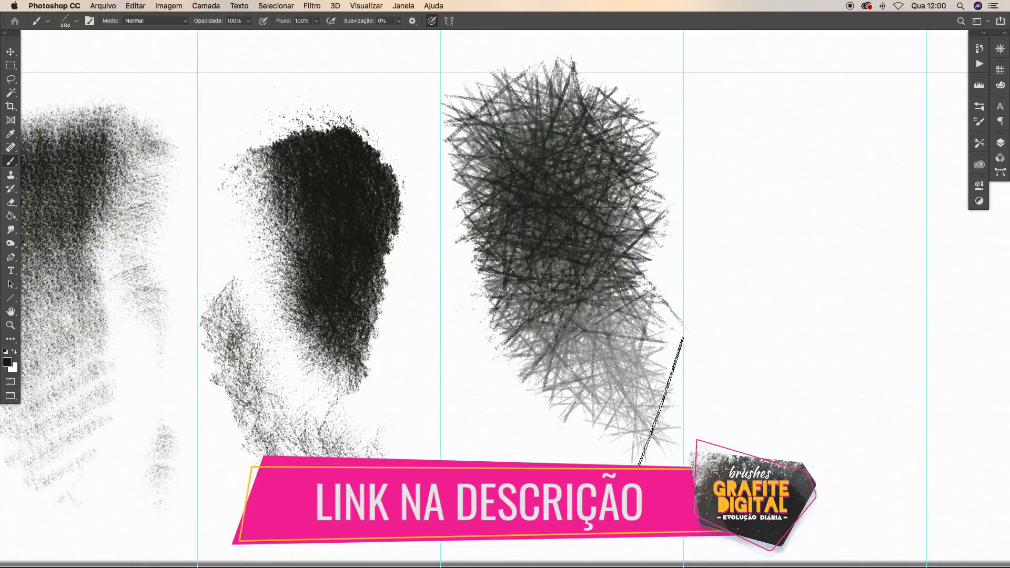
Step: Hatch a swatch with a textured 5 px pencil brush in the column beside the crossing lines, and switch to a 417 px brush
left_click_drag(842, 284, 508, 302)
right_click(492, 230)
left_click_drag(387, 173, 499, 165)
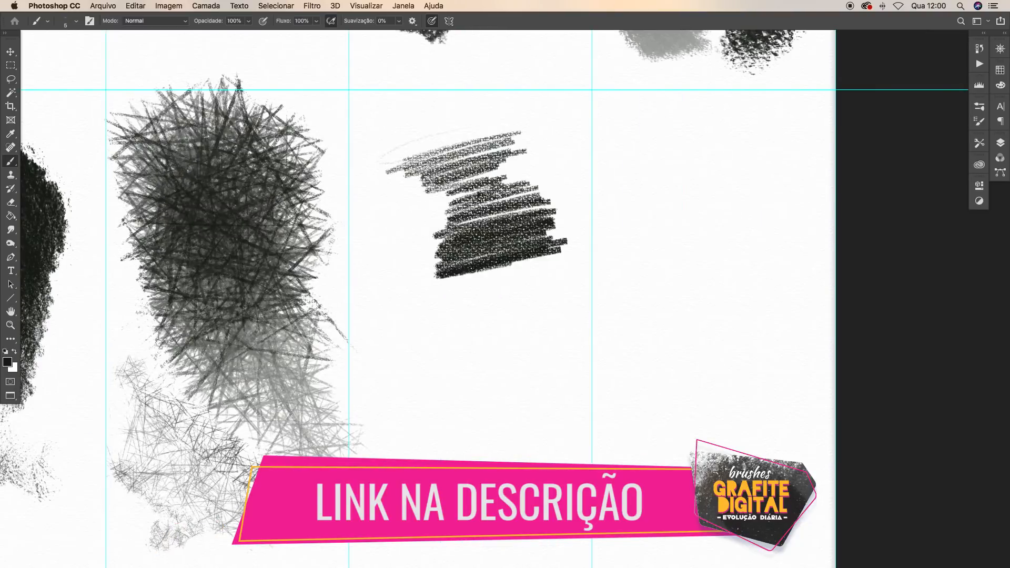
right_click(506, 226)
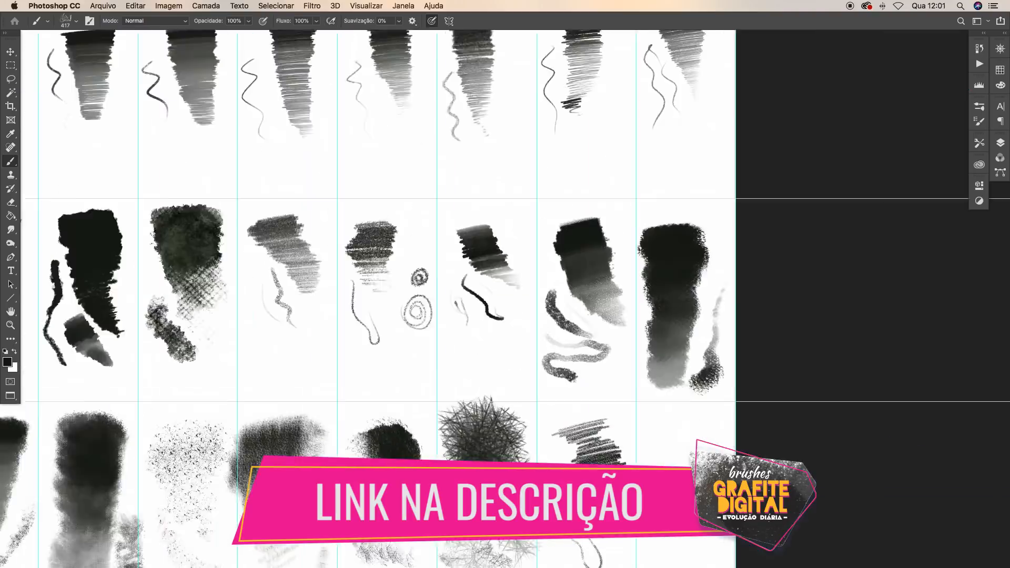